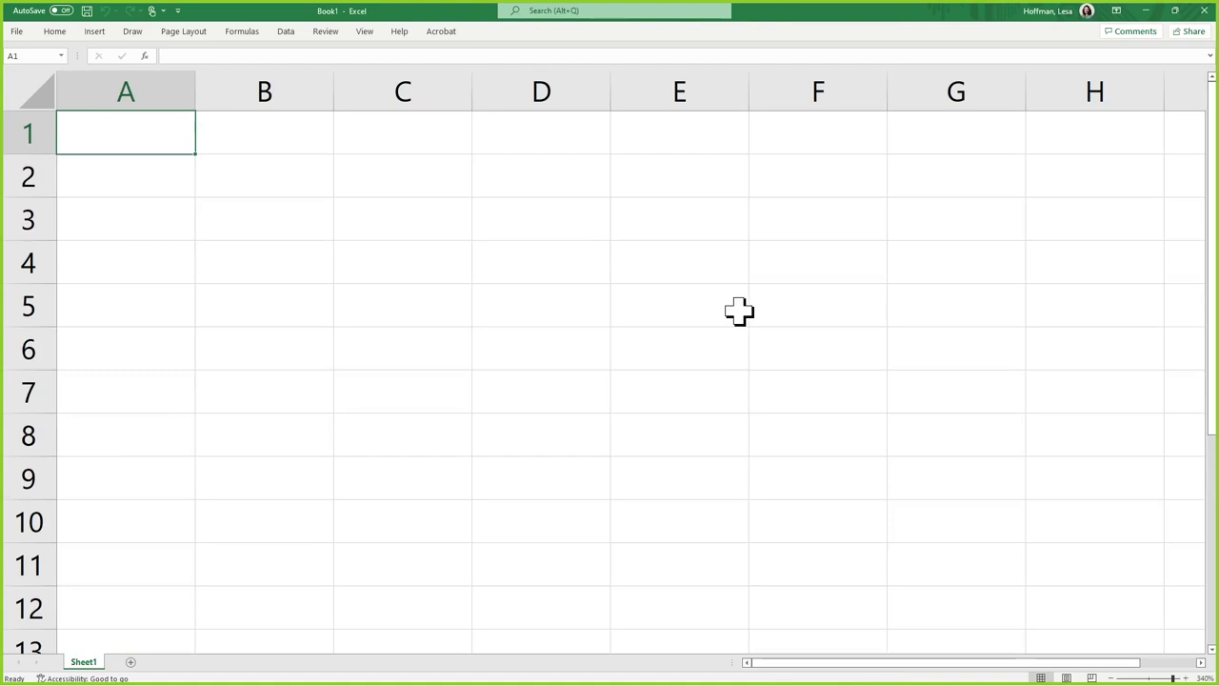
Step: Enter the session numbers 1 through 6 down cells A2 to A7
key("Return")
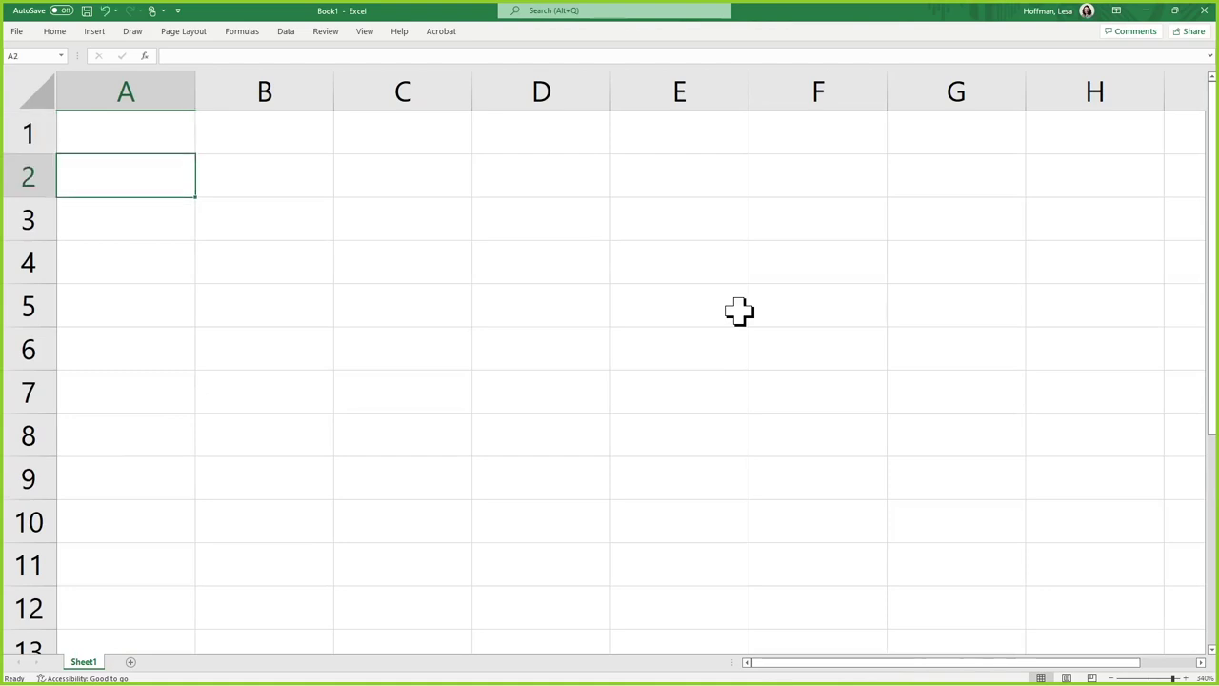
type("1")
key("Return")
type("2")
key("Return")
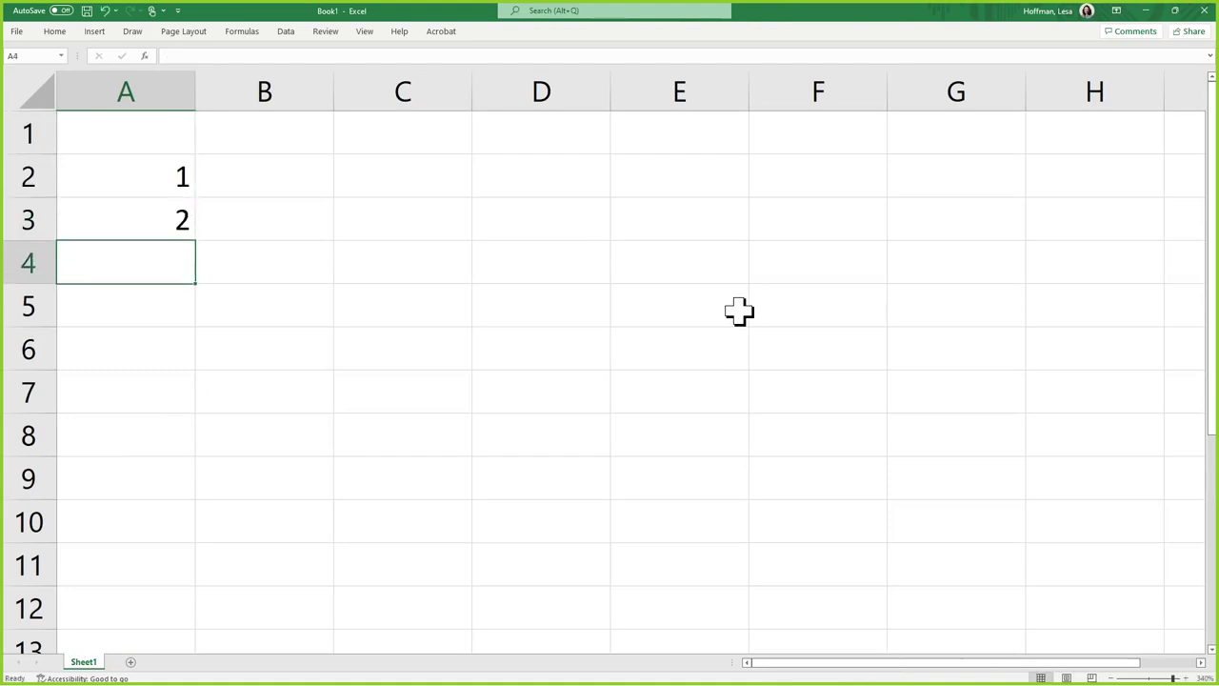
type("3")
key("Return")
type("4")
key("Return")
type("5")
key("Return")
type("6")
key("Tab")
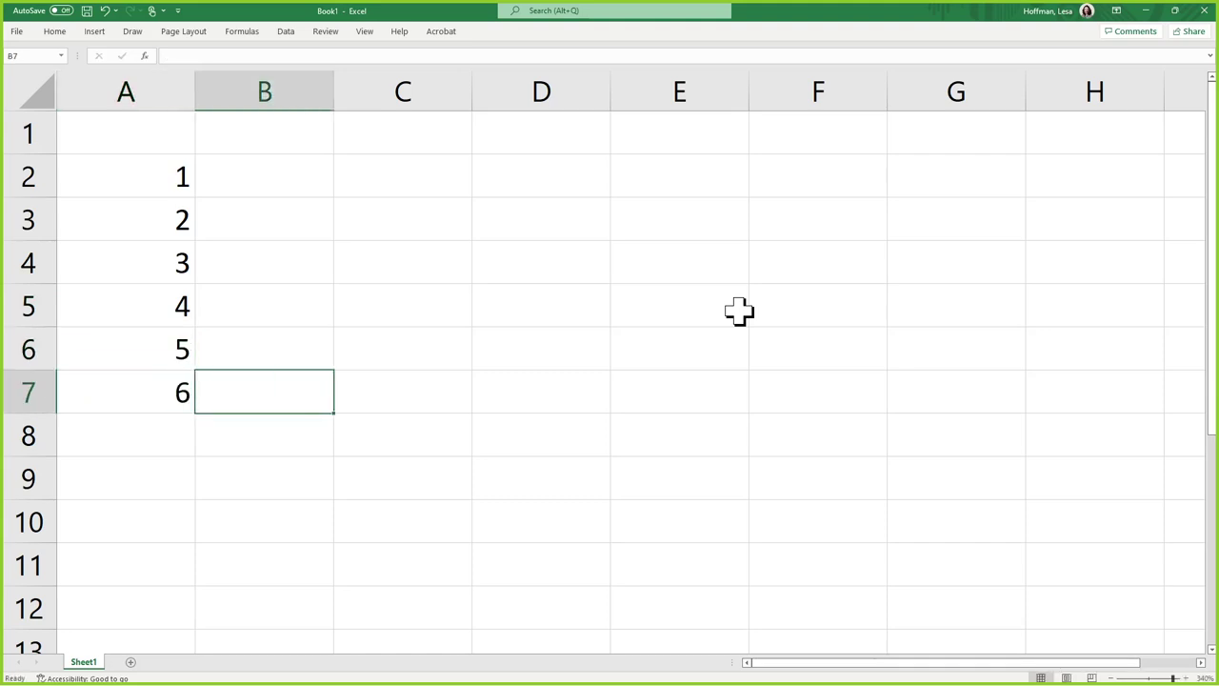
Step: Add the column headers Slope12 in cell B1 and Slope26 in cell C1
key("Up")
key("Up")
key("Up")
key("Up")
key("Up")
key("Up")
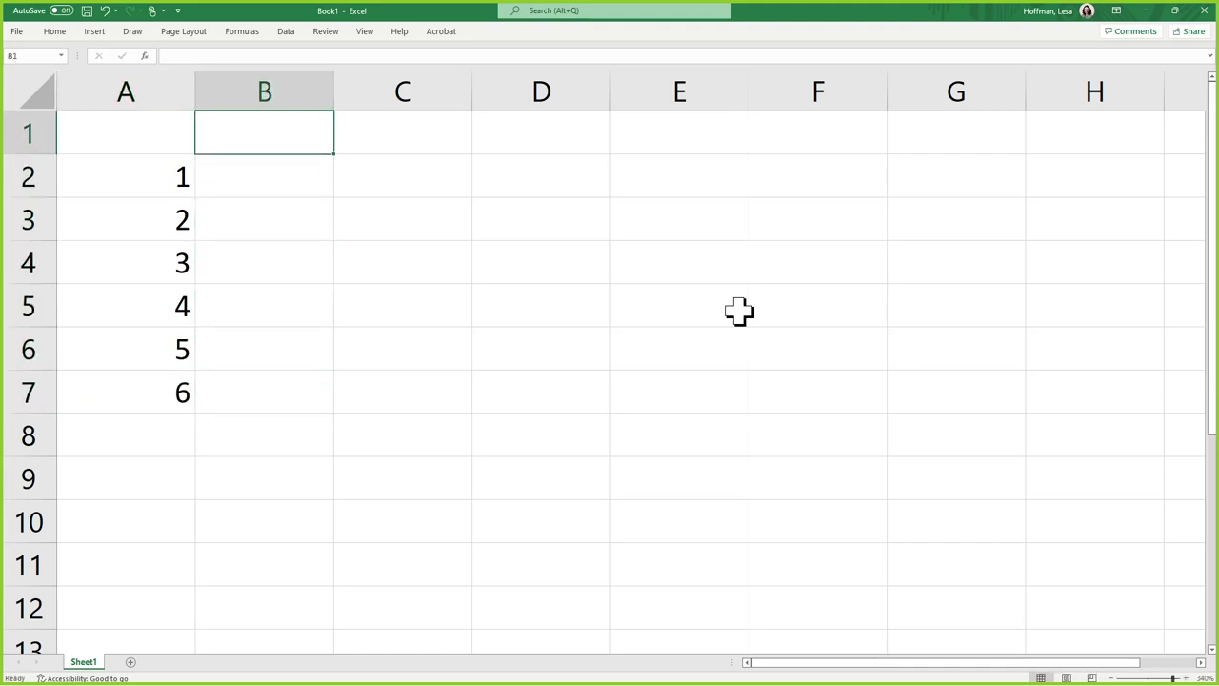
type("Slope12")
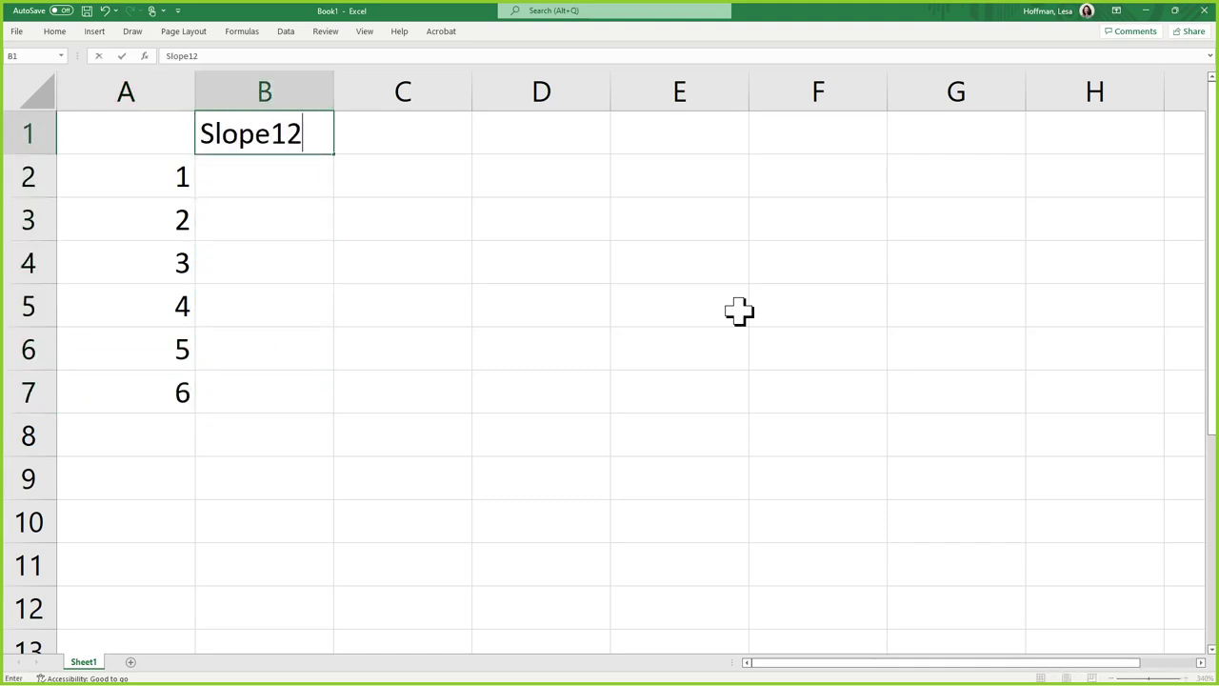
key("Tab")
type("Slop")
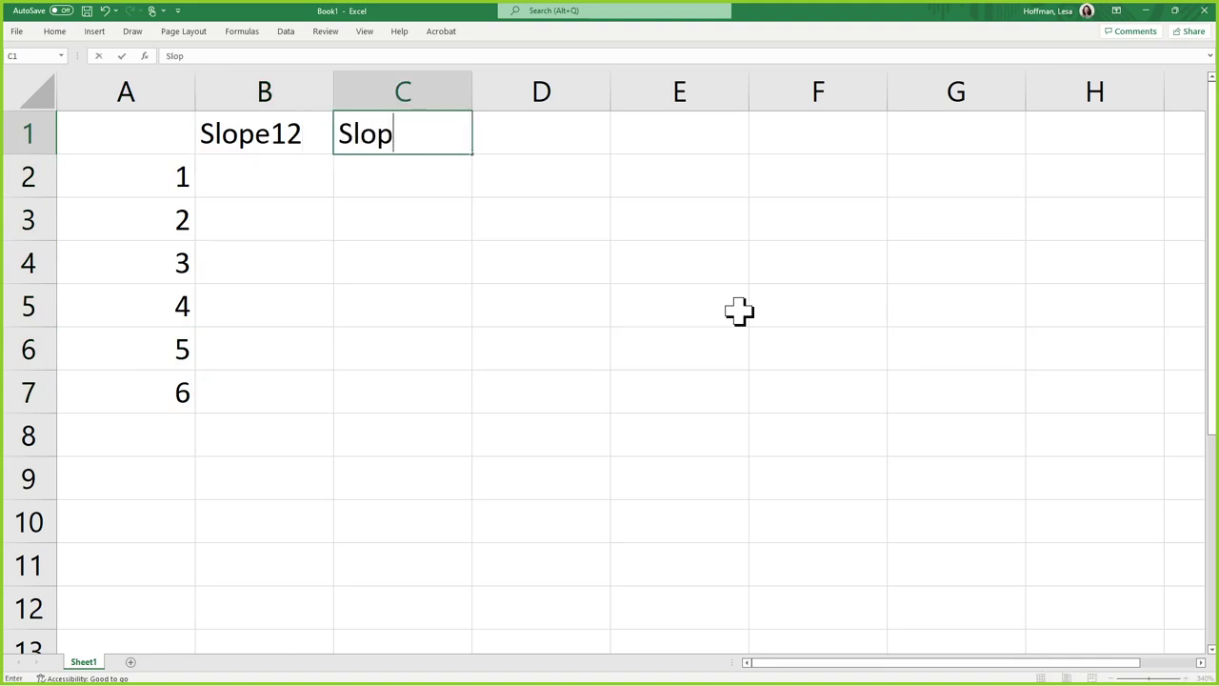
type("e26")
key("Return")
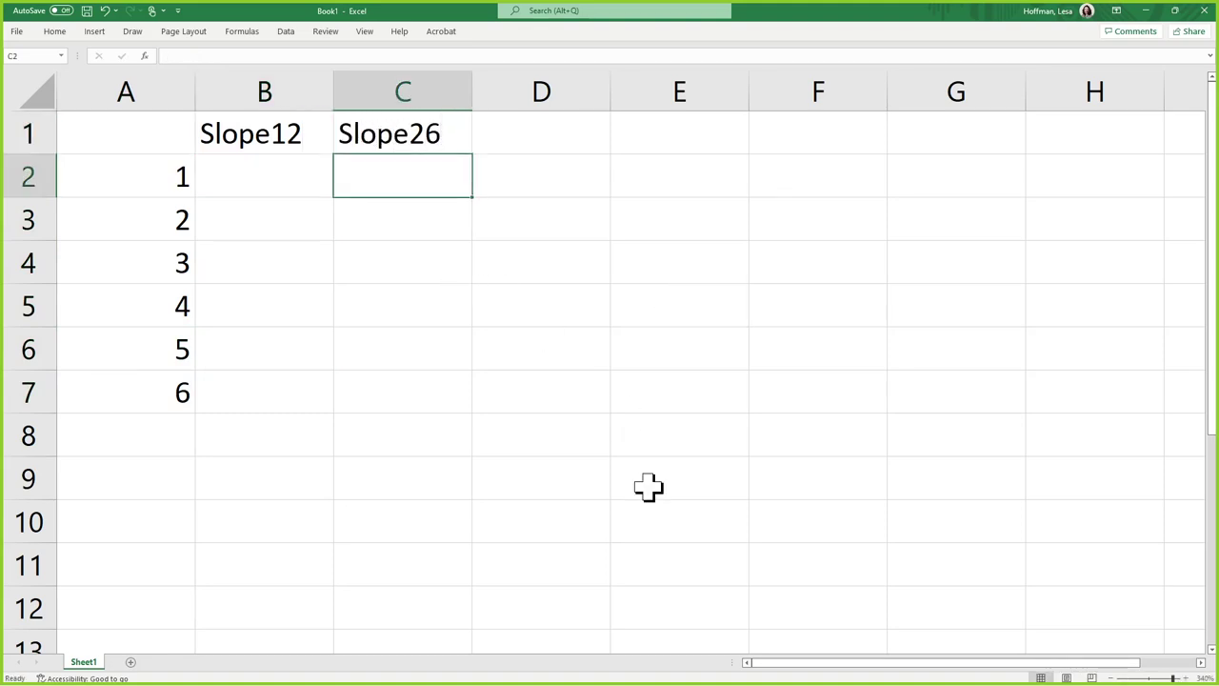
Step: Enter 0 in both slope columns for session 1, cells B2 and C2
scroll(713, 468, "up", 3)
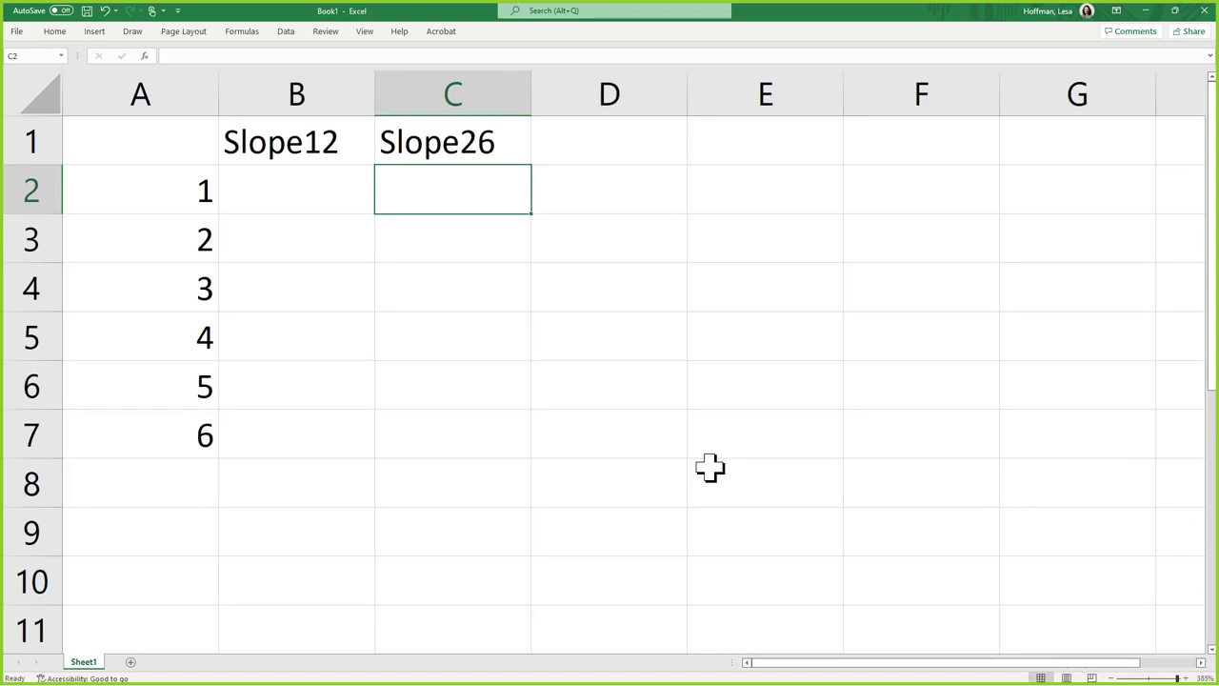
left_click(352, 188)
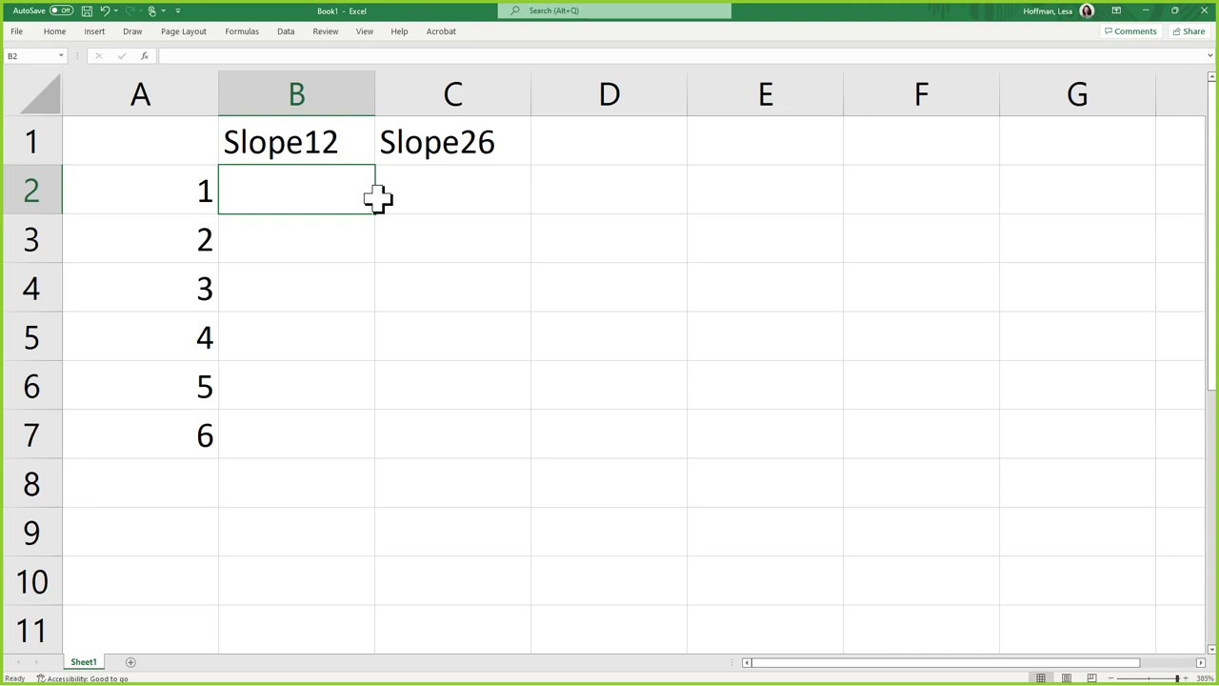
type("0")
left_click(379, 198)
type("0")
key("Return")
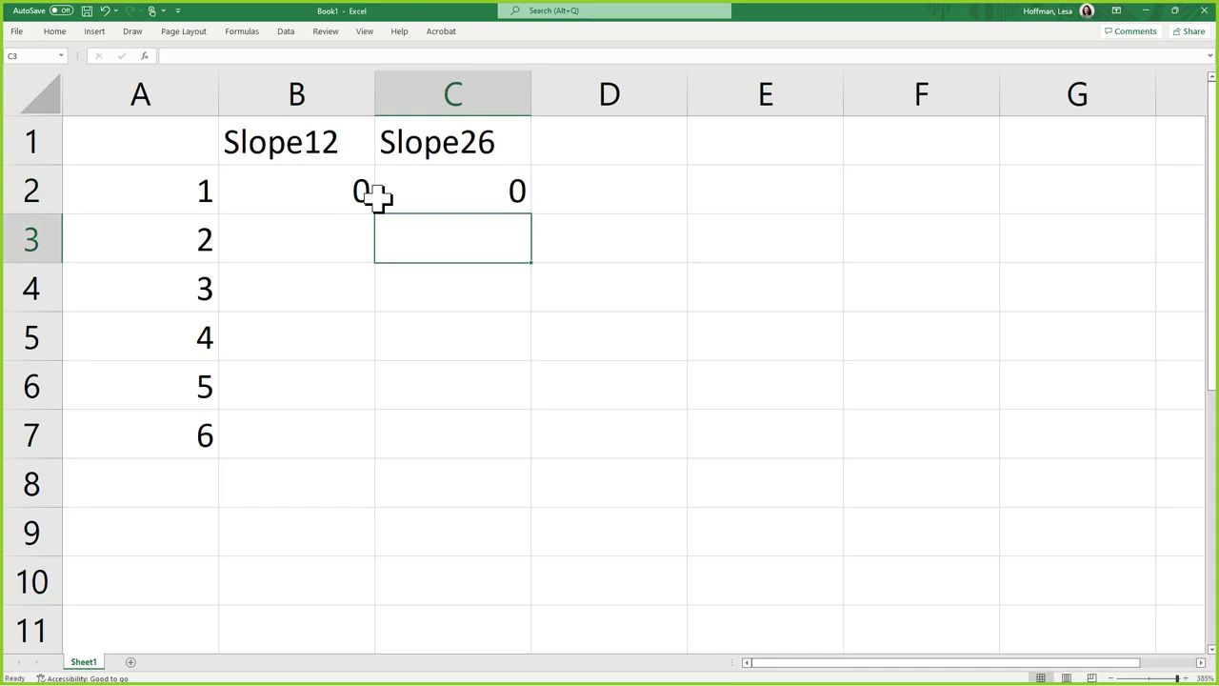
Step: Fill the Slope12 column with 1 for sessions 2 through 6, cells B3 to B7
left_click(336, 227)
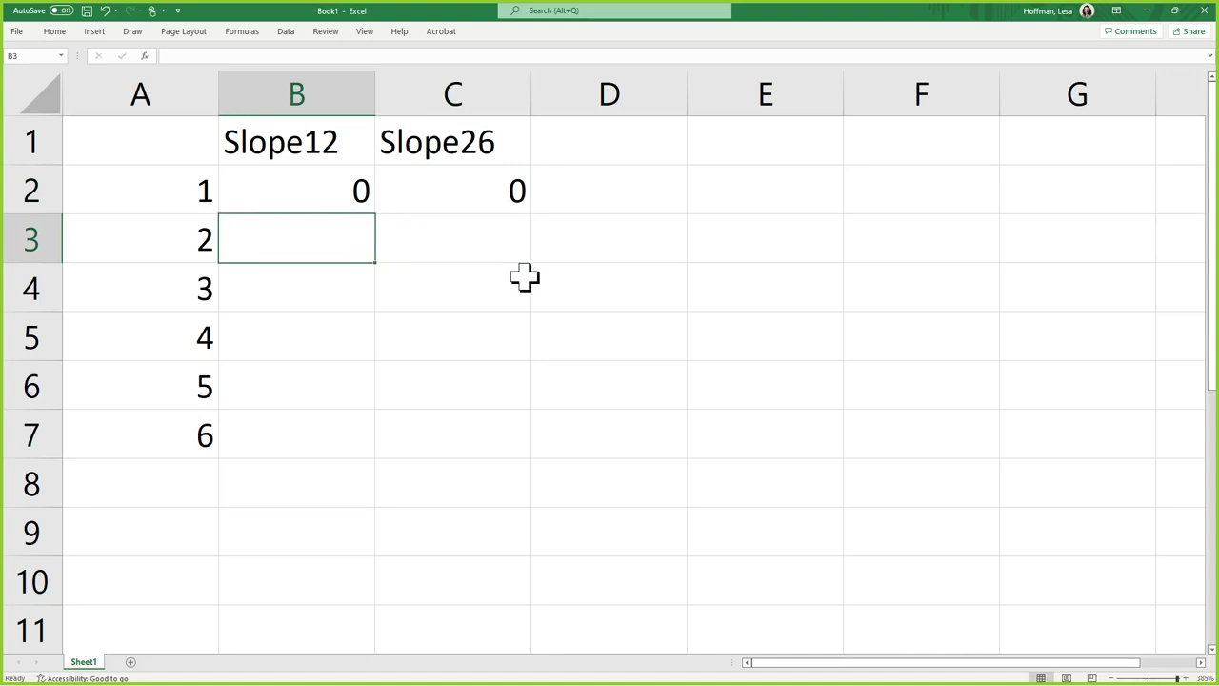
key("Up")
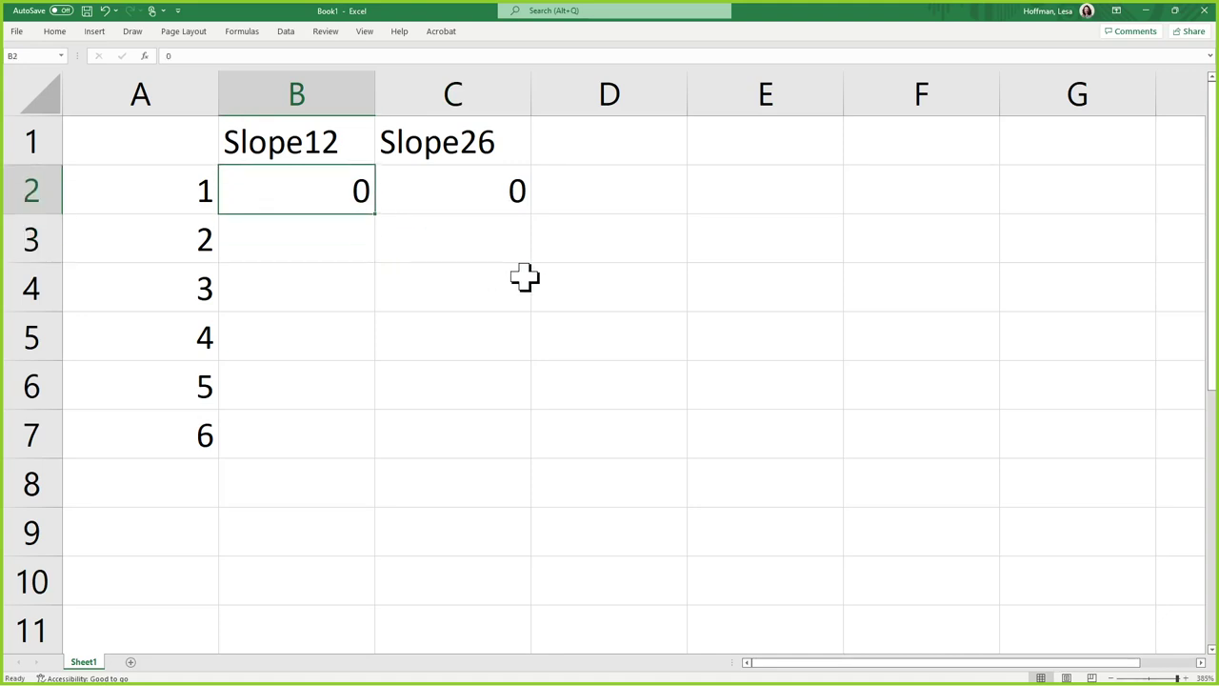
key("Down")
type("1")
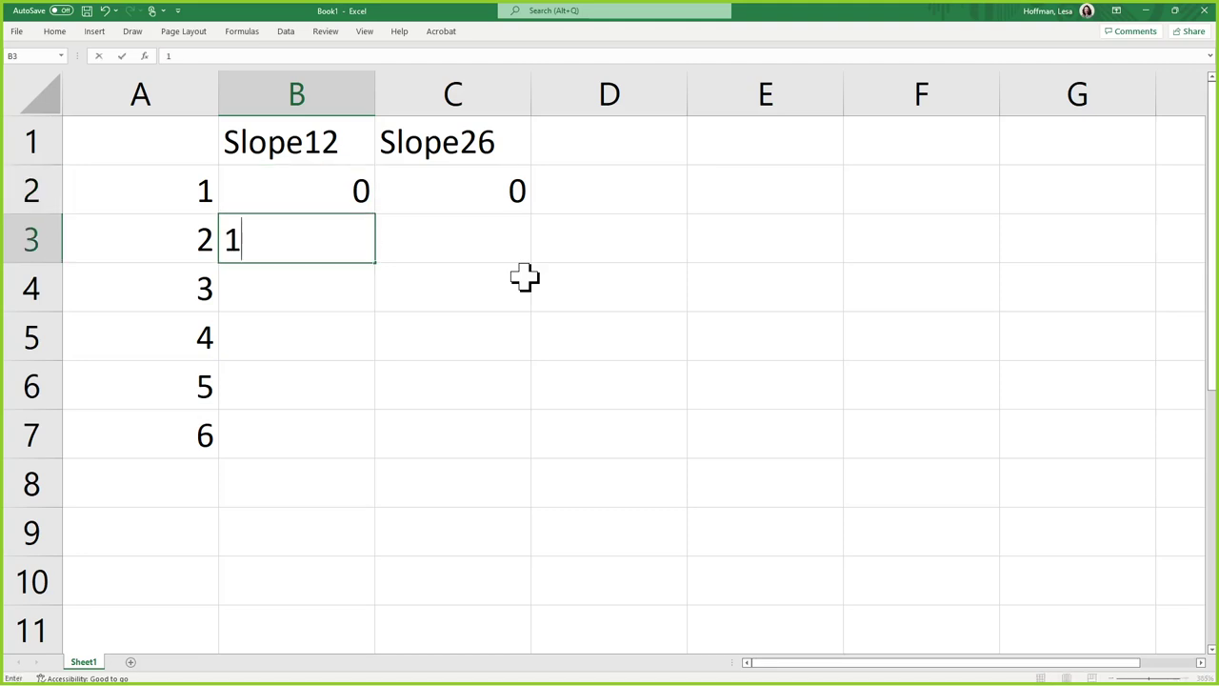
key("Return")
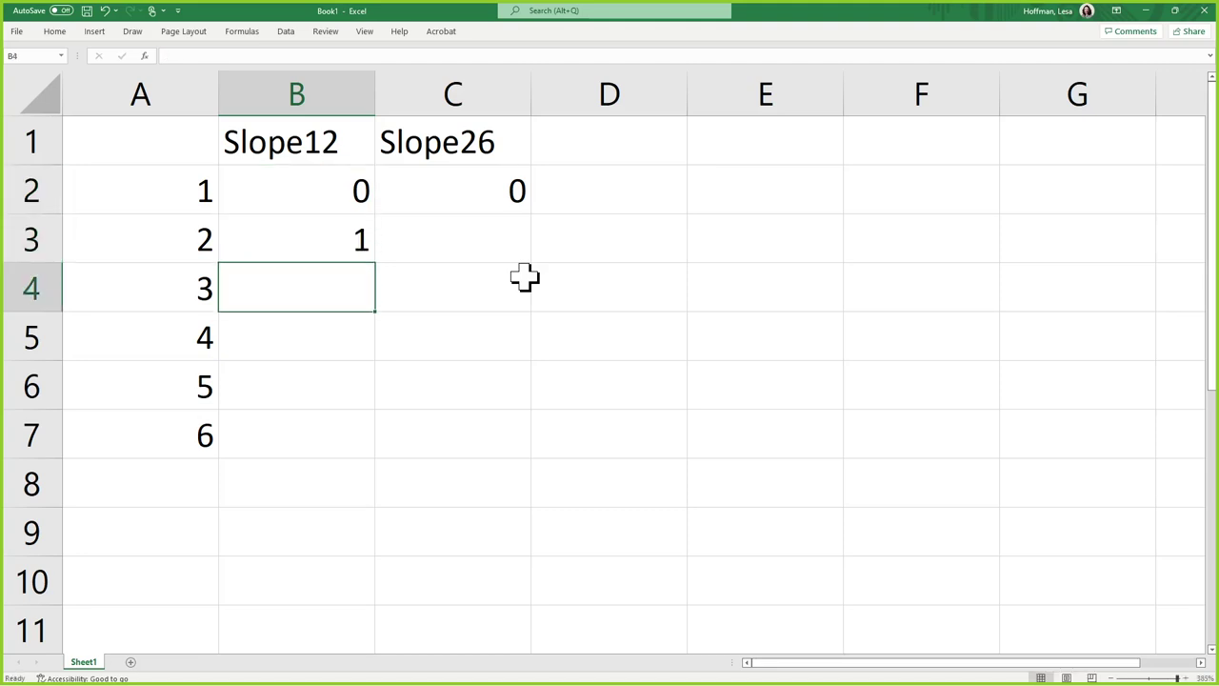
type("1")
key("Return")
type("1")
key("Return")
type("1")
key("Return")
type("1")
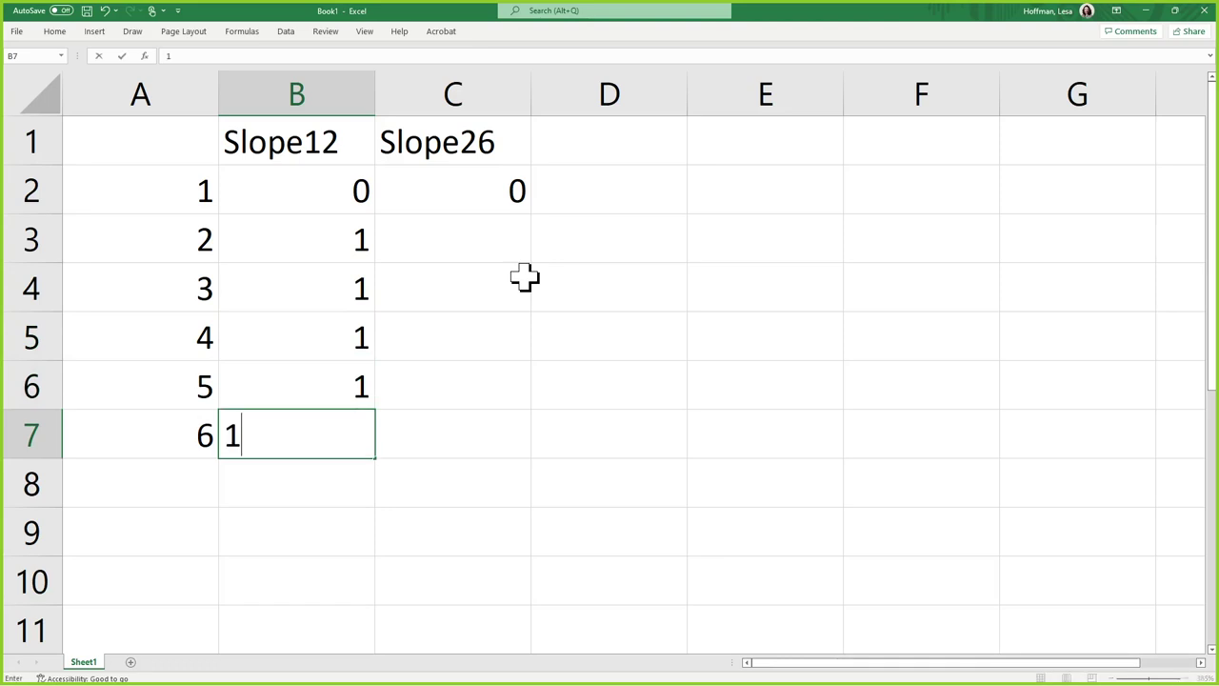
key("Tab")
Step: Add the header Session in cell A1 and make the header row and the session numbers bold
left_click_drag(352, 147, 401, 156)
key("ctrl+b")
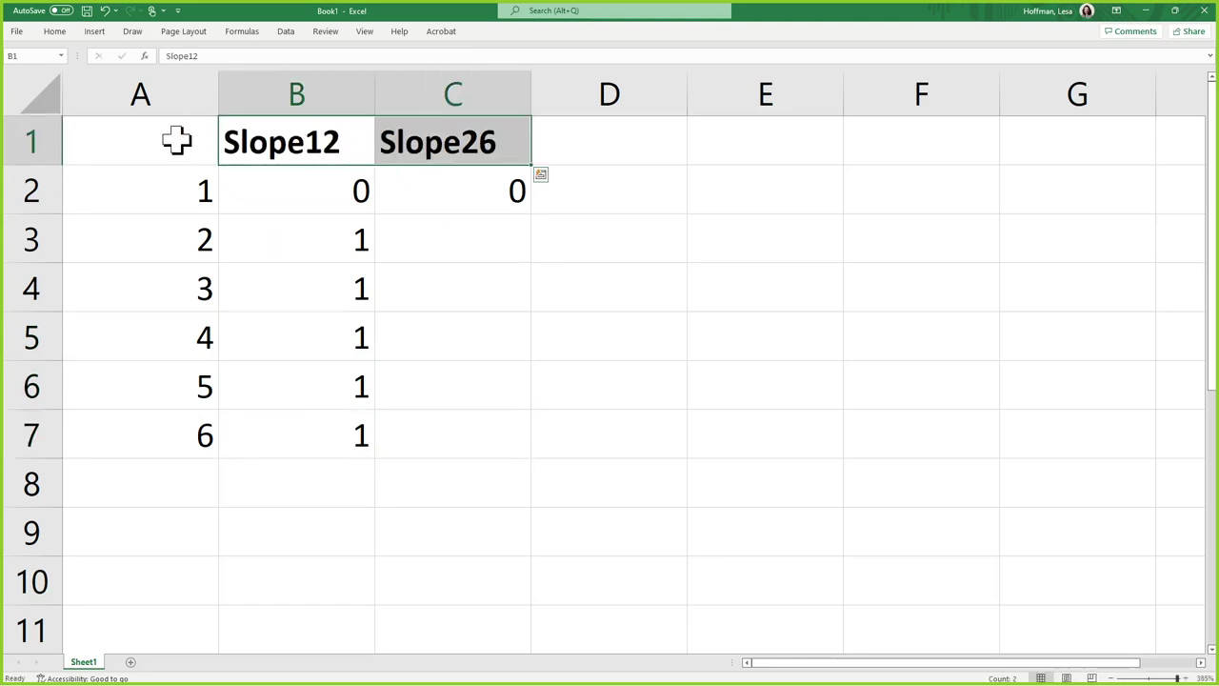
left_click(181, 136)
type("Session")
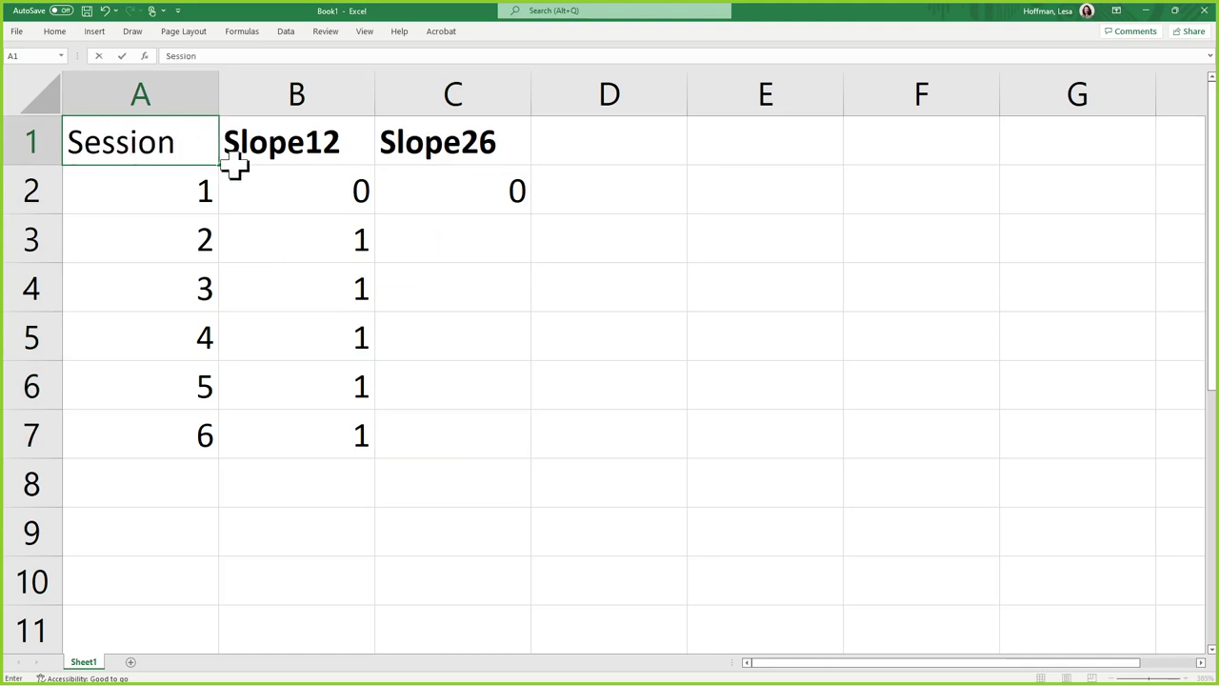
left_click(229, 223)
left_click_drag(172, 141, 177, 455)
key("ctrl+b")
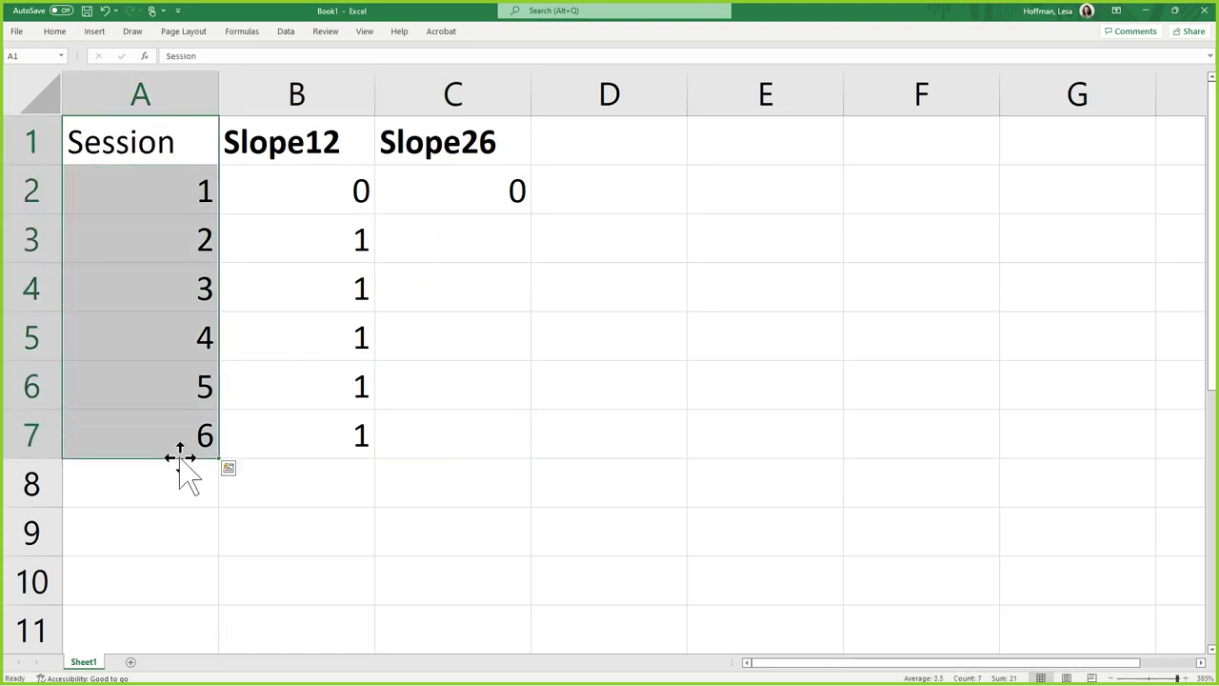
Step: Enter 0, 1, 2, 3 and 4 in the Slope26 column for sessions 2 through 6, cells C3 to C7
left_click(523, 188)
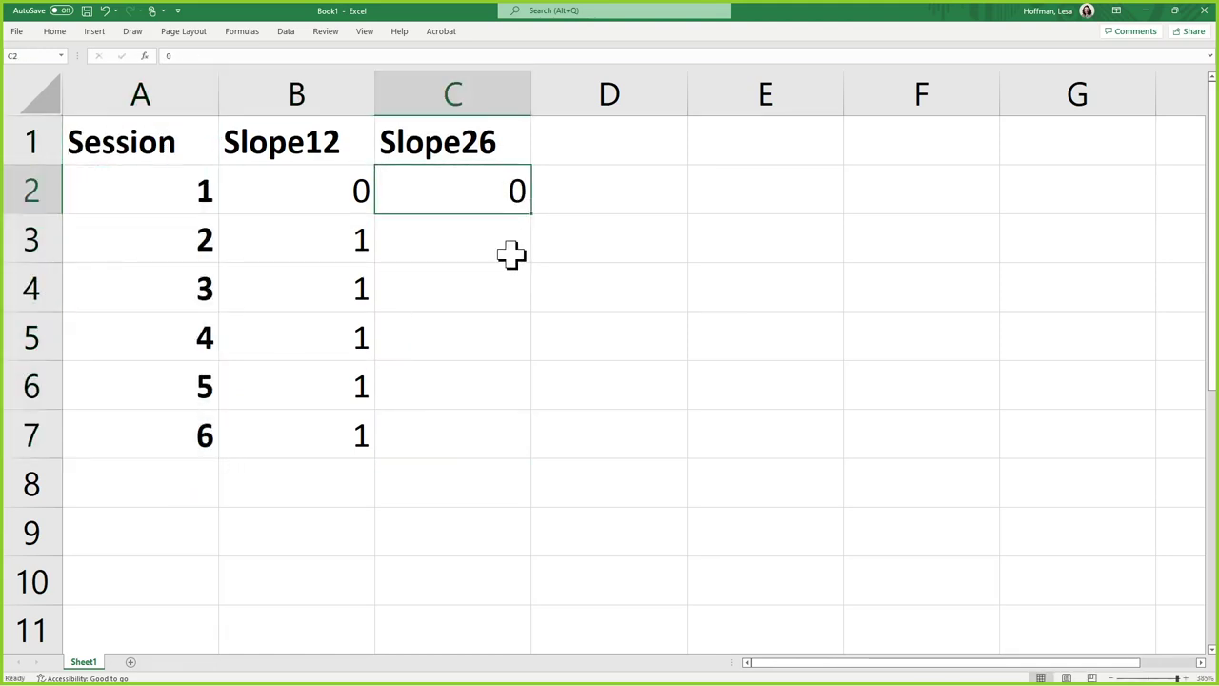
left_click(505, 236)
type("0")
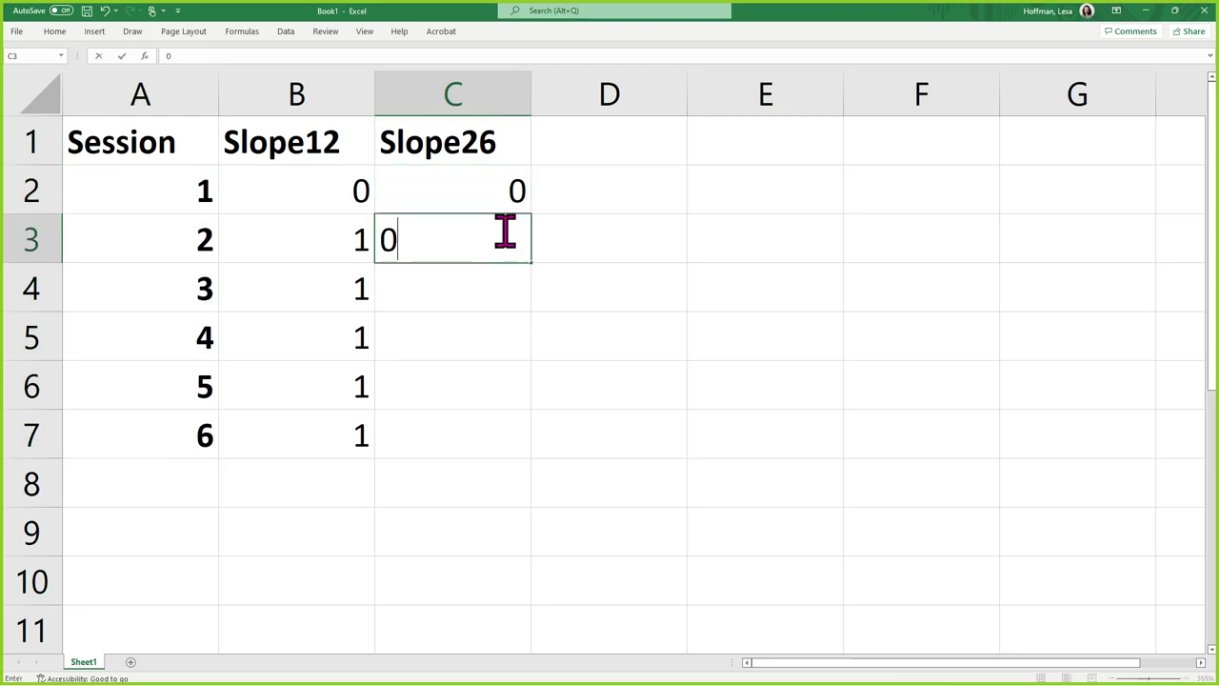
key("Return")
type("1")
key("Return")
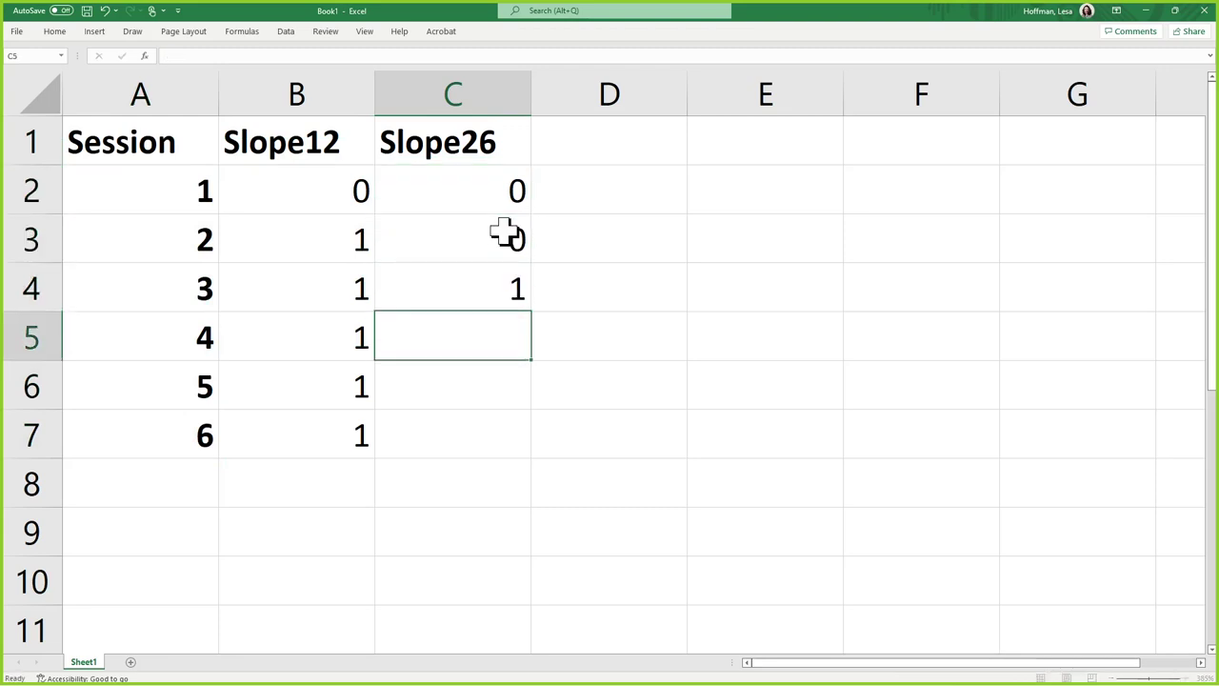
type("2")
key("Return")
type("3")
key("Return")
type("4")
key("ctrl+Return")
key("Return")
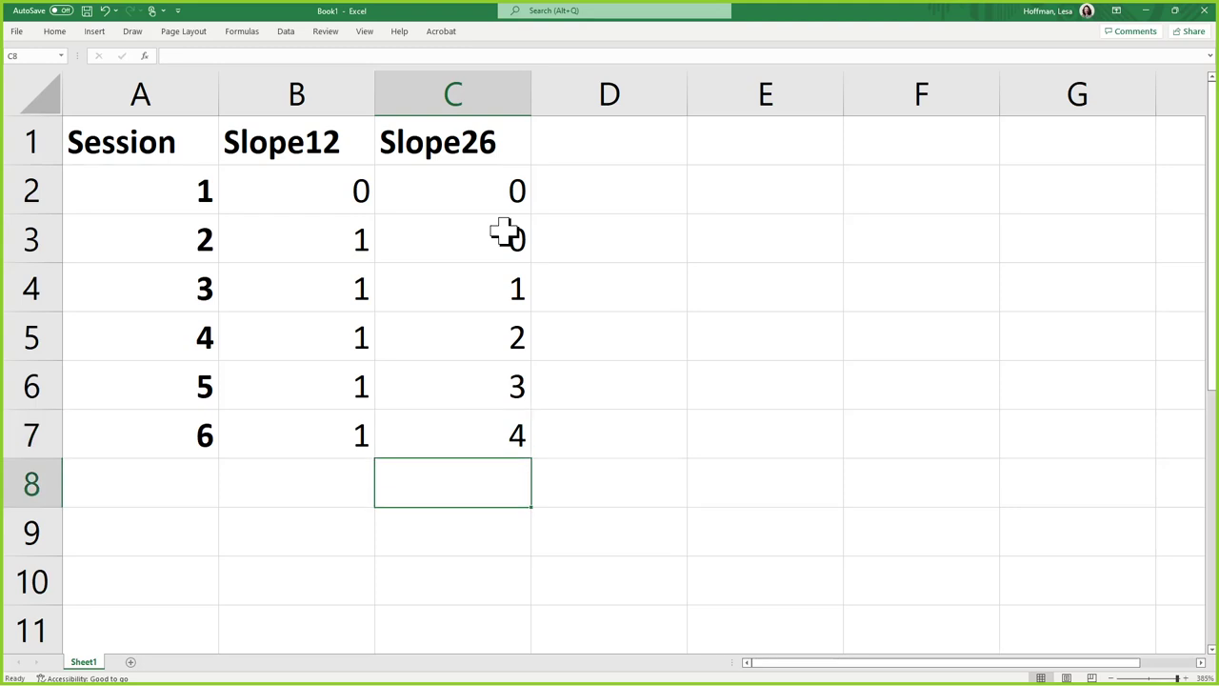
Step: Extend the Session column with 7, 8 and 9 in cells A8 to A10
left_click(185, 479)
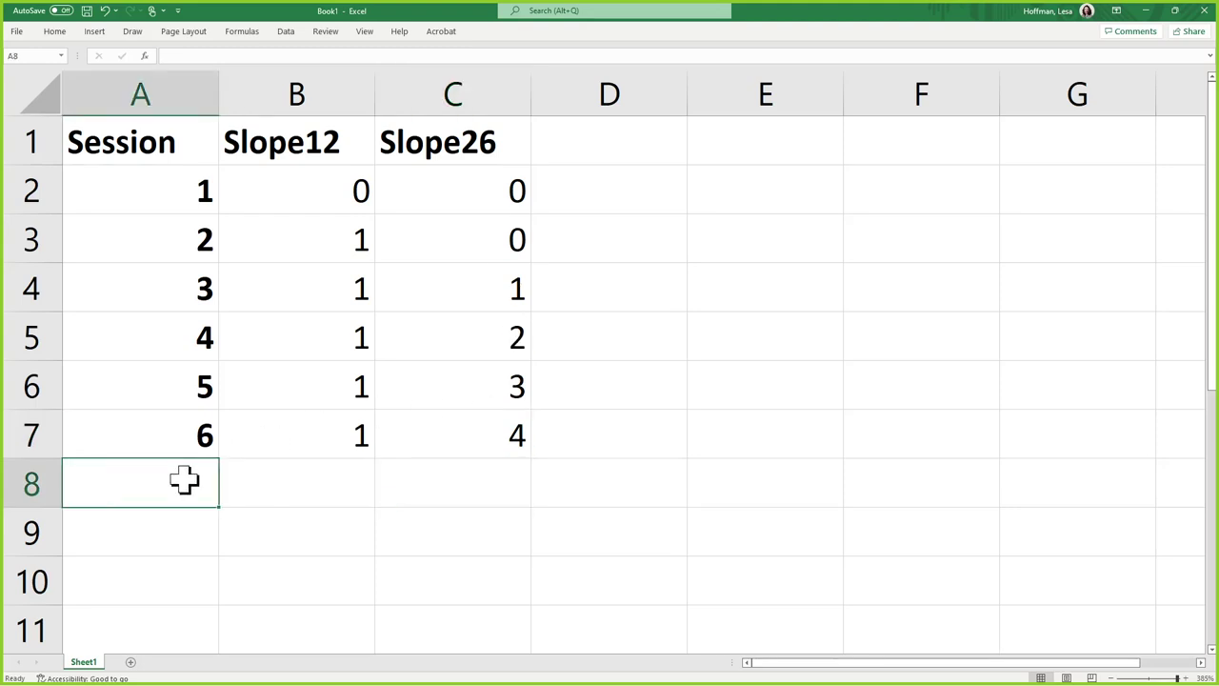
double_click(184, 479)
type("7")
key("Return")
type("8")
key("Return")
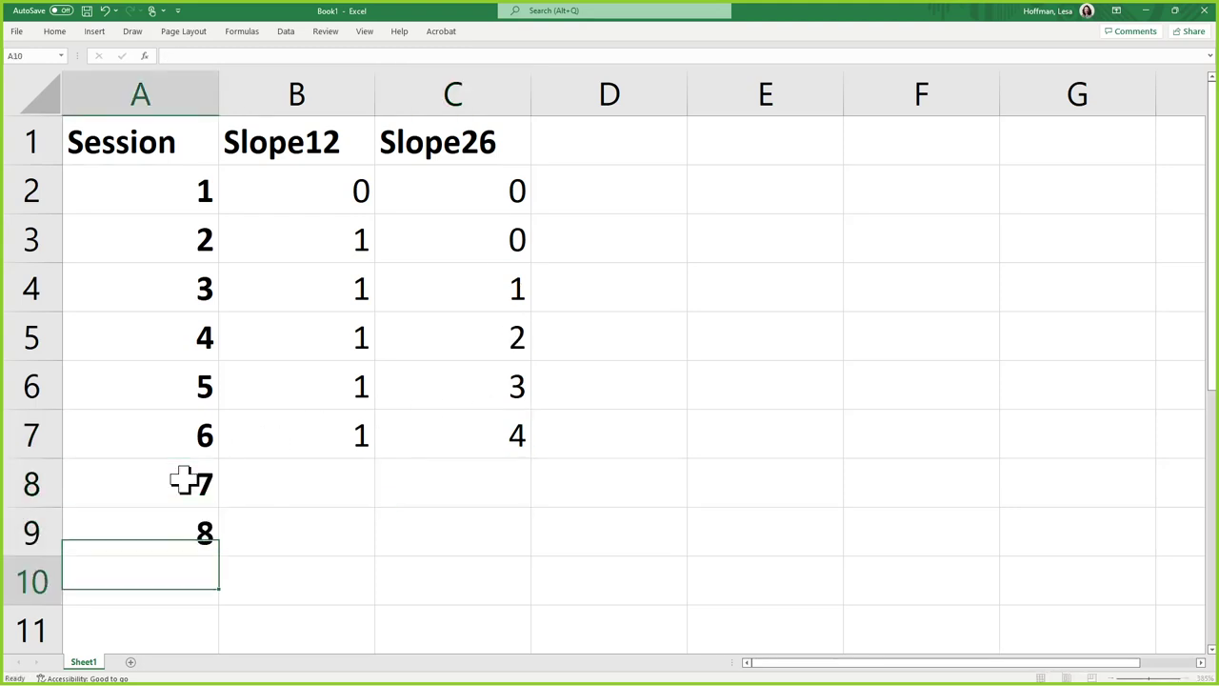
type("9")
key("Tab")
Step: Enter 1 in the Slope12 column for sessions 7 and 8, cells B8 and B9
key("Up")
key("Up")
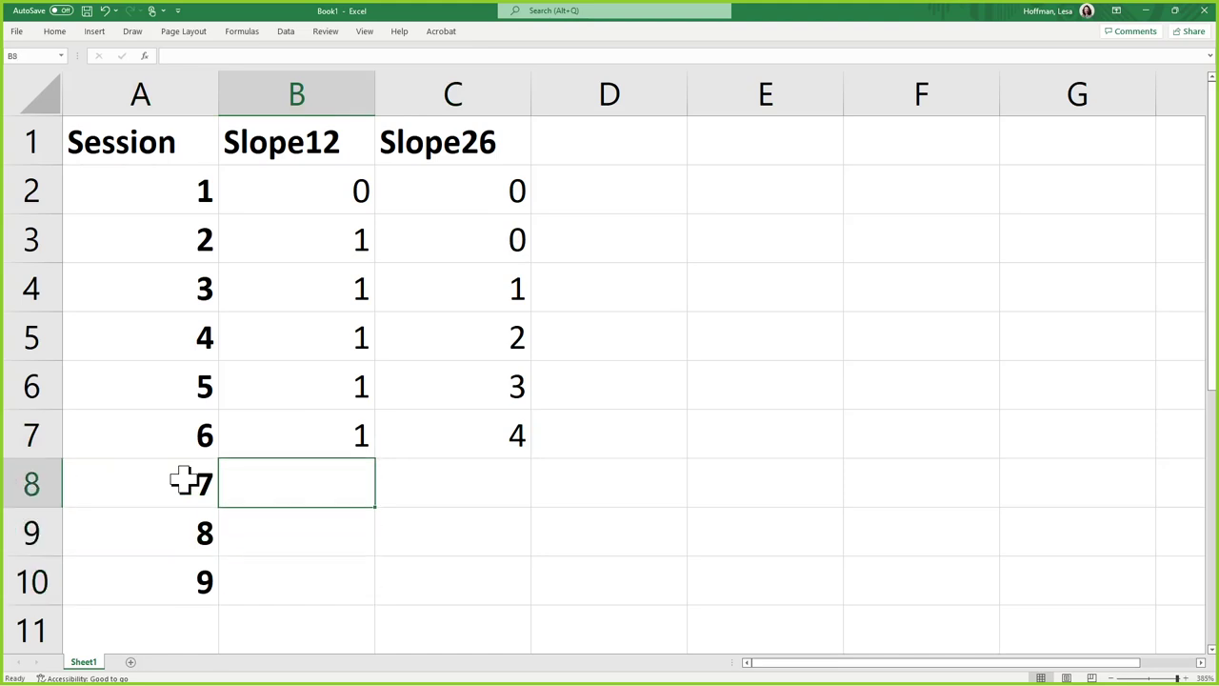
type("1")
key("Return")
type("1")
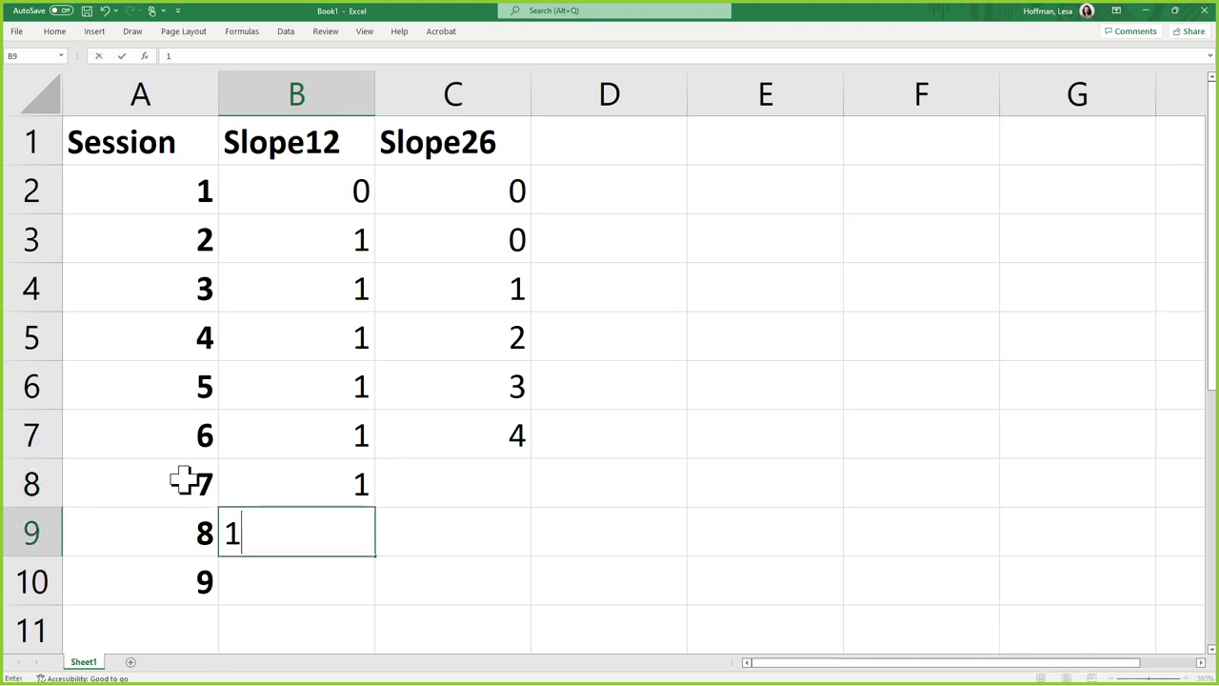
key("Return")
key("Tab")
key("Tab")
key("Up")
key("Up")
key("Up")
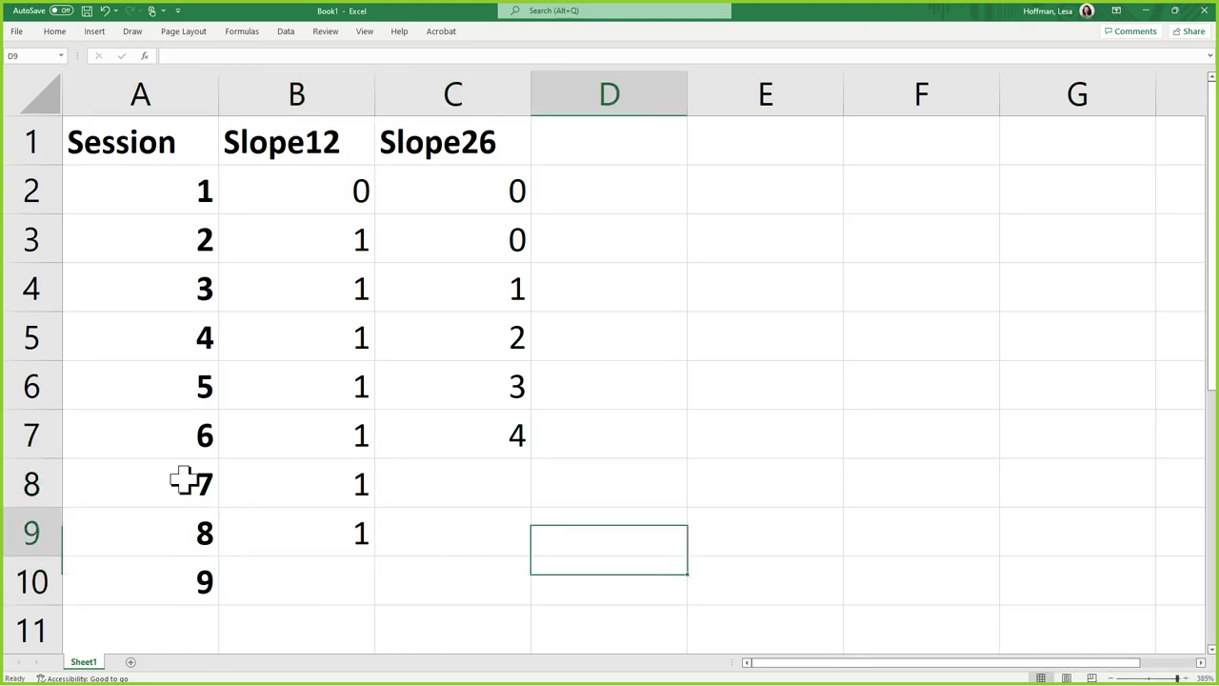
key("Up")
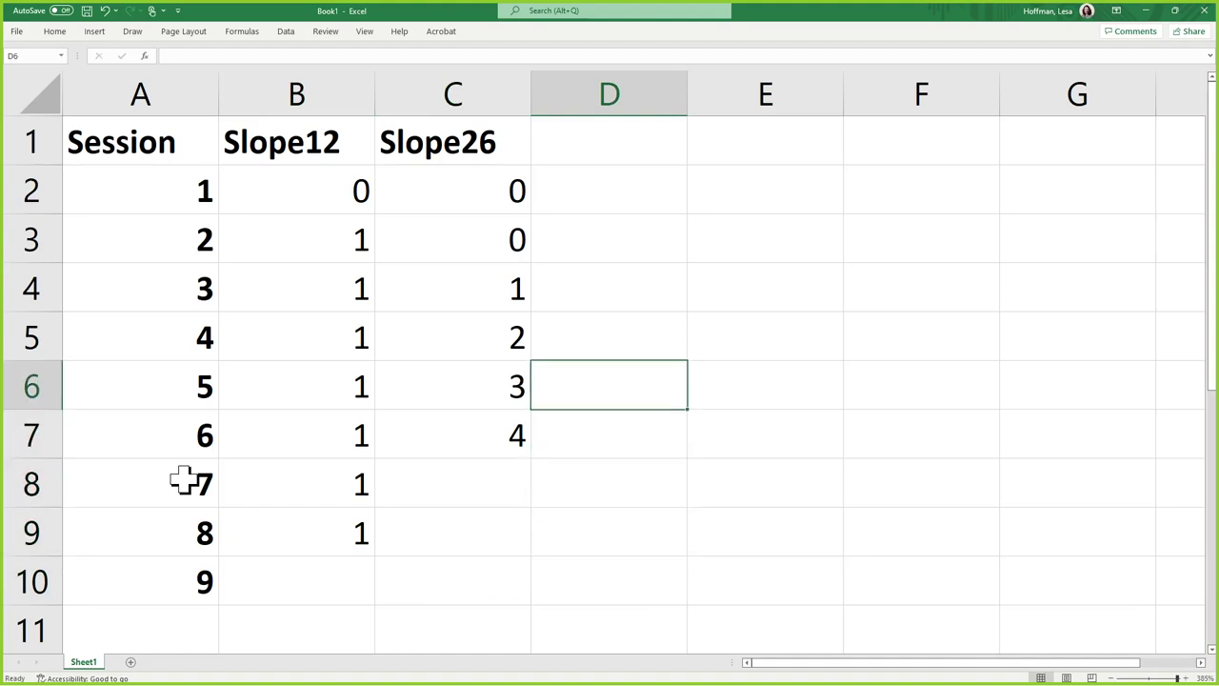
key("Left")
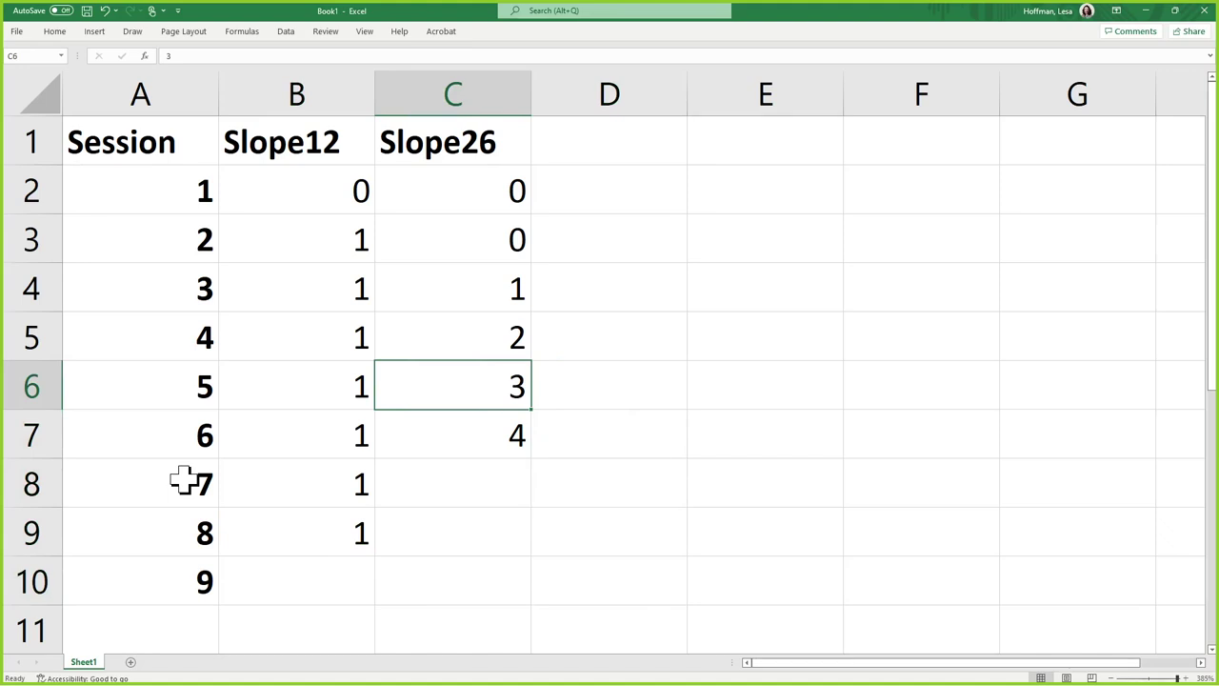
Step: Rename the header in C1 to Slope25 and add the header Slope59 in cell D1
double_click(498, 142)
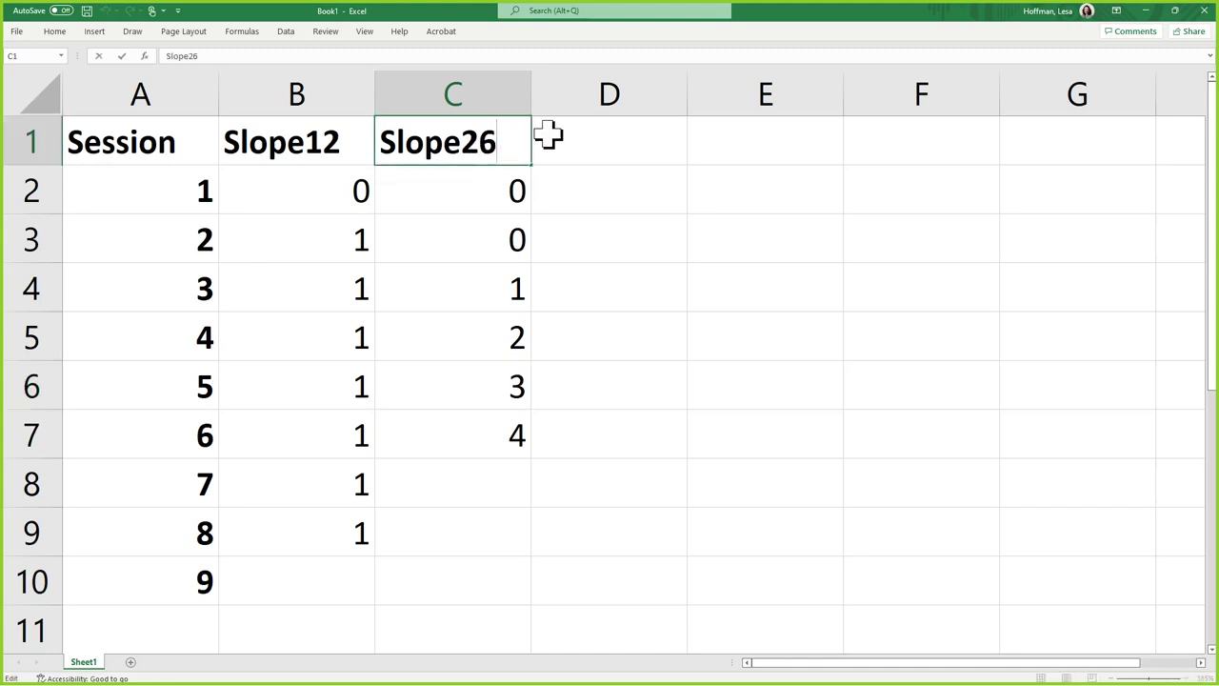
key("BackSpace")
type("5")
left_click(624, 252)
left_click(613, 129)
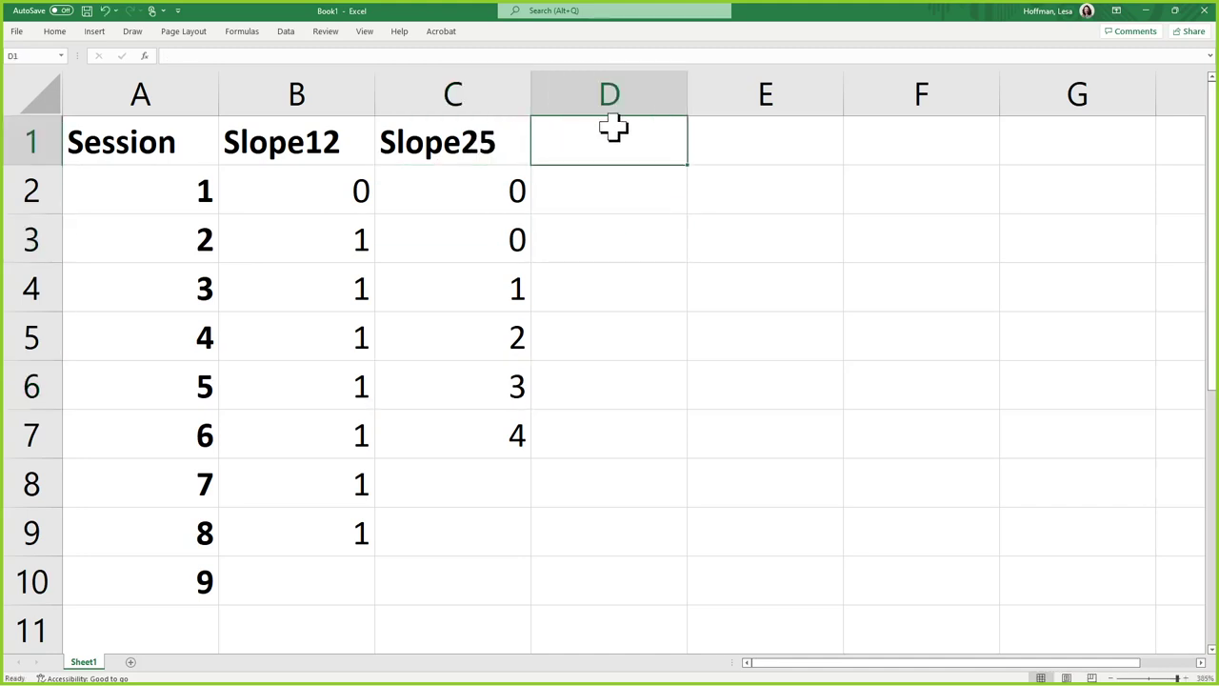
type("Slope")
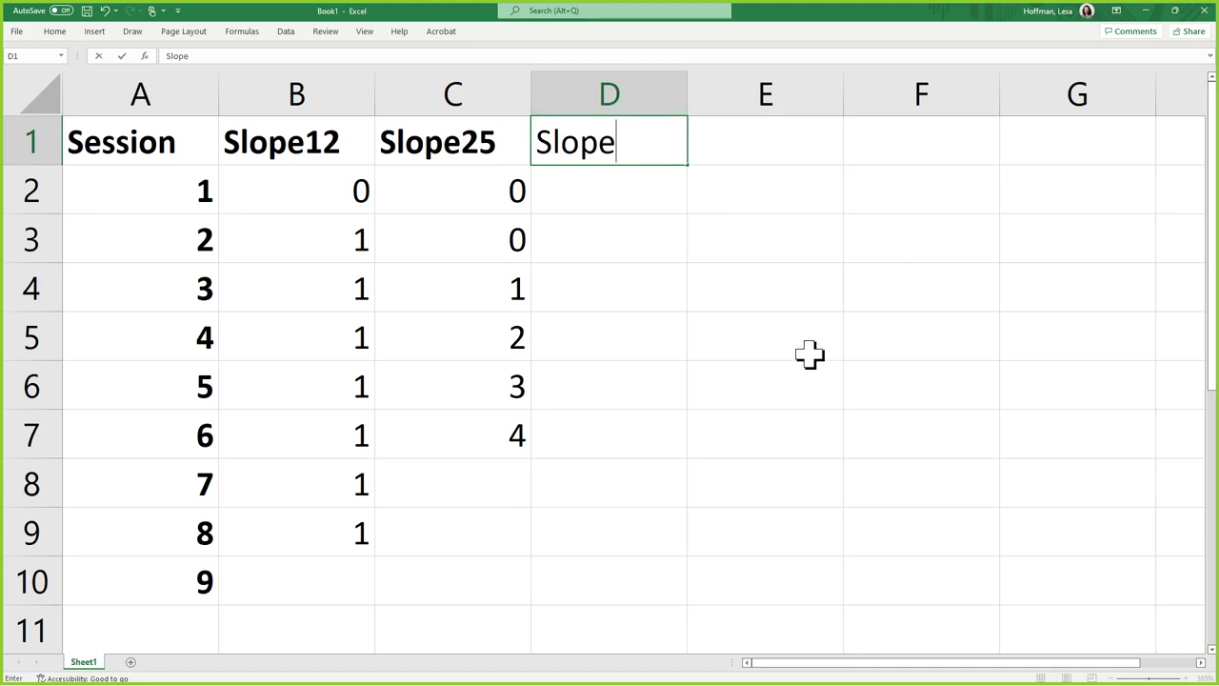
type("59")
key("Return")
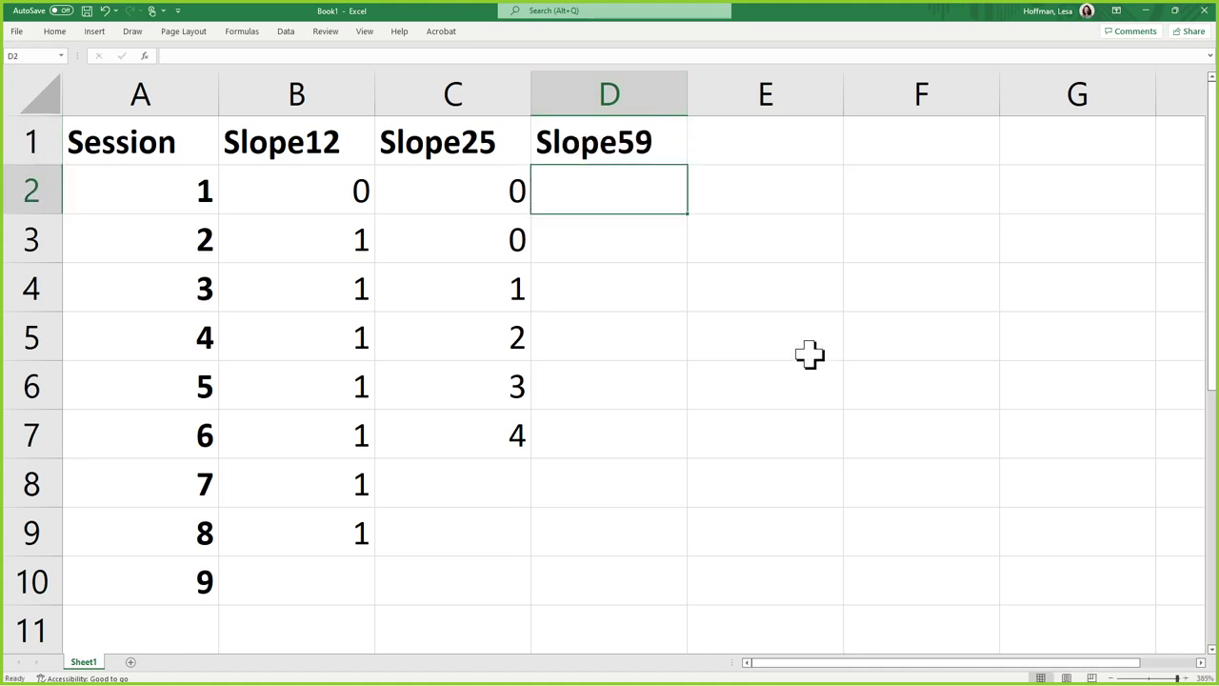
Step: Enter 3 in the Slope25 column for sessions 6, 7 and 8, cells C7 to C9
left_click(468, 469)
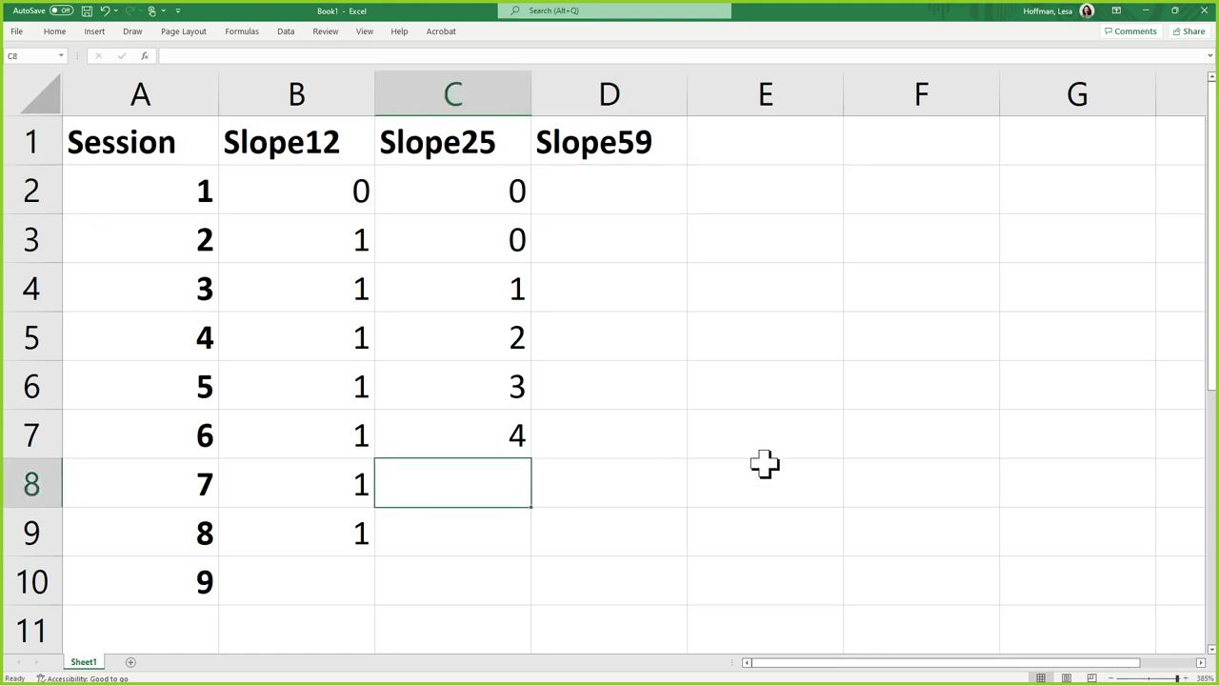
key("Up")
key("Up")
key("Down")
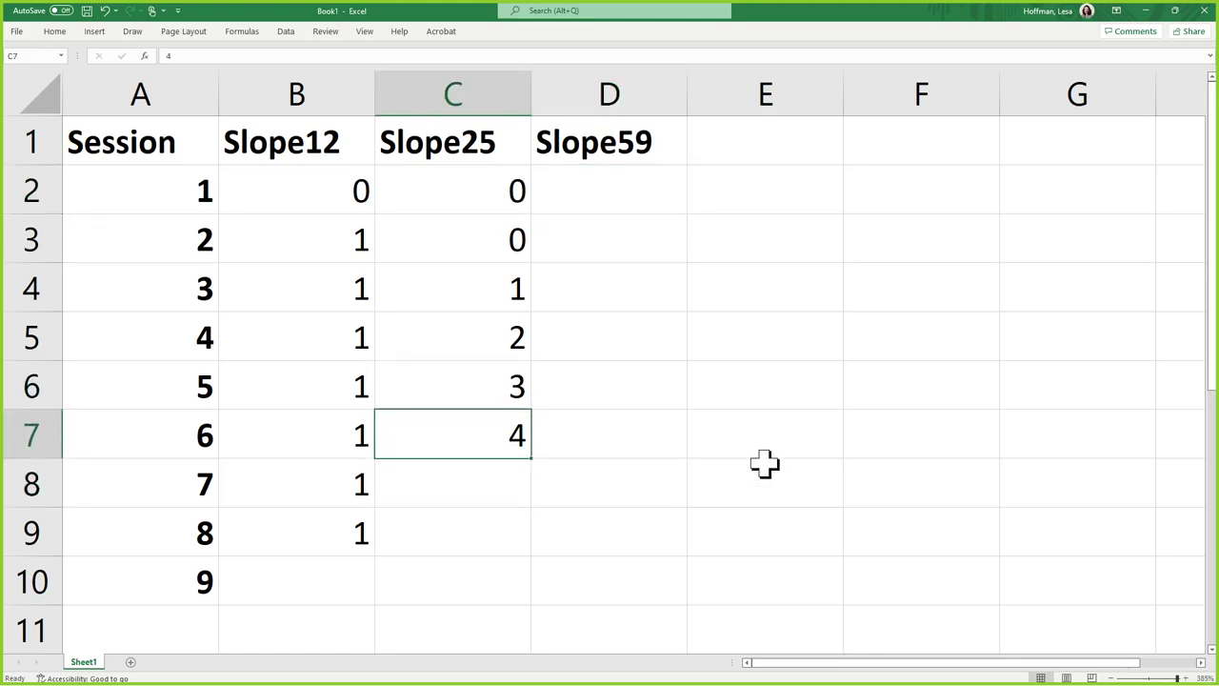
type("3")
key("Return")
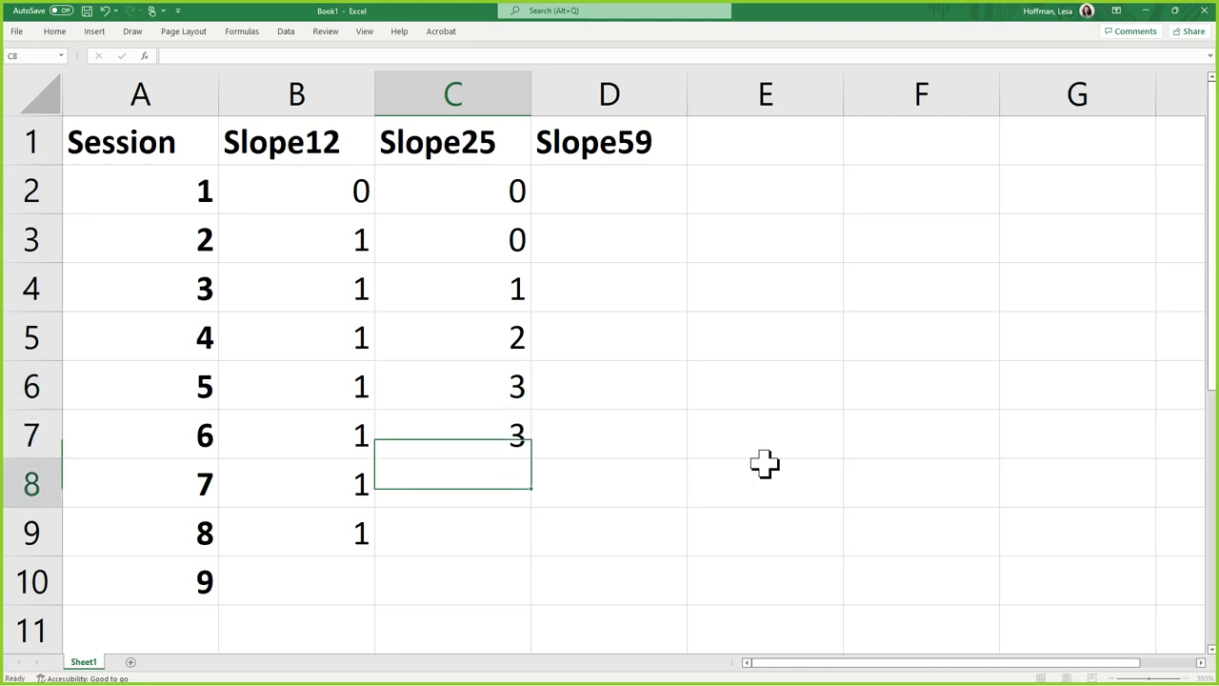
type("3")
key("Return")
type("3")
key("Return")
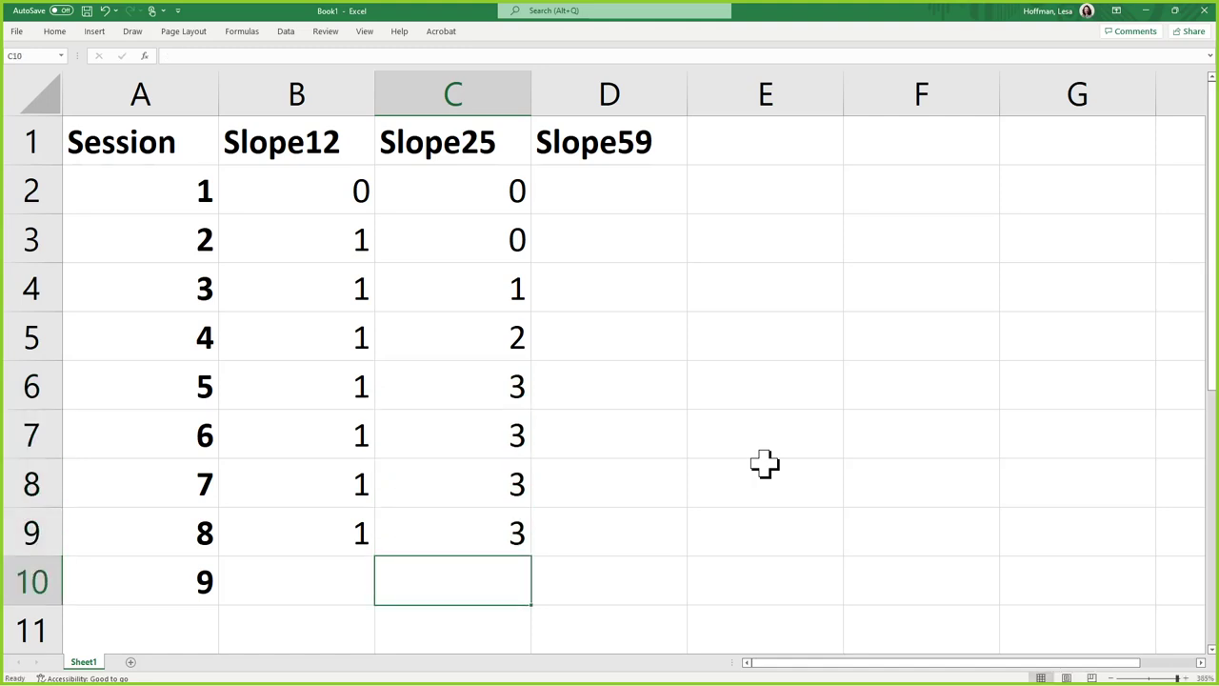
Step: Complete the session 9 row with 1 for Slope12 in B10 and 3 for Slope25 in C10
key("Left")
type("1")
key("Tab")
type("3")
key("Tab")
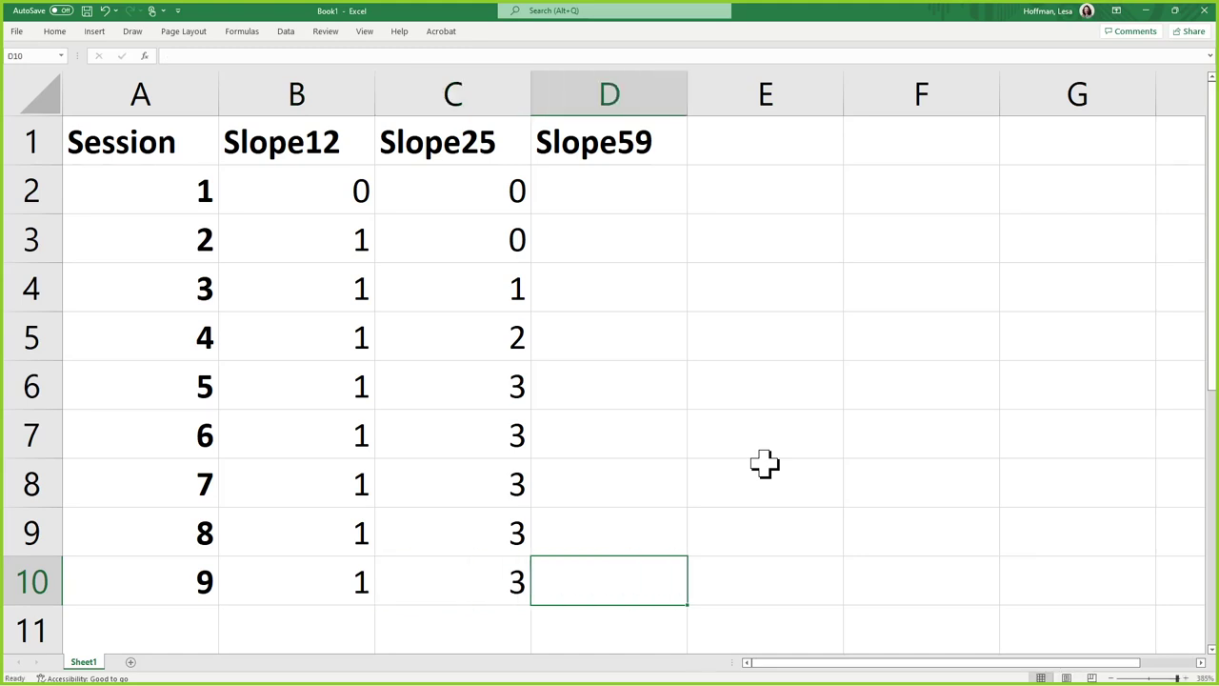
Step: Review the active ranges of the first two slopes, Slope12 in B2 to B3 and Slope25 in C3 to C6
left_click(325, 191)
left_click_drag(325, 191, 325, 238)
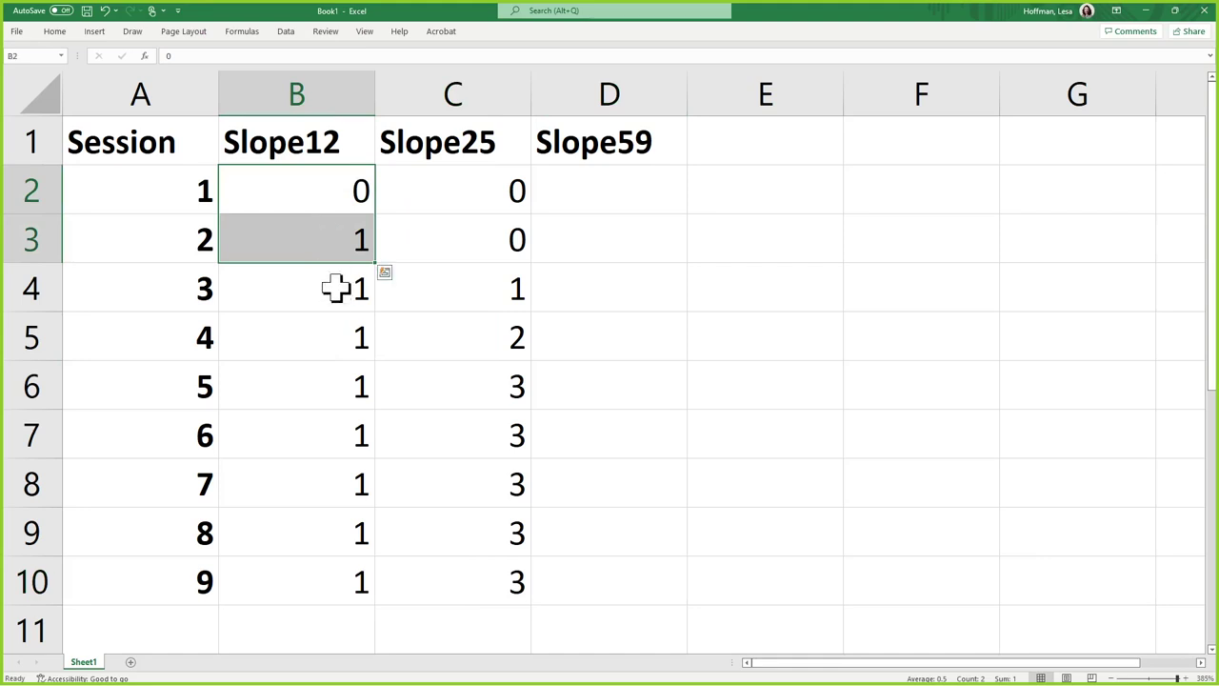
left_click_drag(467, 229, 485, 385)
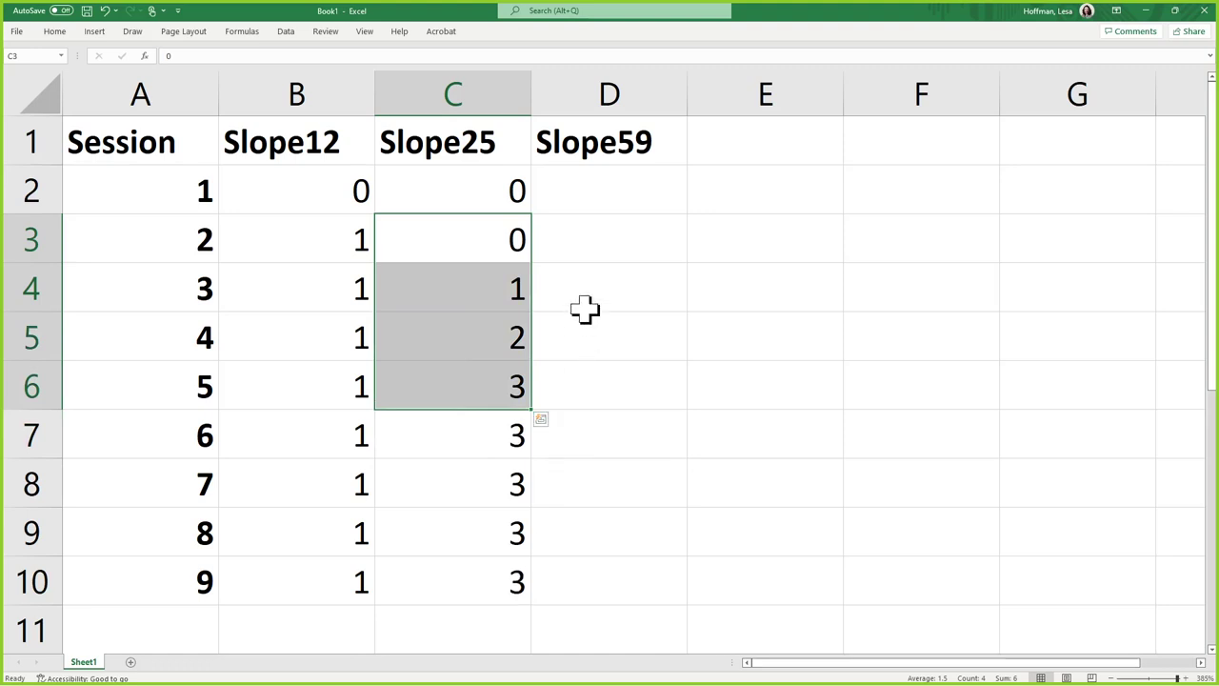
Step: Enter 0 in the Slope59 column for sessions 1 through 5, cells D2 to D6
left_click(593, 202)
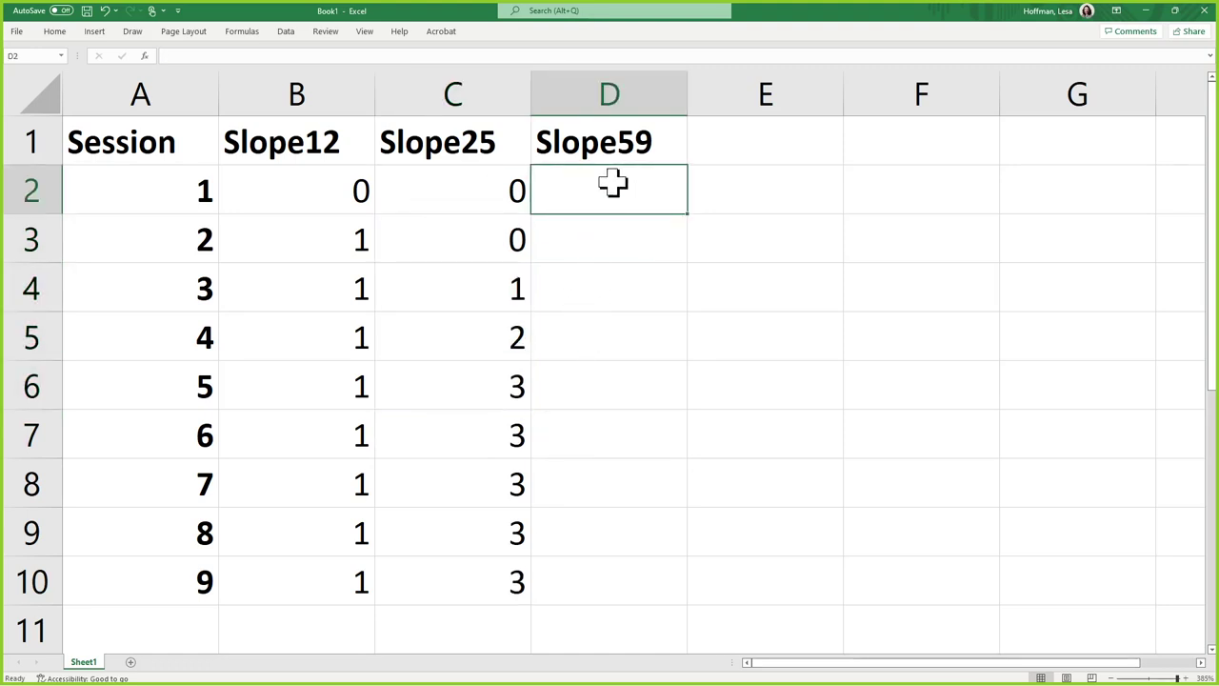
type("0")
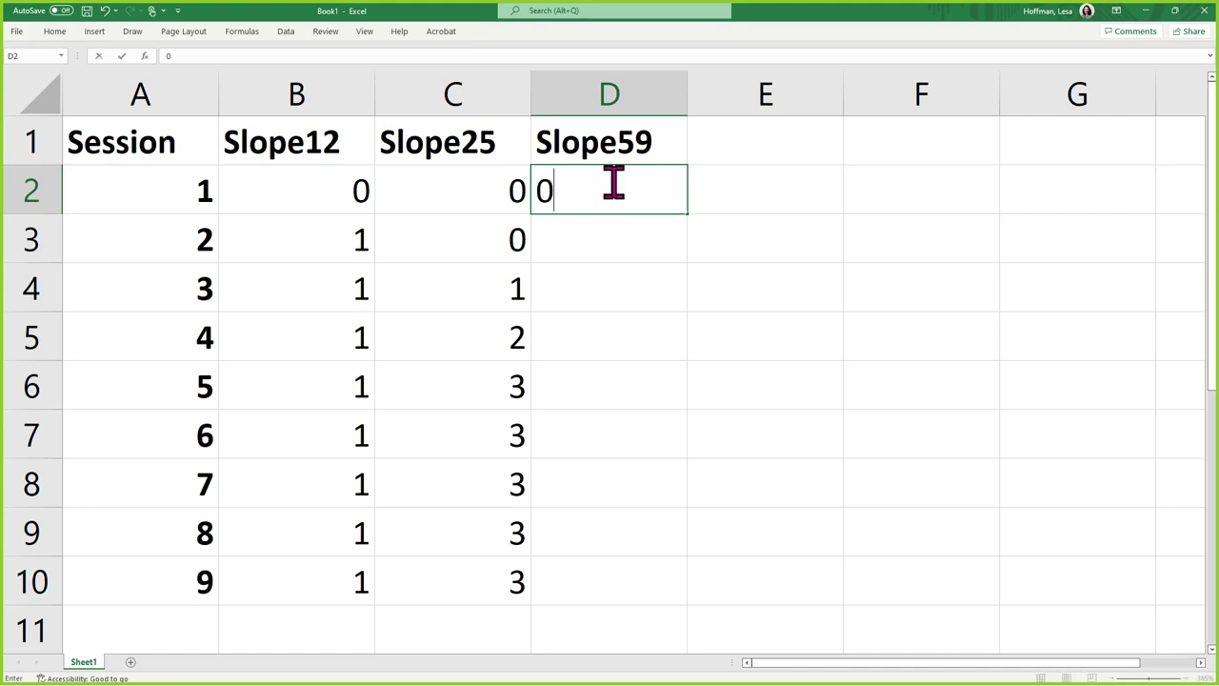
key("Return")
type("0")
key("Return")
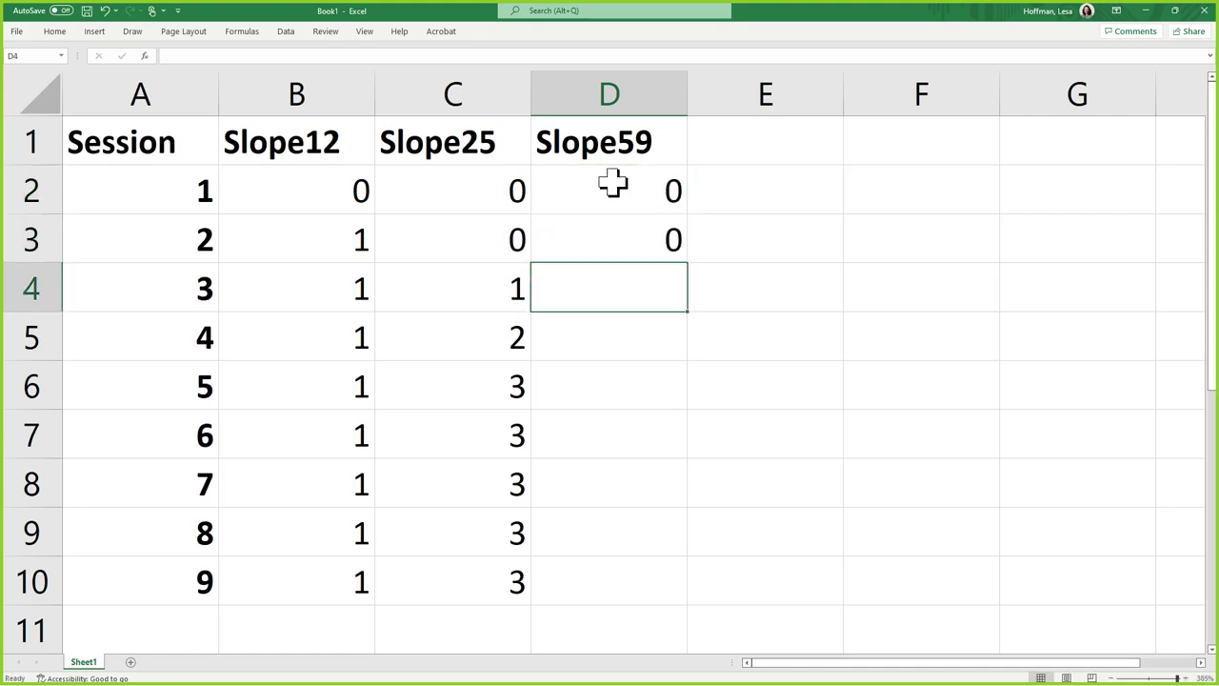
type("0")
key("Return")
type("0")
key("Return")
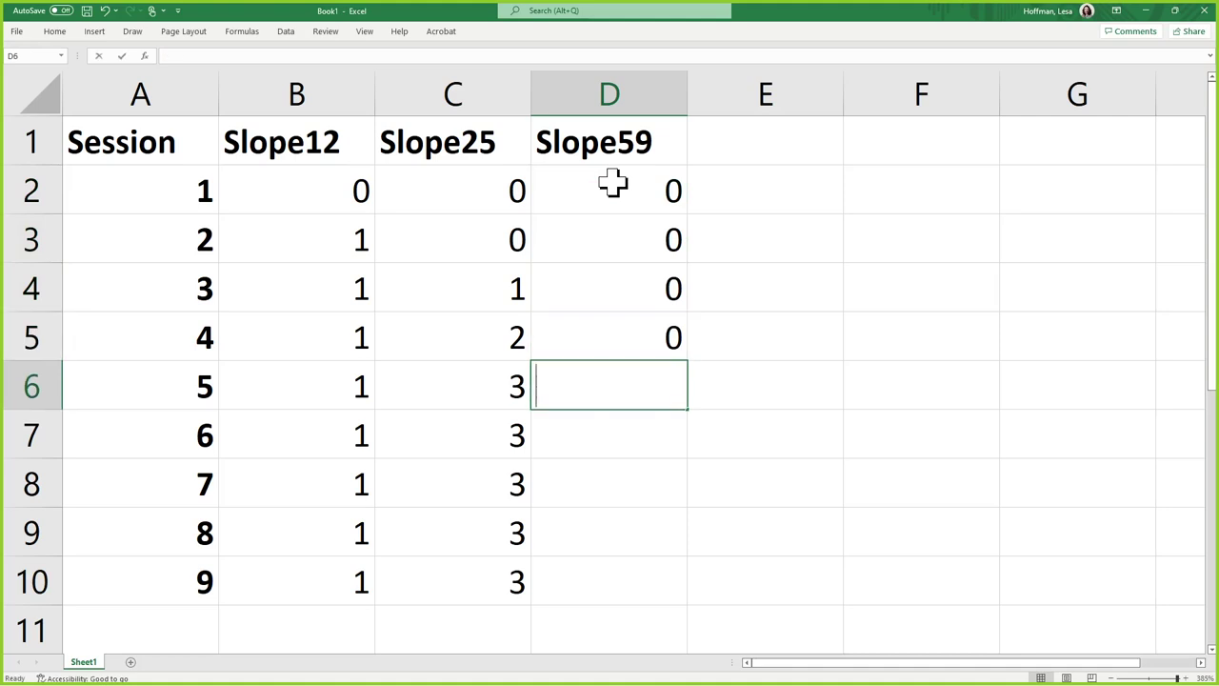
type("0")
key("Return")
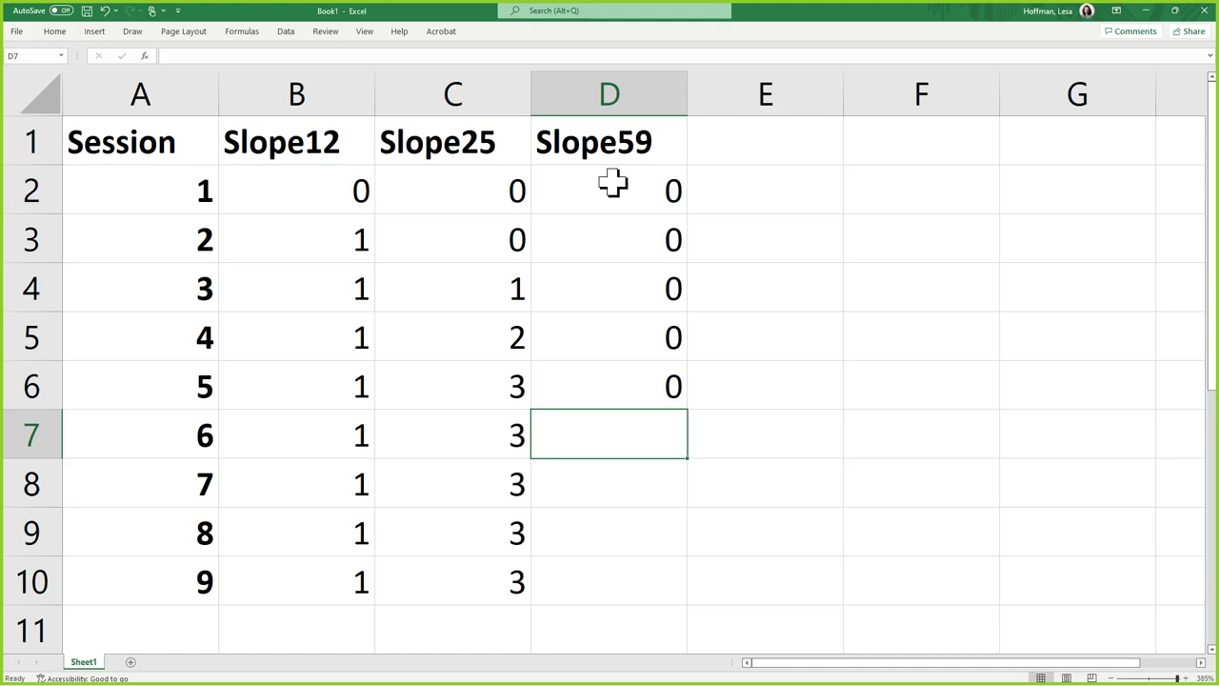
Step: Enter 1, 2, 3 and 4 in the Slope59 column for sessions 6 through 9, cells D7 to D10
type("1")
key("Return")
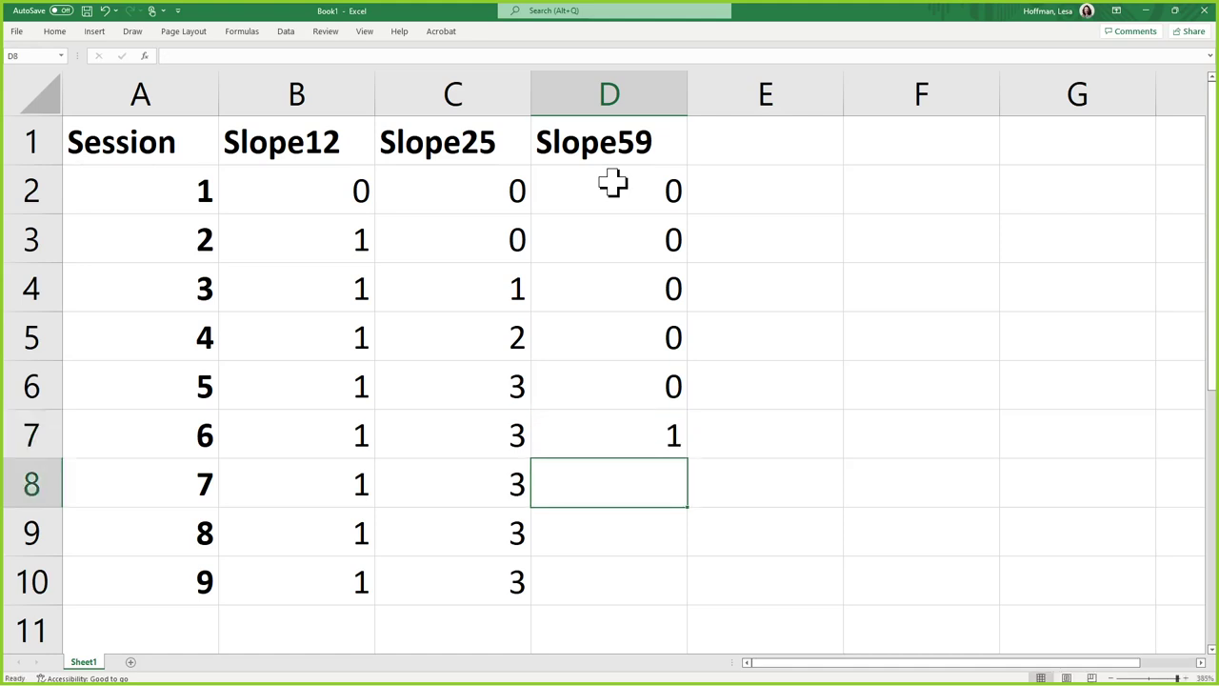
type("2")
key("Return")
type("3")
key("Return")
type("4")
key("Return")
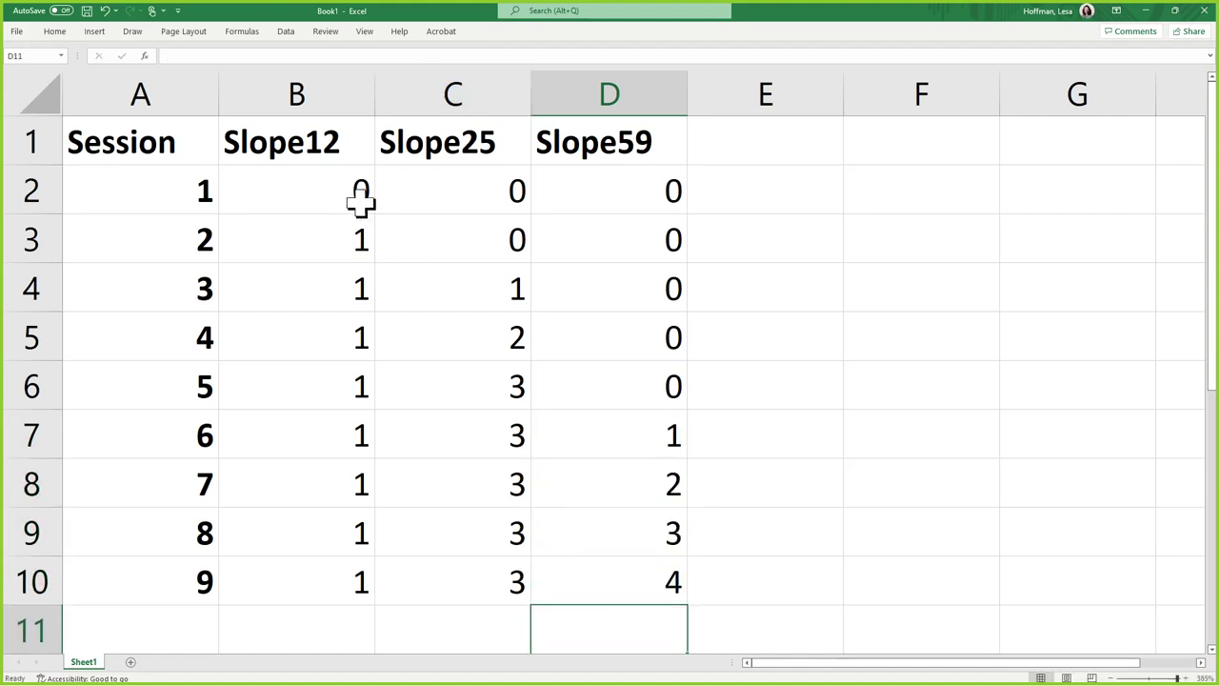
Step: Bold the active range of each slope: B2 to B3, C3 to C6 and D6 to D10
left_click_drag(356, 196, 355, 221)
key("ctrl+b")
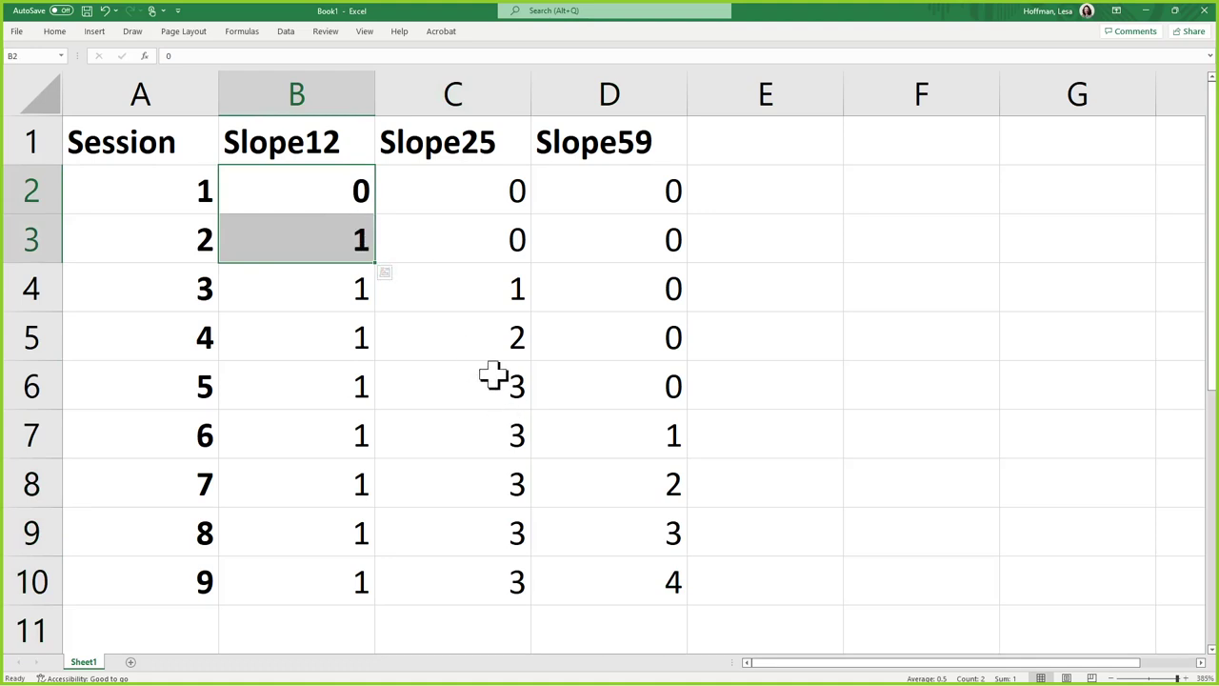
left_click_drag(493, 245, 492, 381)
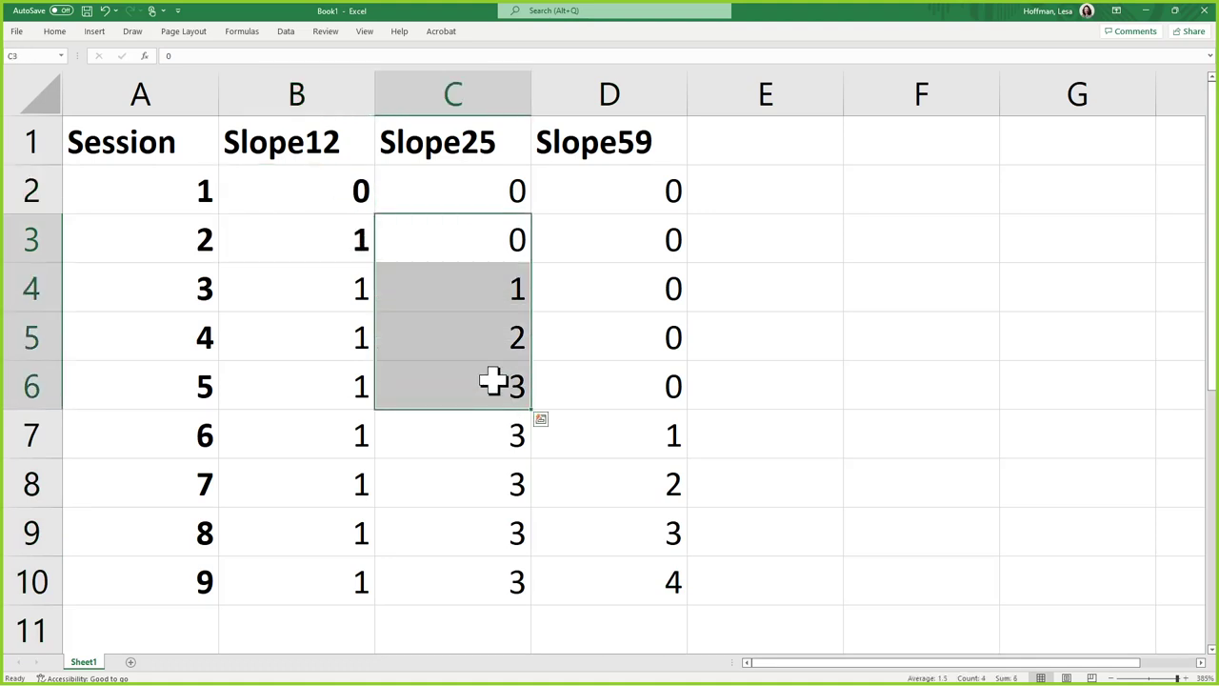
key("ctrl+b")
left_click_drag(642, 390, 642, 577)
key("ctrl+b")
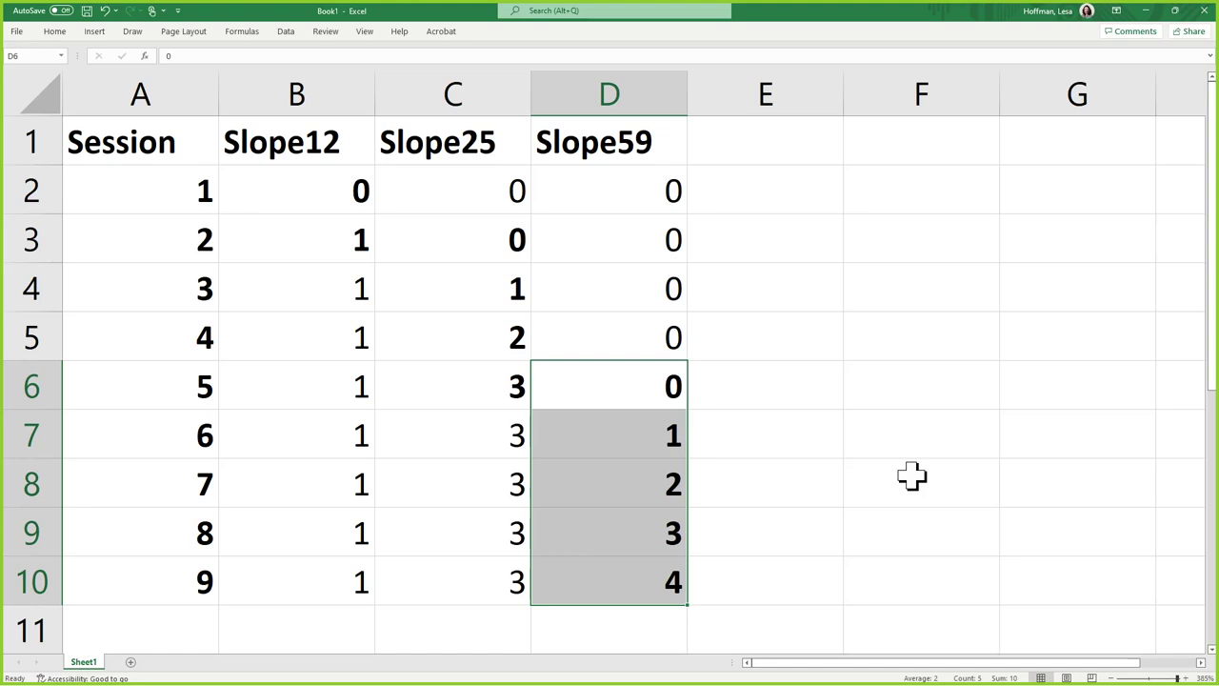
Step: Examine the constant Slope12 values in B4 to B10, the bold range of each slope column and the Slope59 and Slope25 headers
left_click(338, 303)
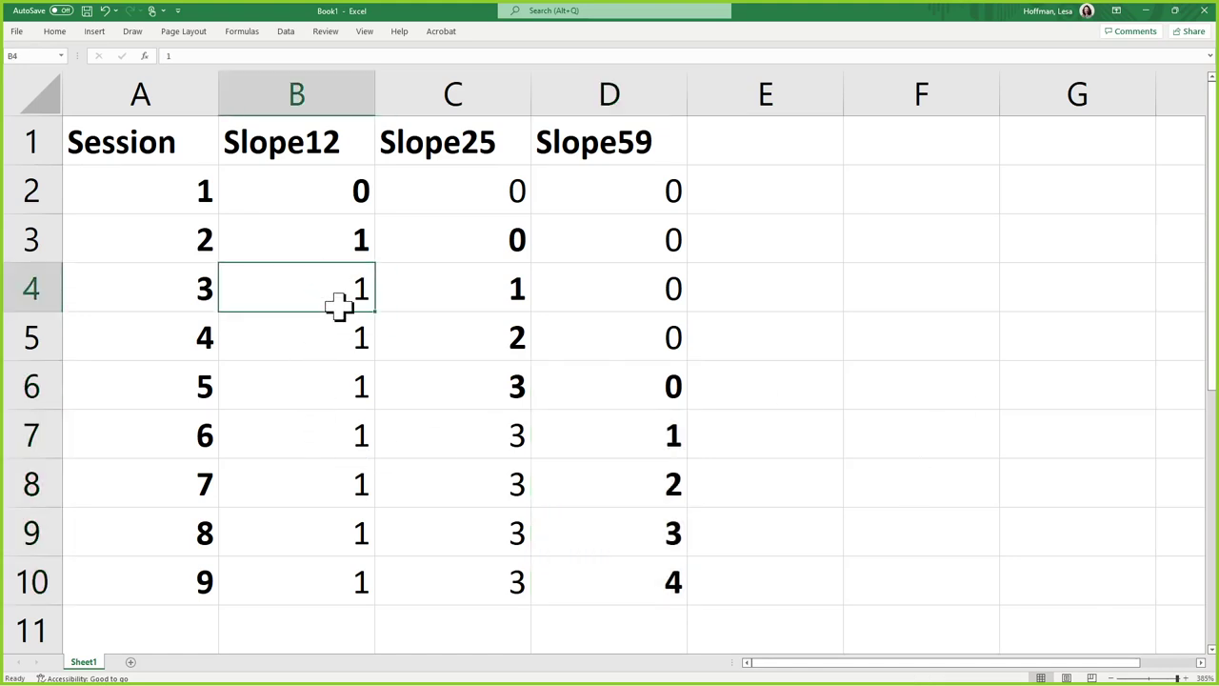
left_click_drag(338, 303, 348, 577)
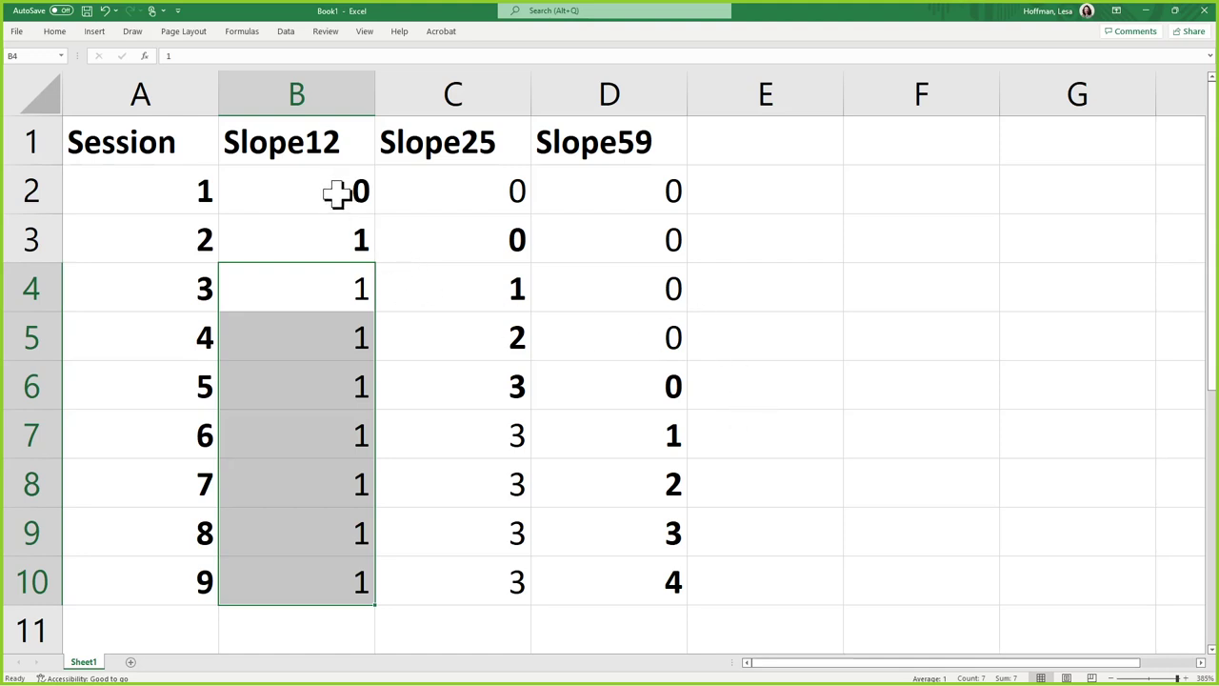
left_click_drag(335, 187, 340, 230)
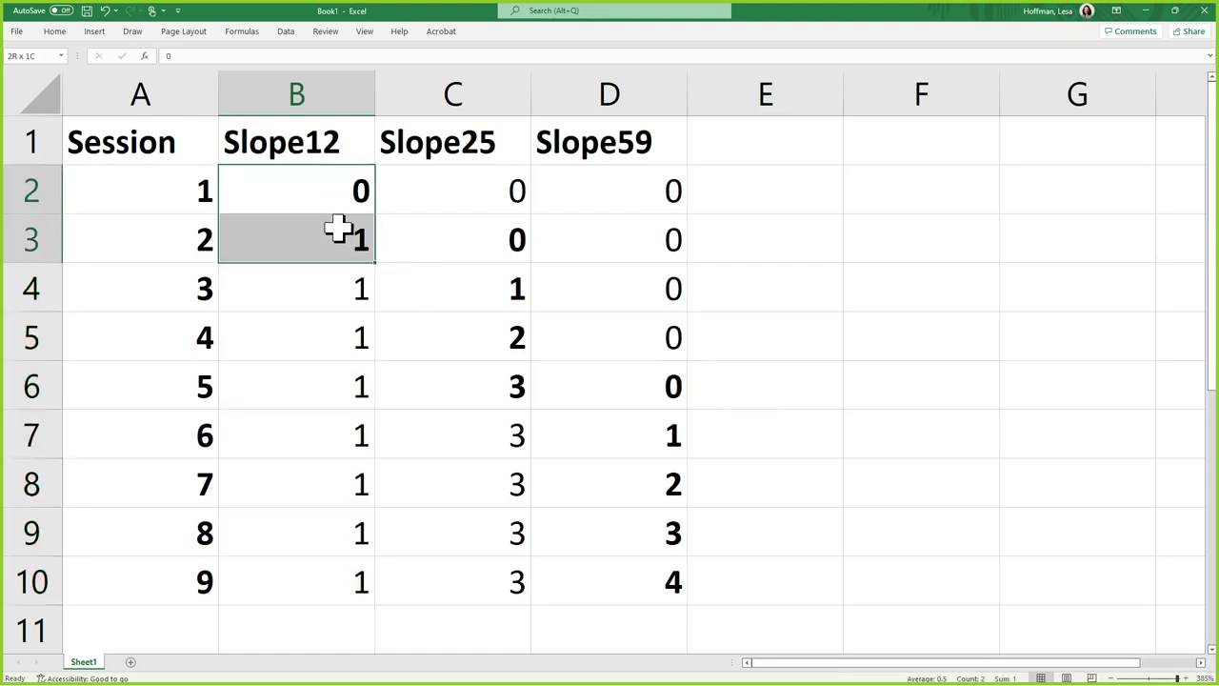
left_click_drag(463, 246, 468, 368, "ctrl")
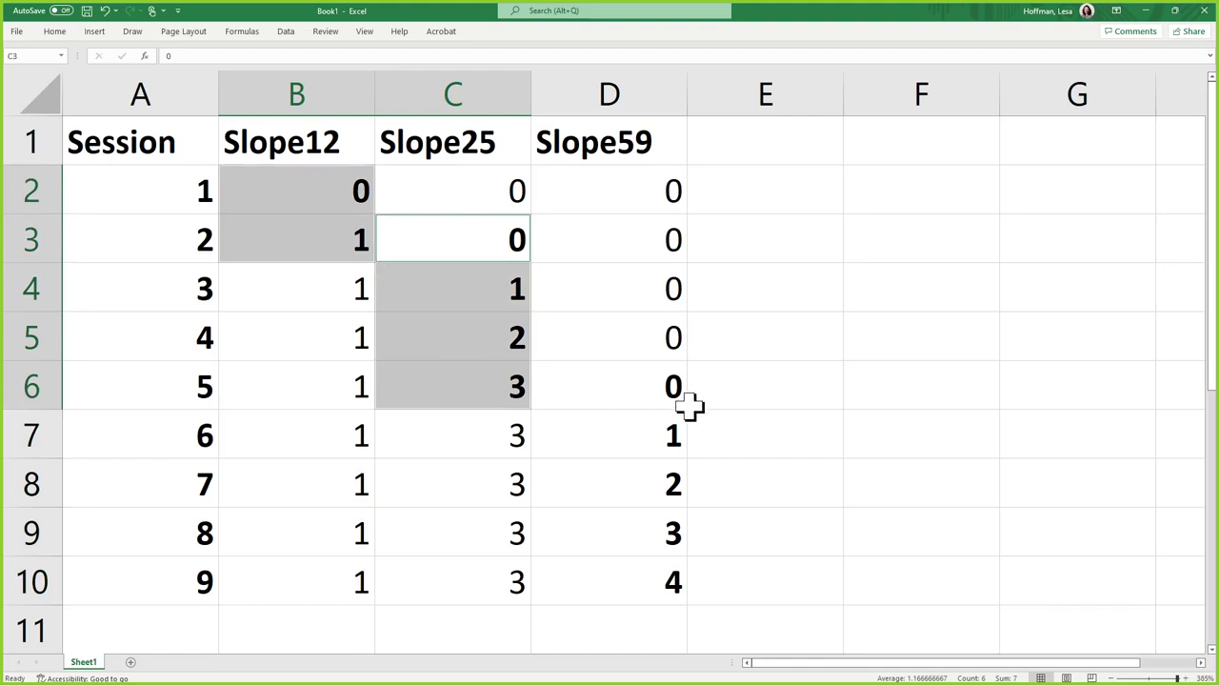
left_click_drag(640, 388, 639, 585, "ctrl")
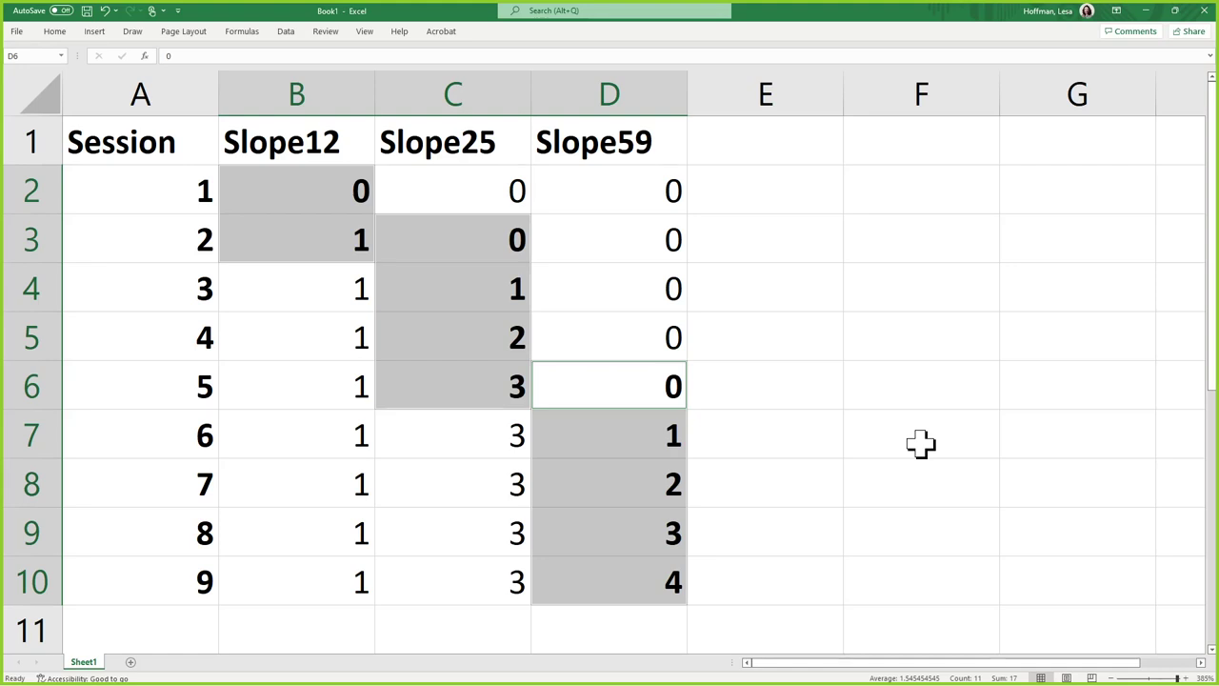
left_click(335, 190)
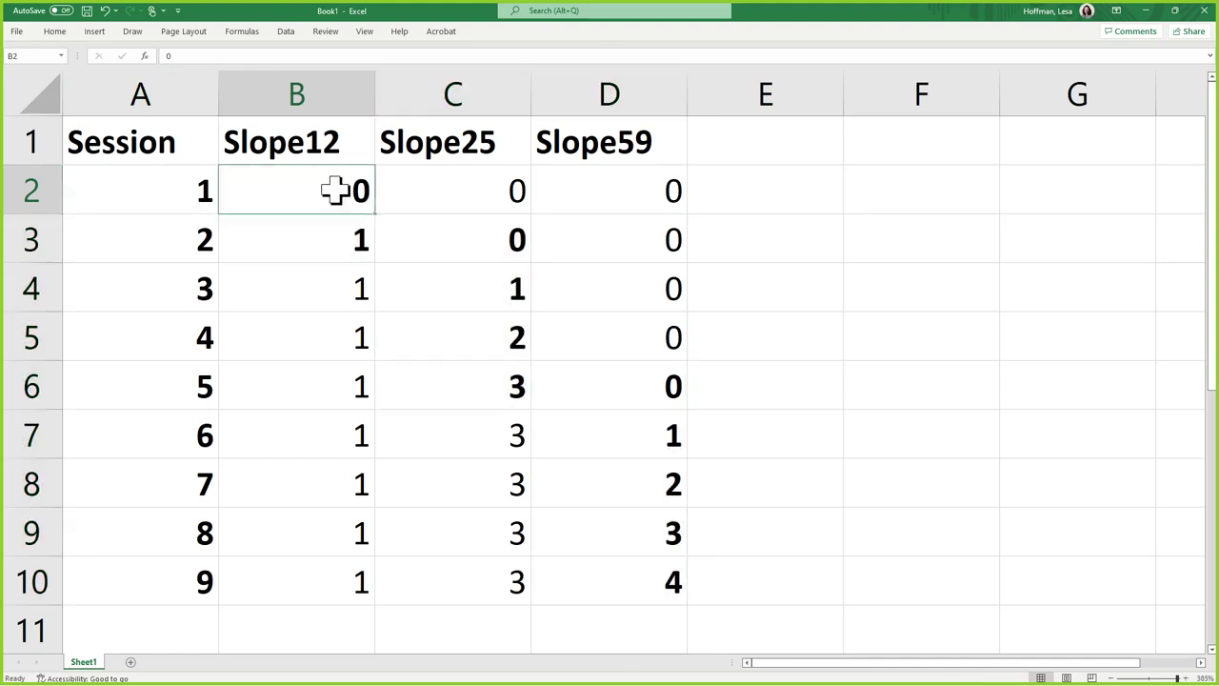
left_click_drag(335, 190, 338, 238)
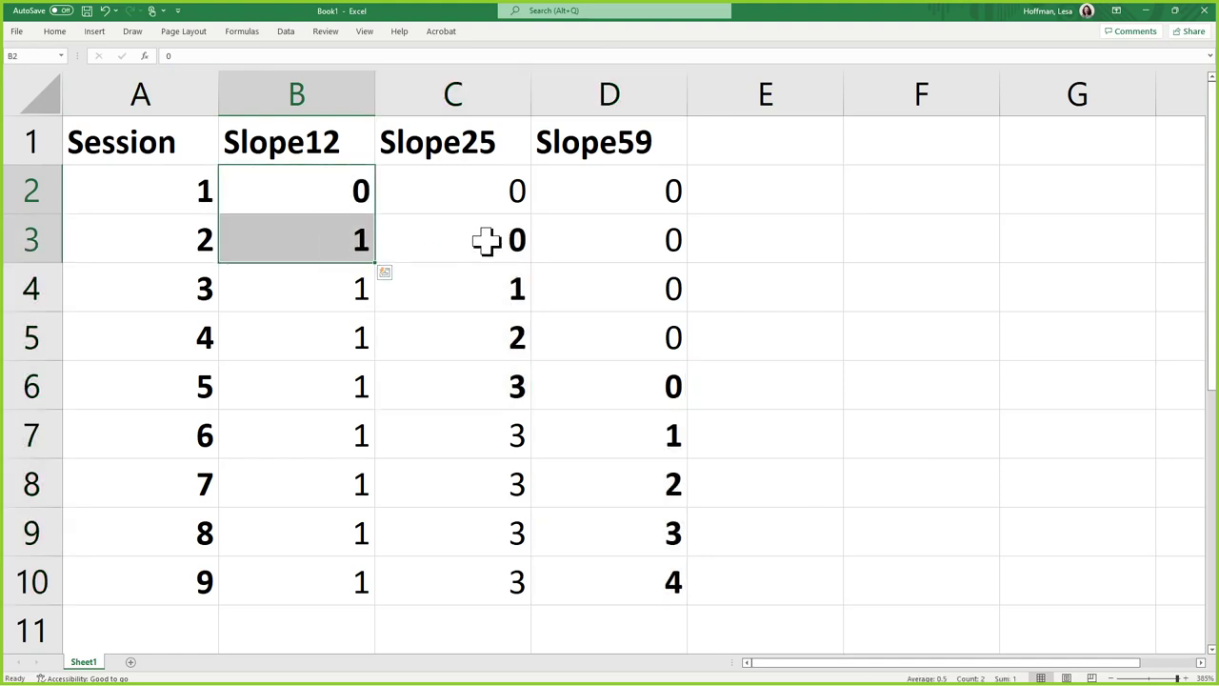
left_click_drag(485, 242, 488, 394)
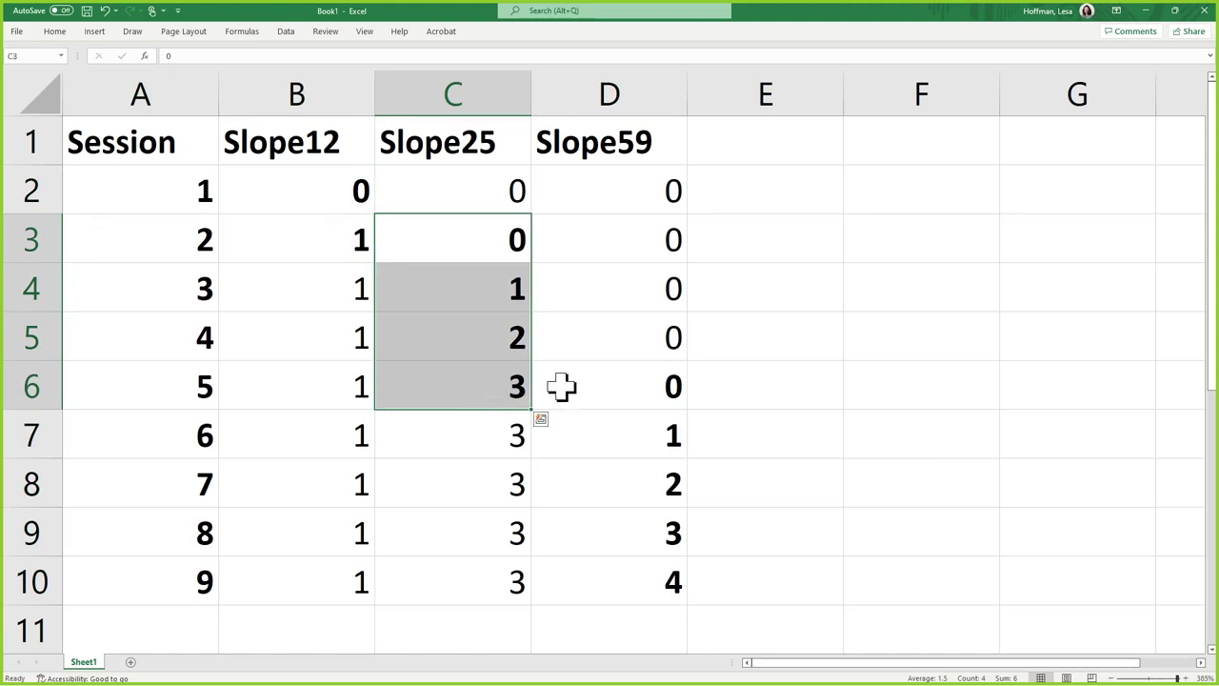
left_click_drag(561, 386, 602, 583)
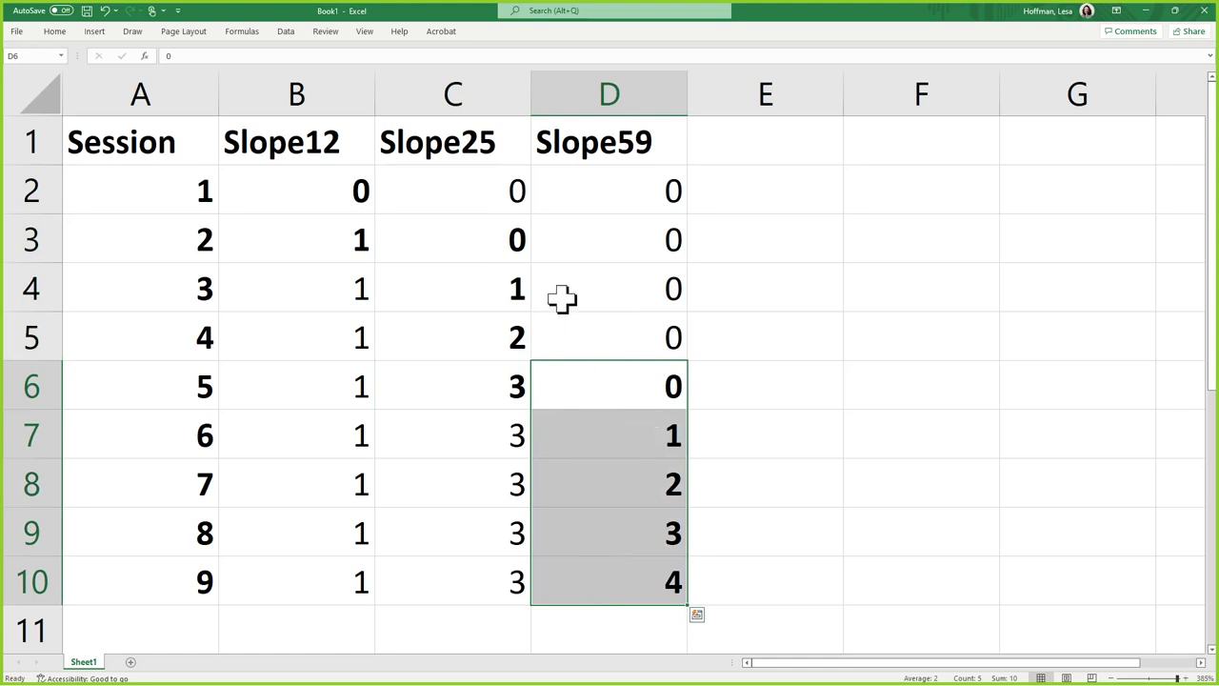
left_click(615, 137)
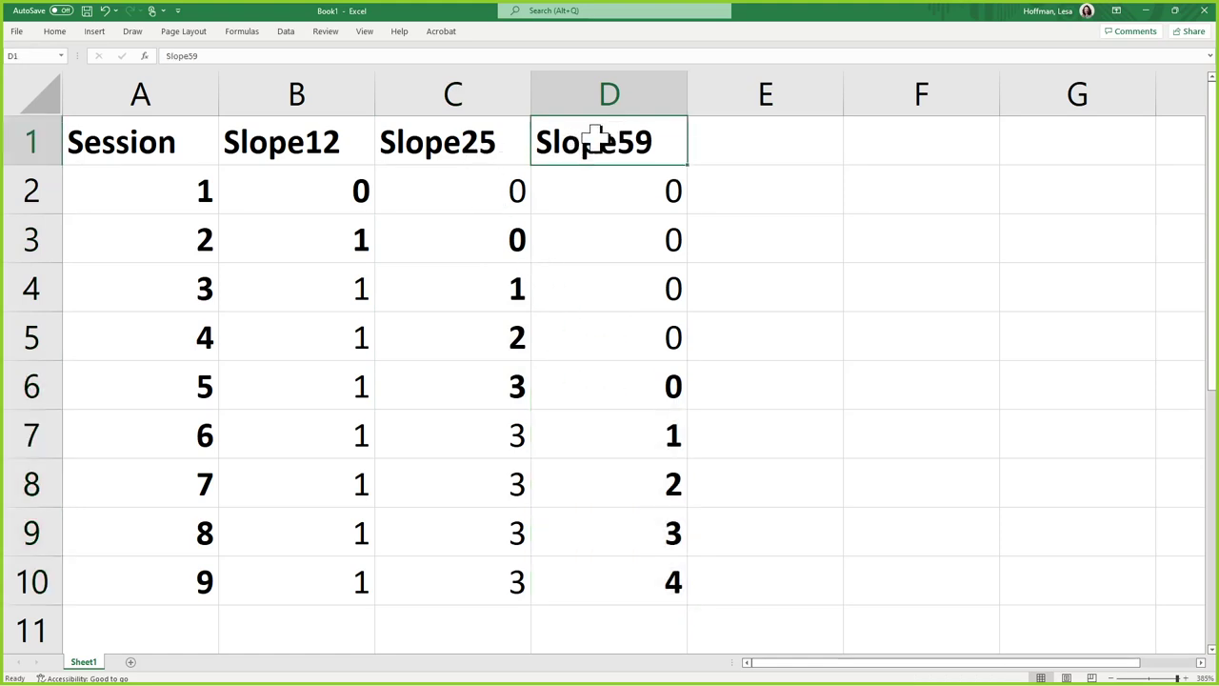
left_click(478, 140)
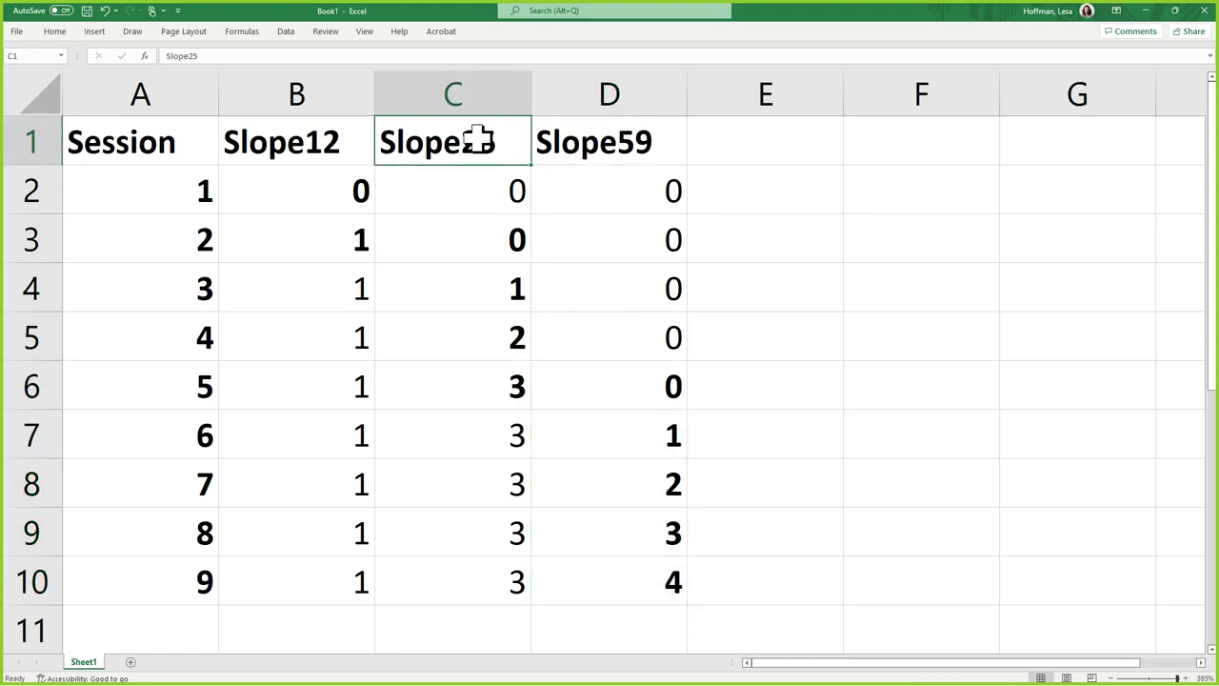
Step: Enter the slope-difference contrasts (0,-1,1,0) in cell E2 and (0,0,-1,1) in cell E3
left_click(754, 196)
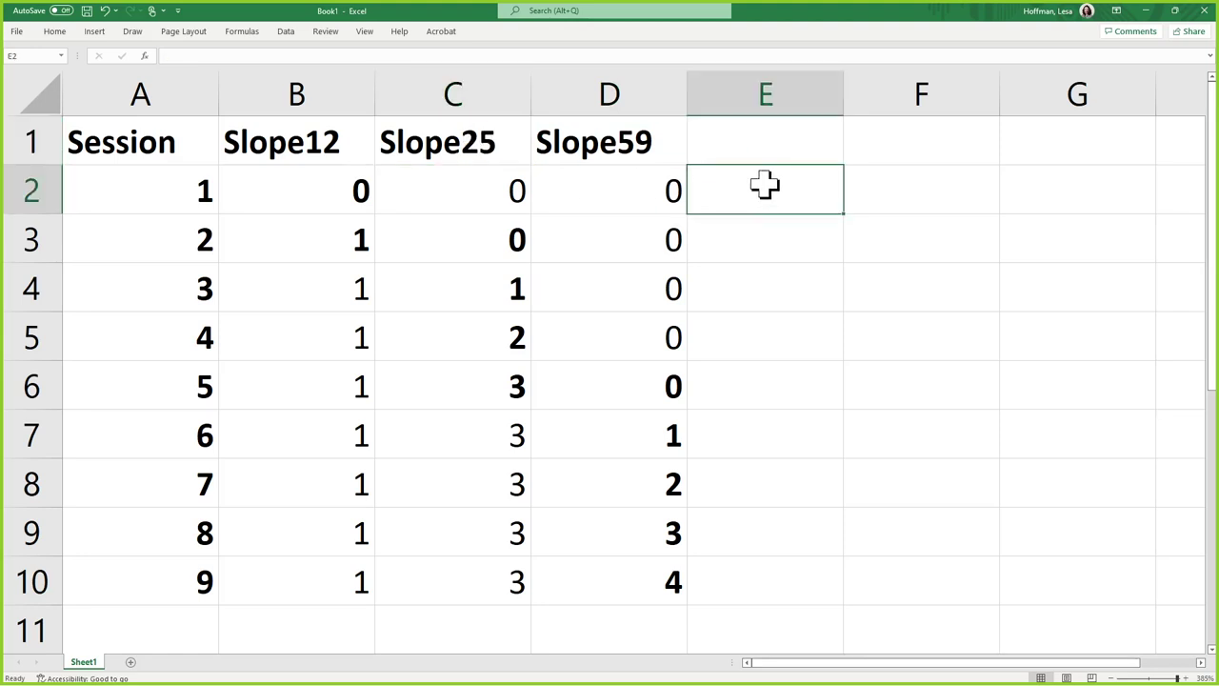
type("(0,")
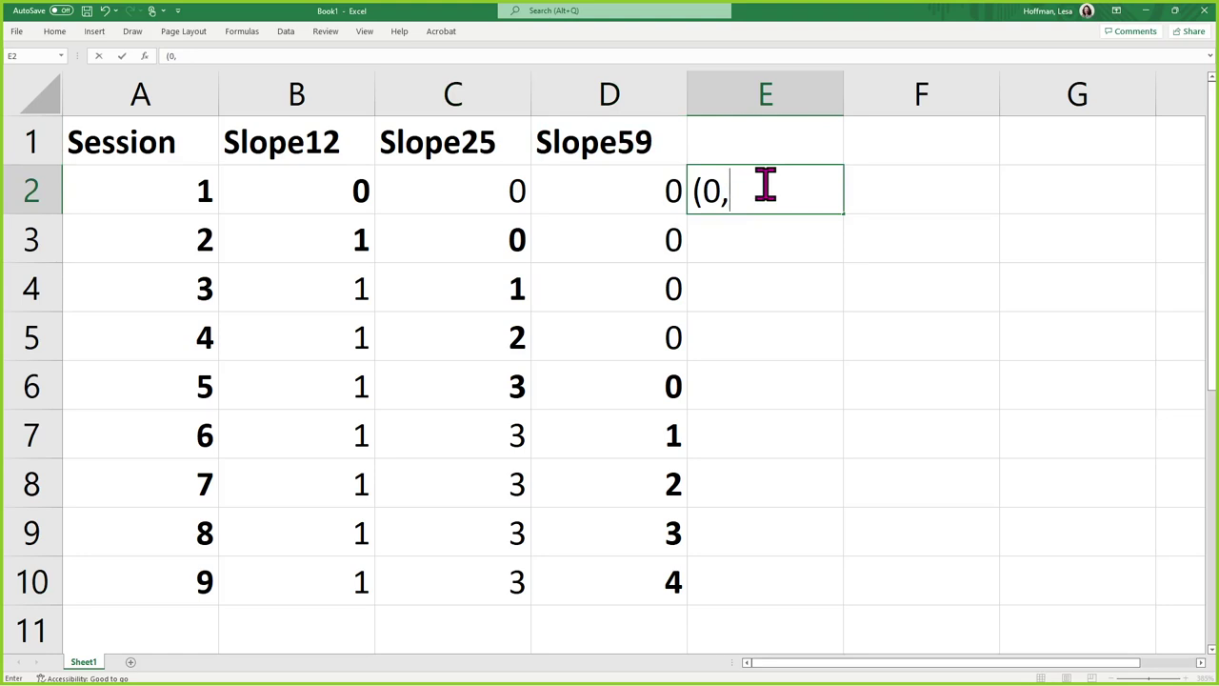
type("-1,1,0)")
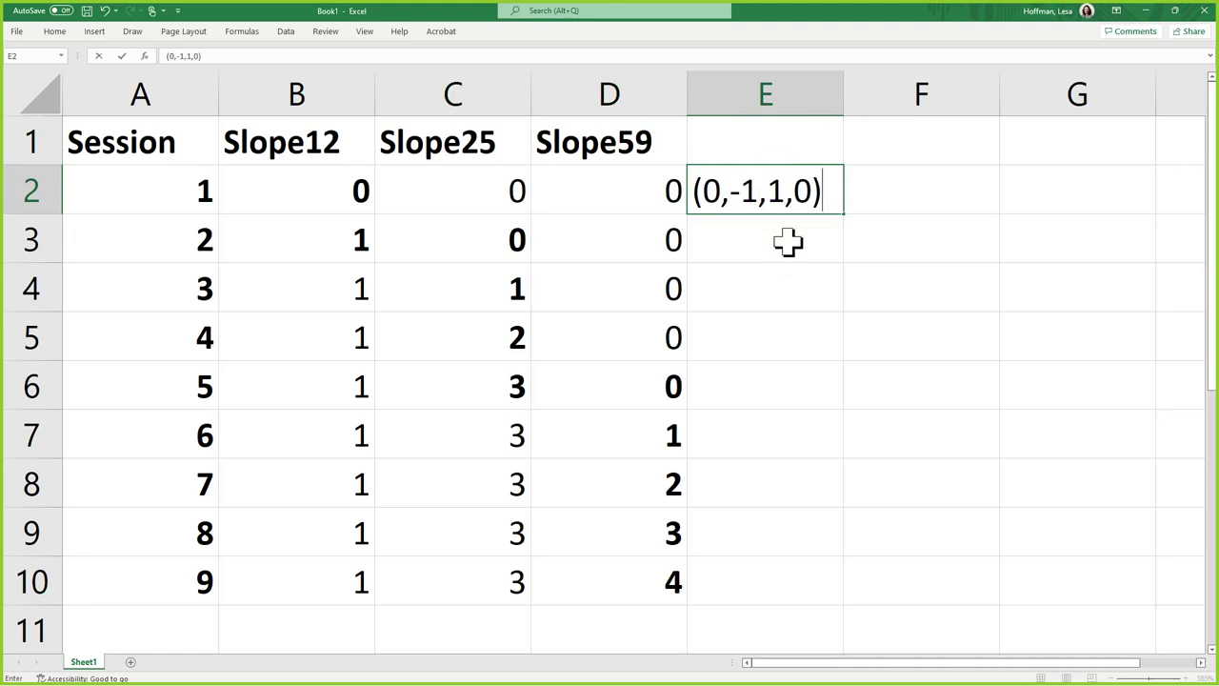
key("Return")
type("(0")
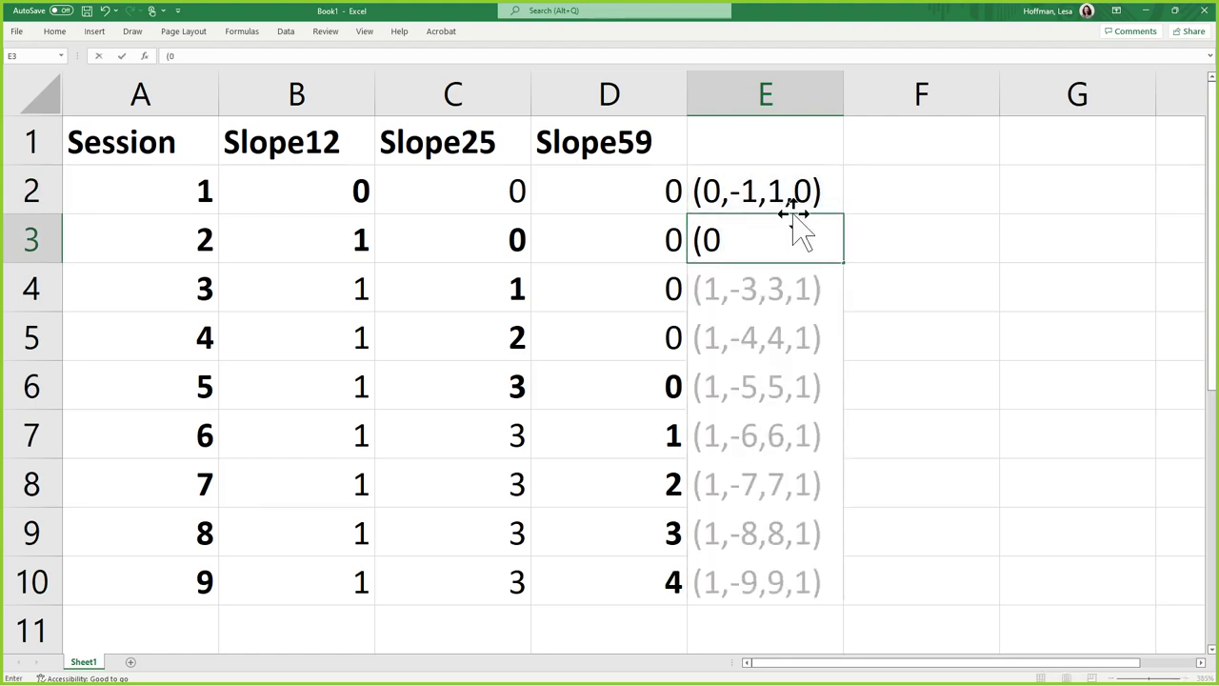
type(",0,")
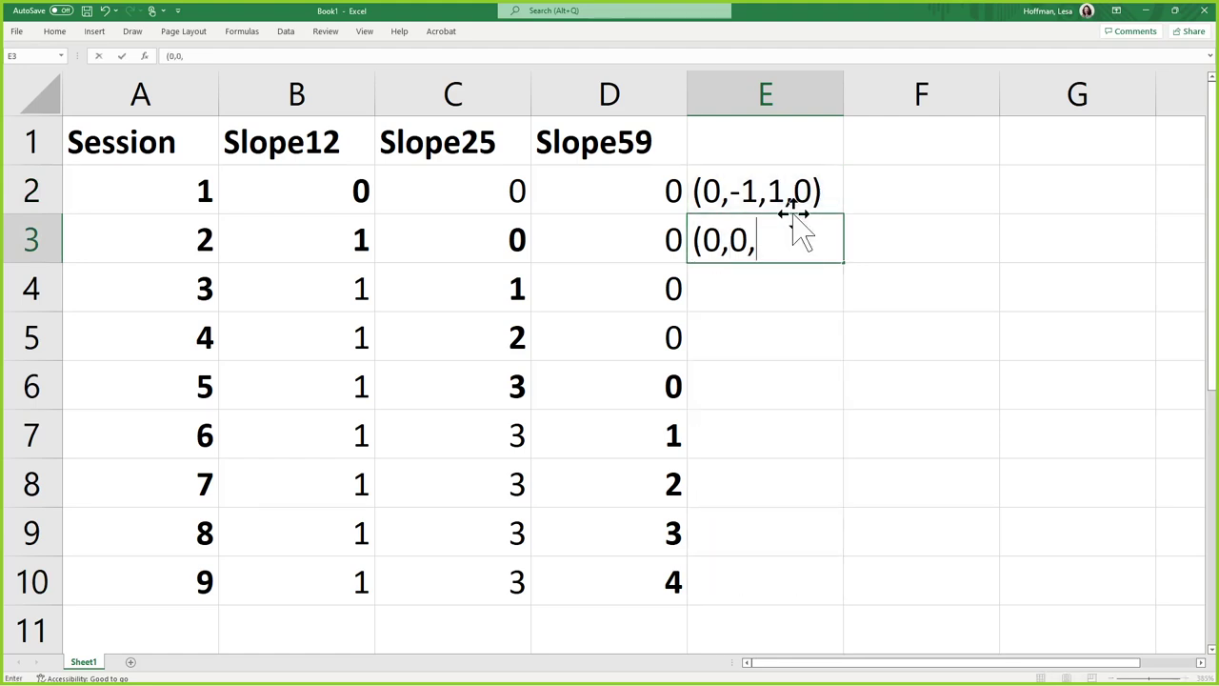
type("-1,1)")
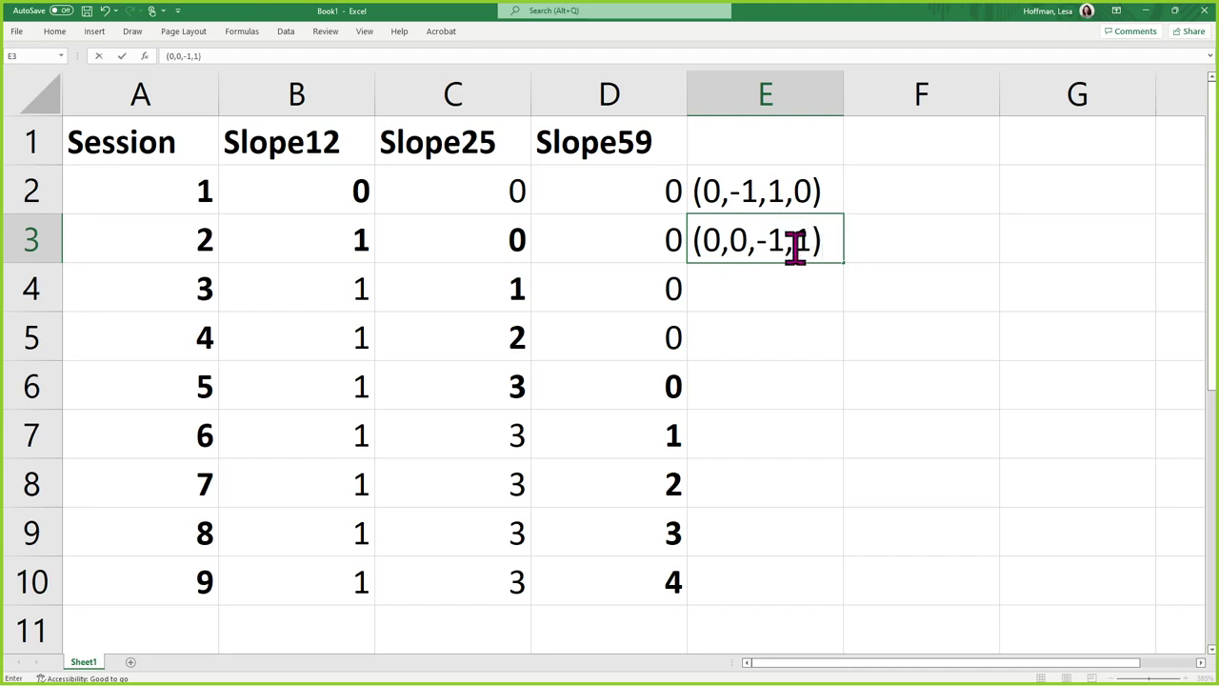
left_click(824, 341)
left_click(809, 208)
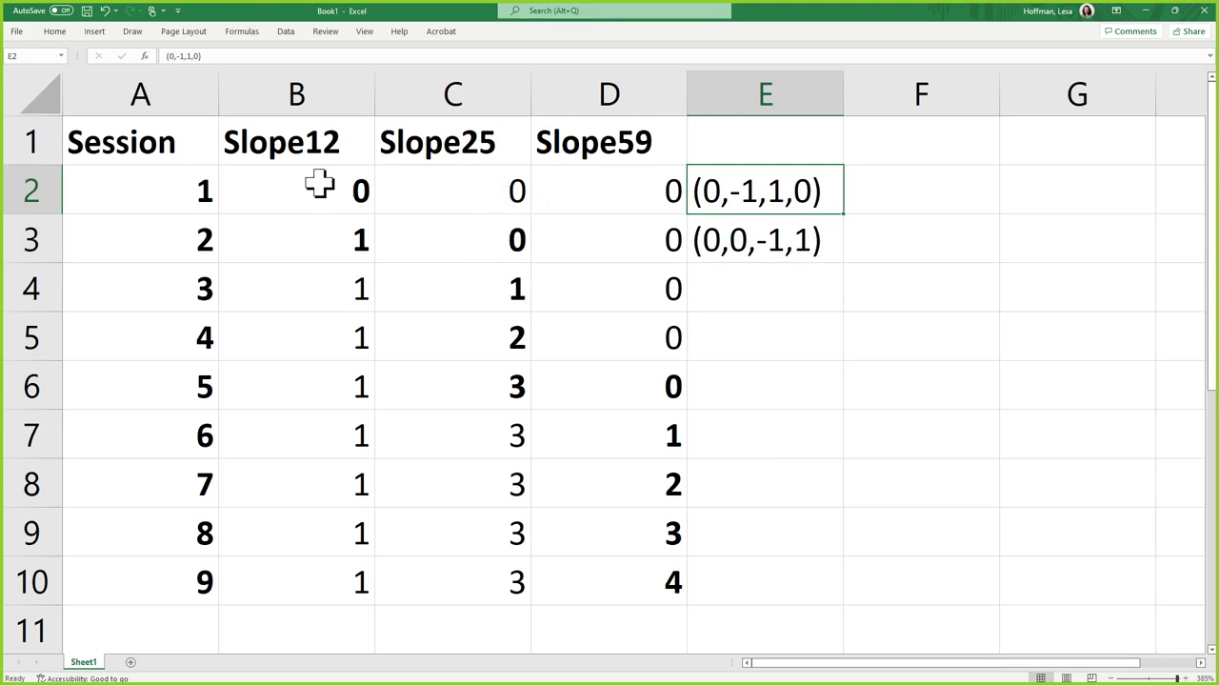
Step: Examine the active ranges of the Slope12, Slope25 and Slope59 columns against the slope-difference contrasts in E2 and E3
left_click_drag(319, 183, 327, 250)
left_click_drag(485, 291, 490, 409)
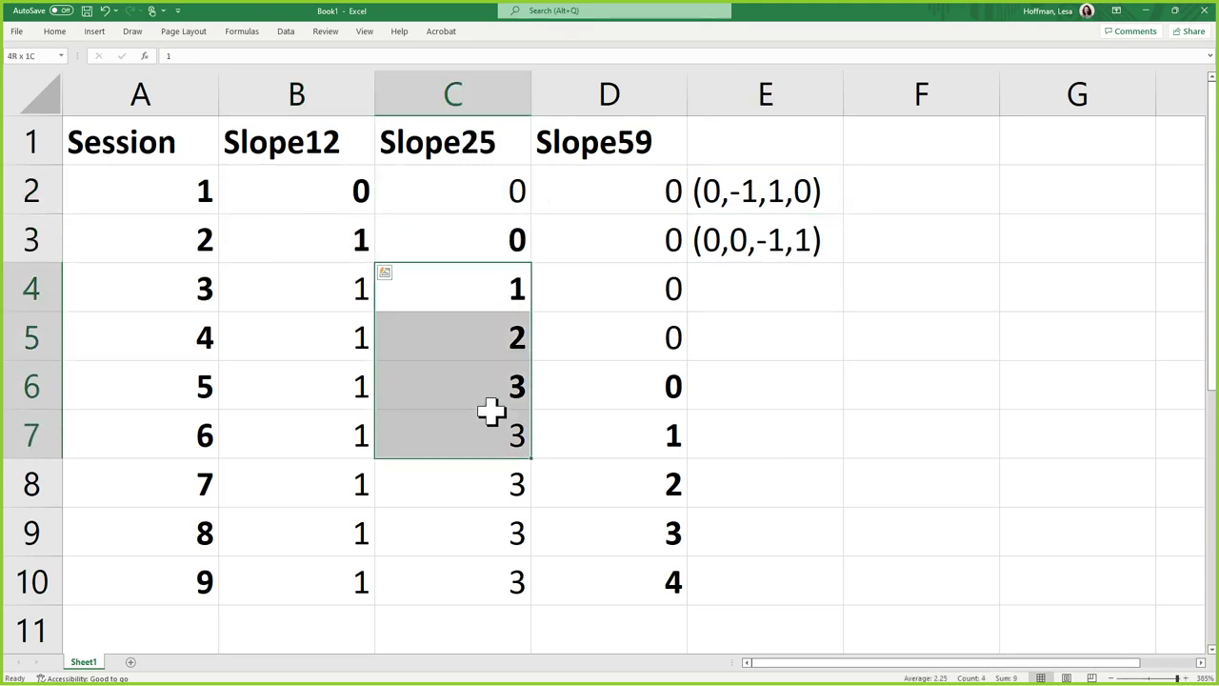
left_click(803, 241)
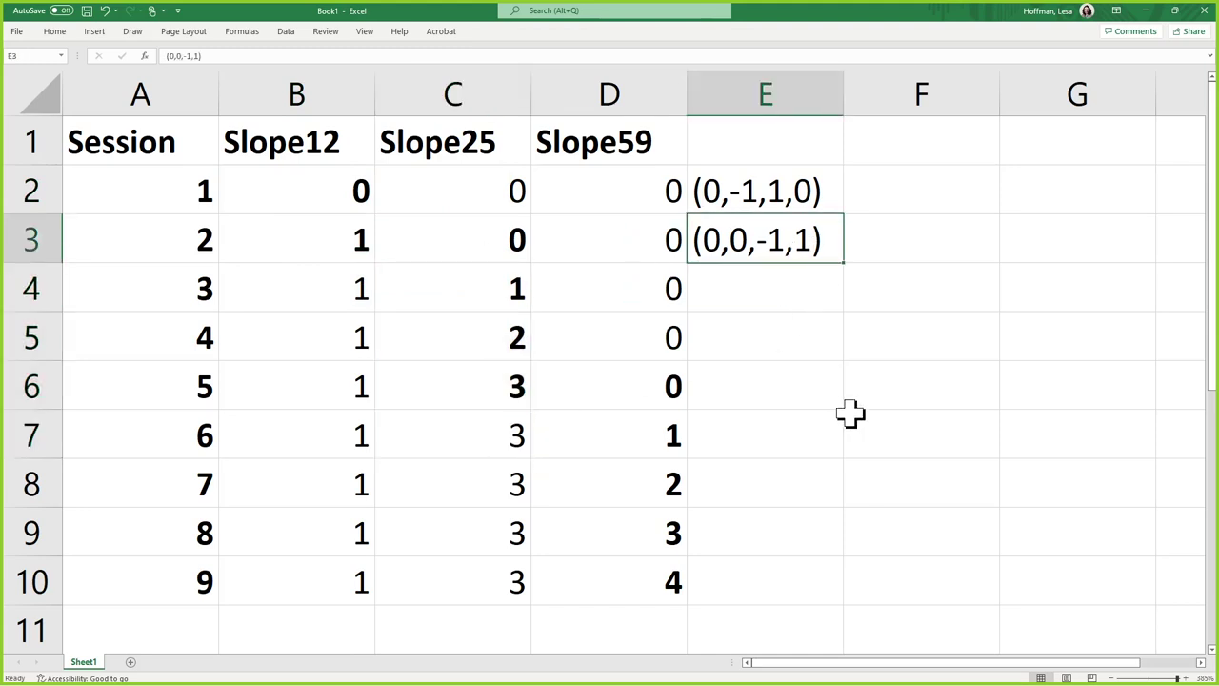
left_click_drag(482, 241, 493, 383)
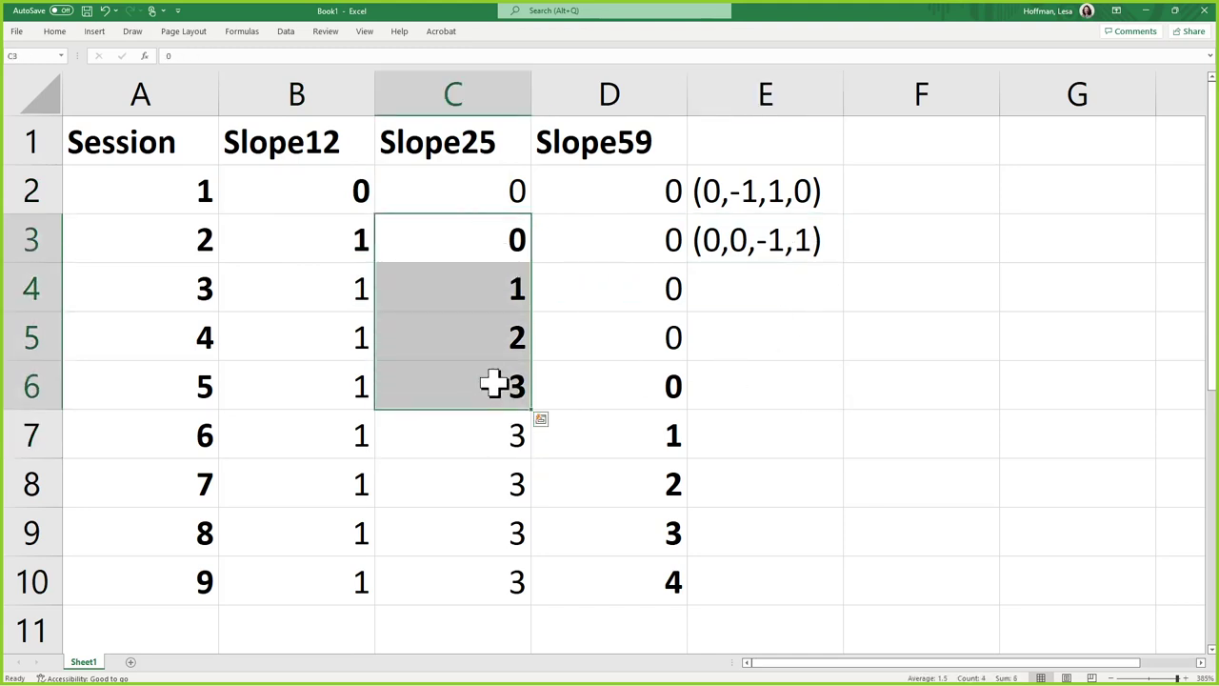
left_click_drag(617, 383, 614, 566)
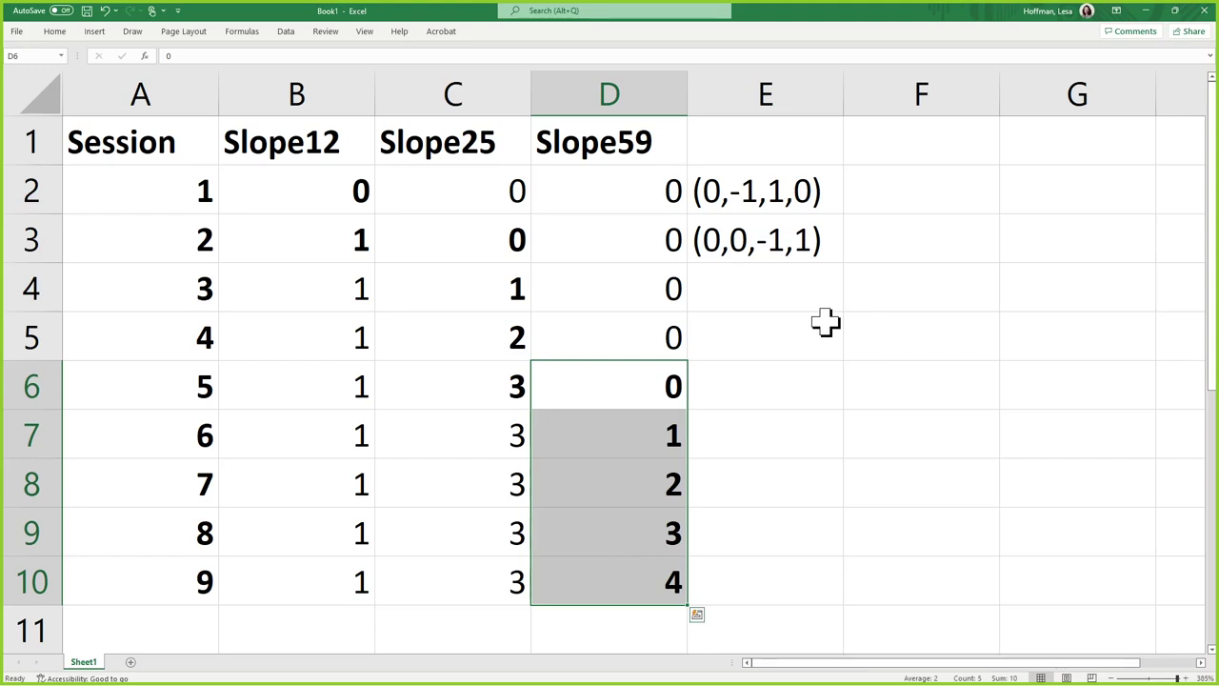
left_click(714, 193)
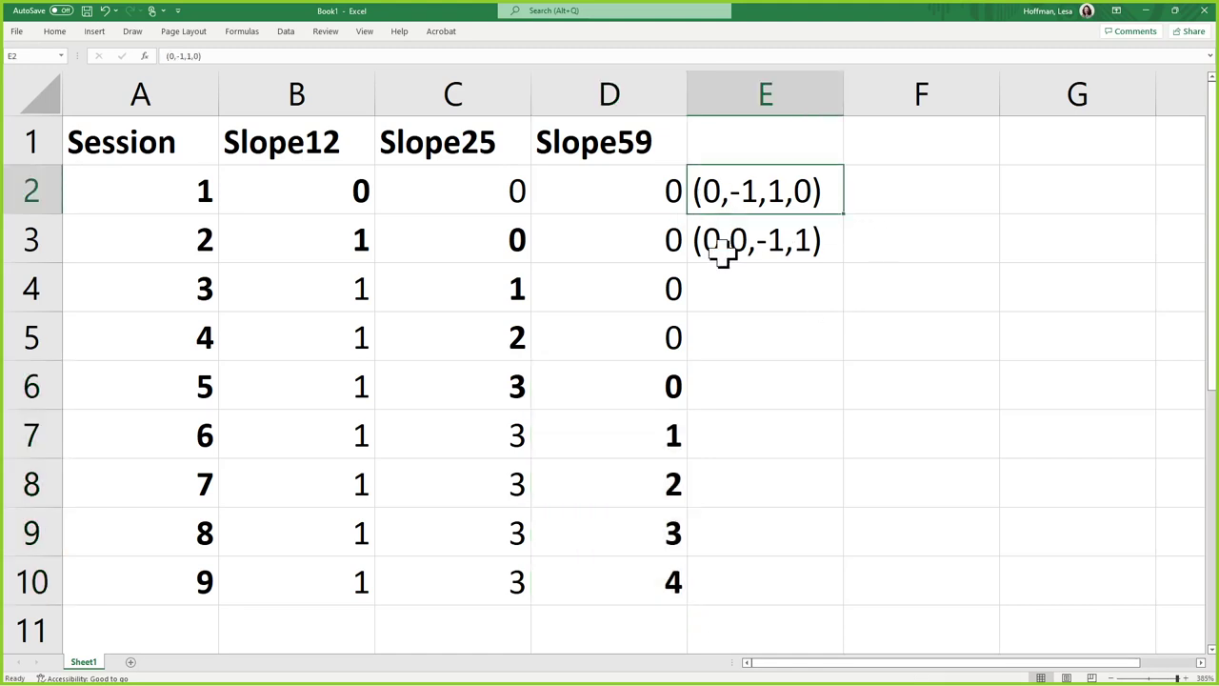
left_click(718, 246)
left_click_drag(704, 190, 742, 231)
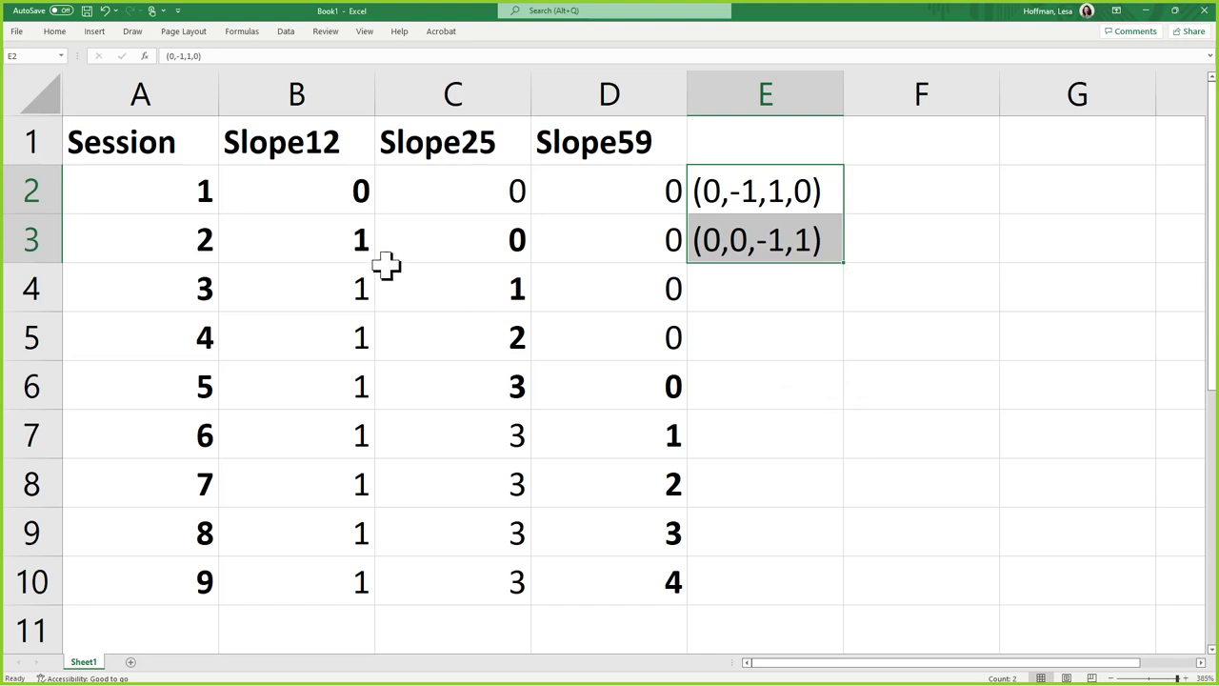
Step: Enter the contrast (0,-1,0,1) for the difference between Slope12 and Slope59 in cell E4
left_click_drag(338, 186, 340, 218)
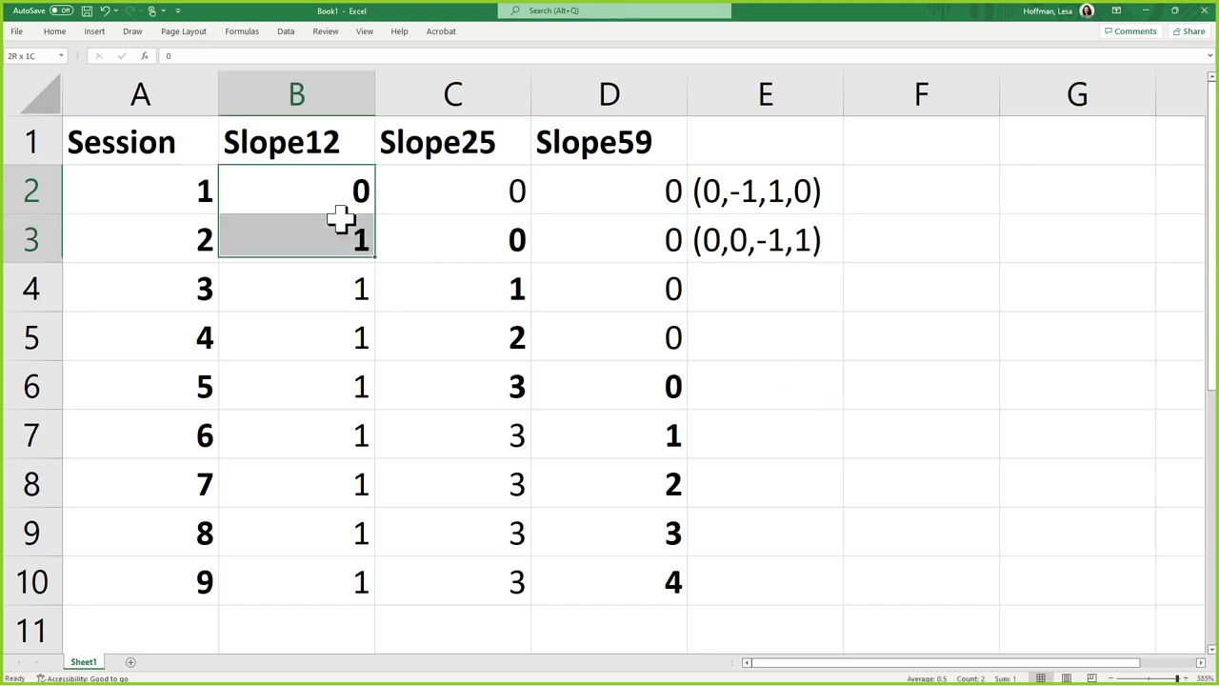
left_click_drag(637, 377, 666, 576, "ctrl")
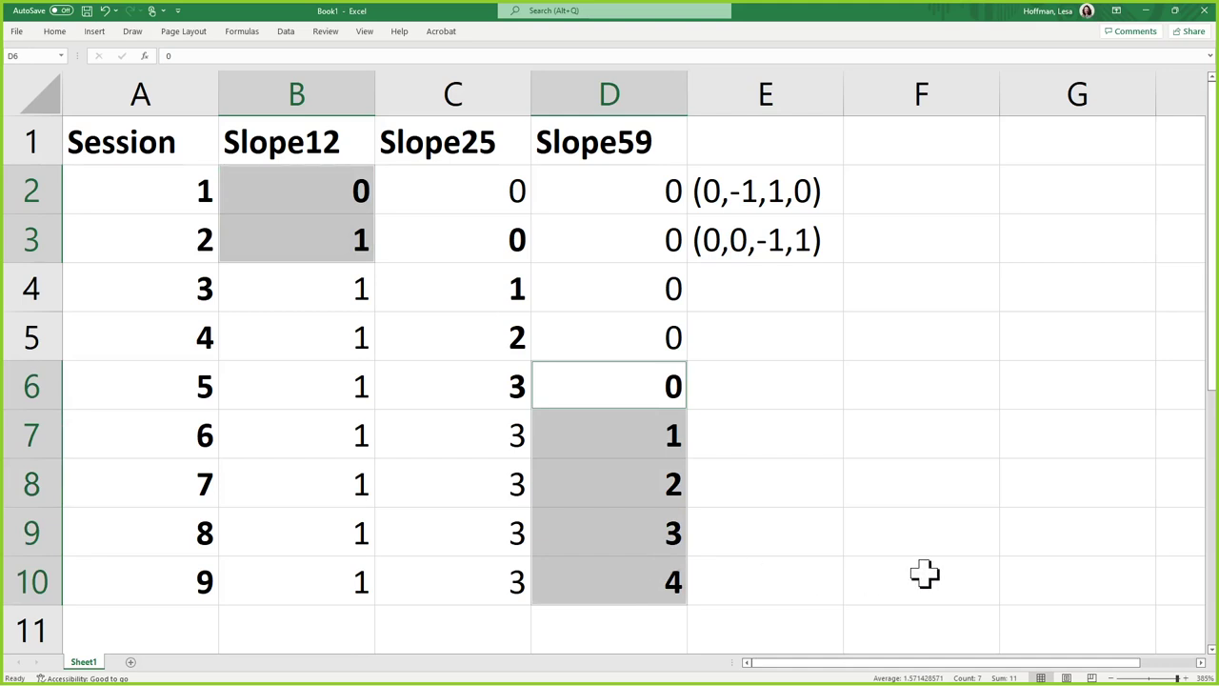
left_click(747, 291)
type("(0,")
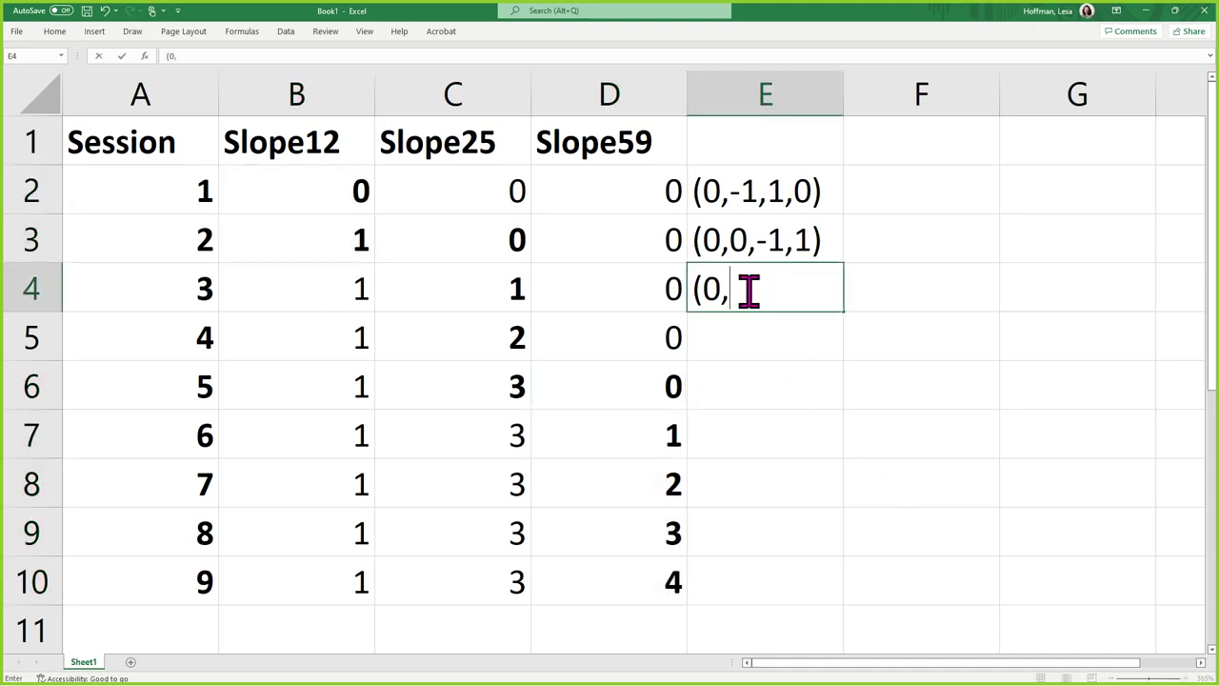
type("-1,0,1)")
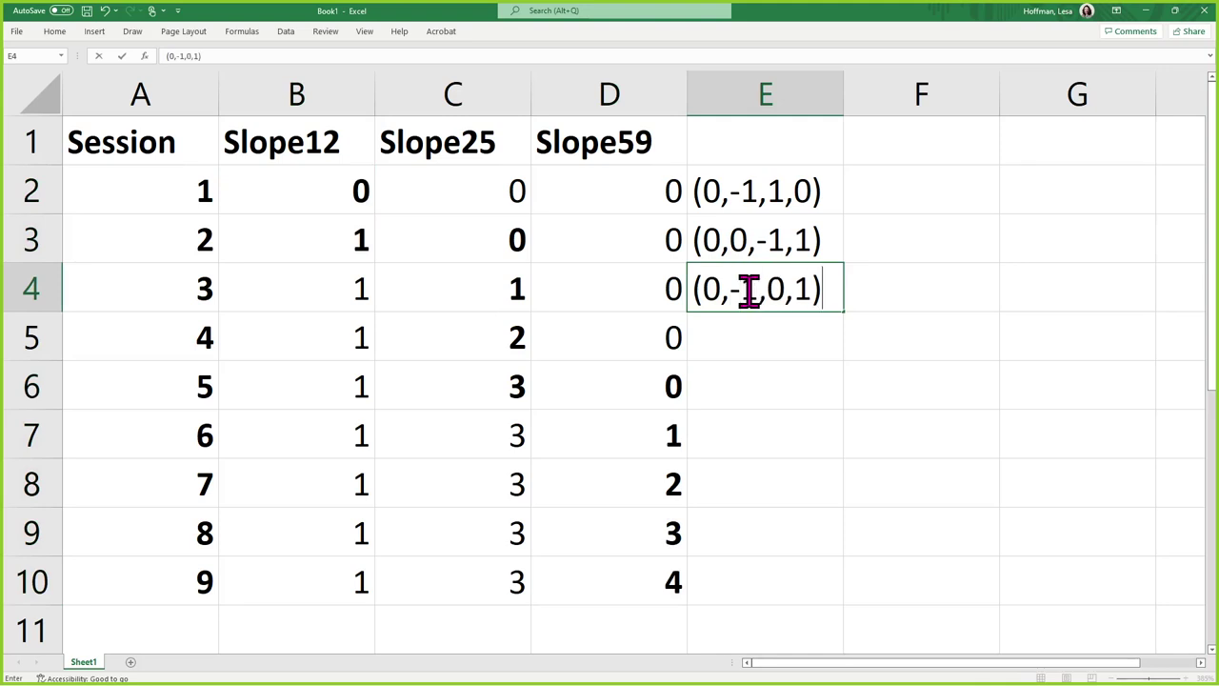
left_click(890, 464)
Step: Enter the contrast (0,-.5,-.5,1) in cell E5 and widen column E to fit it
scroll(891, 464, "up", 1)
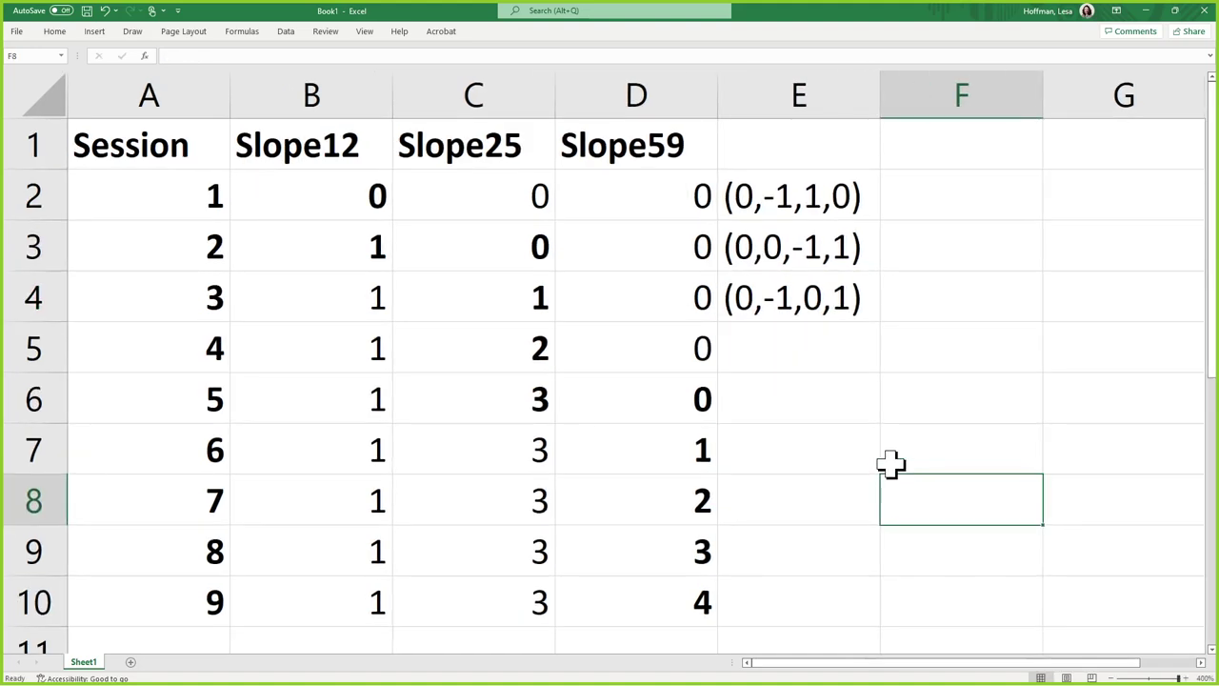
left_click(821, 341)
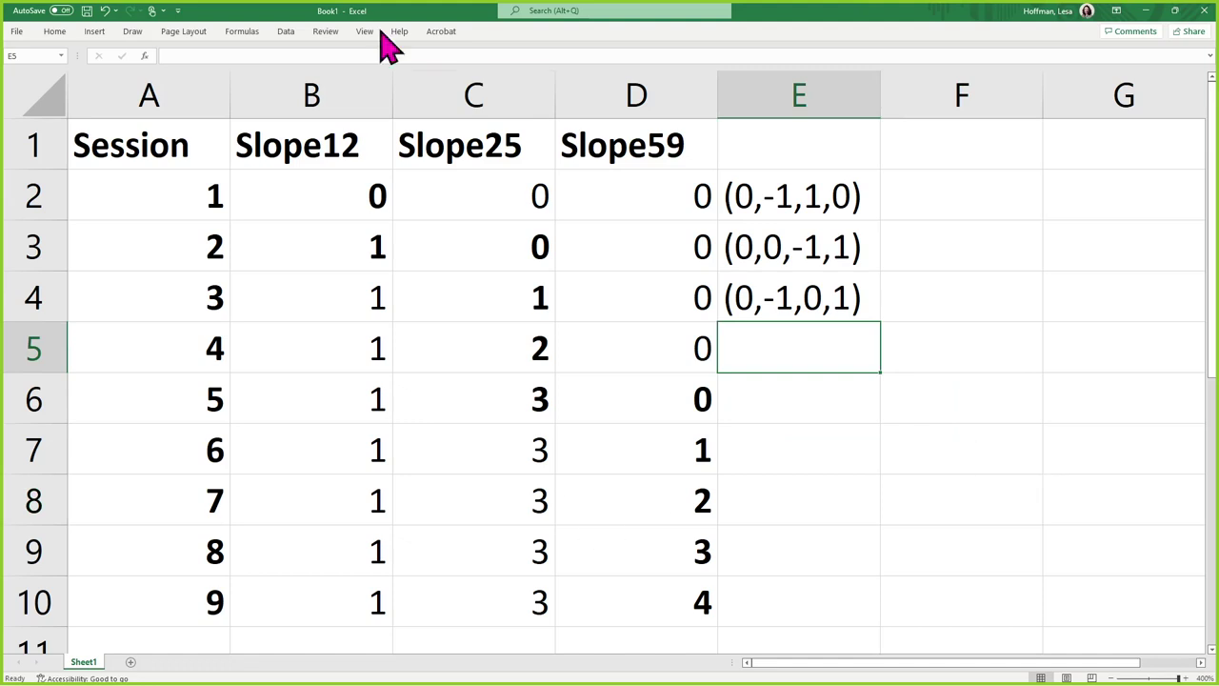
left_click_drag(340, 199, 484, 400)
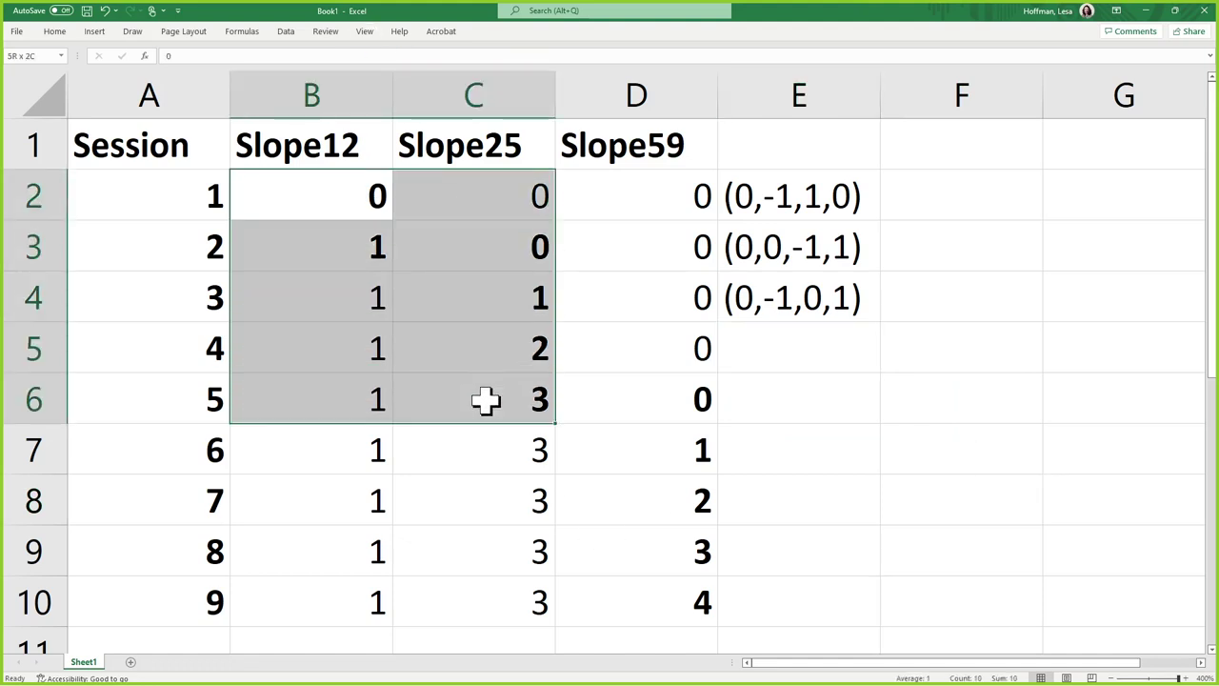
left_click_drag(680, 394, 681, 590)
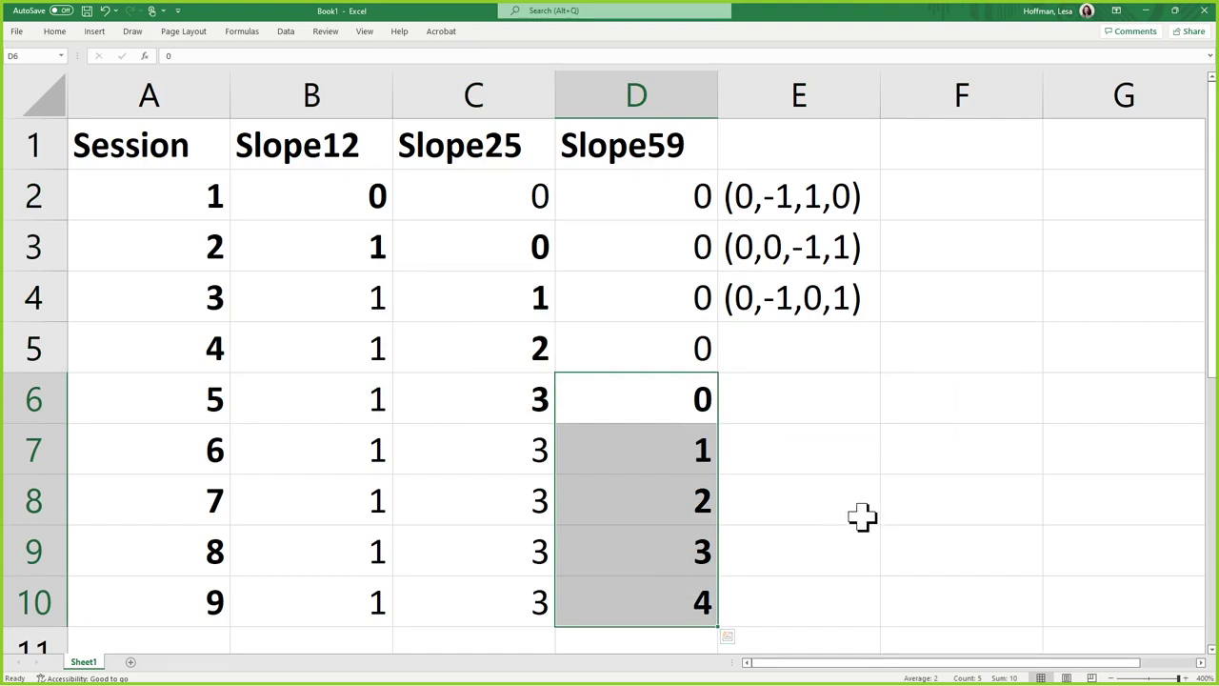
left_click(781, 347)
type("(")
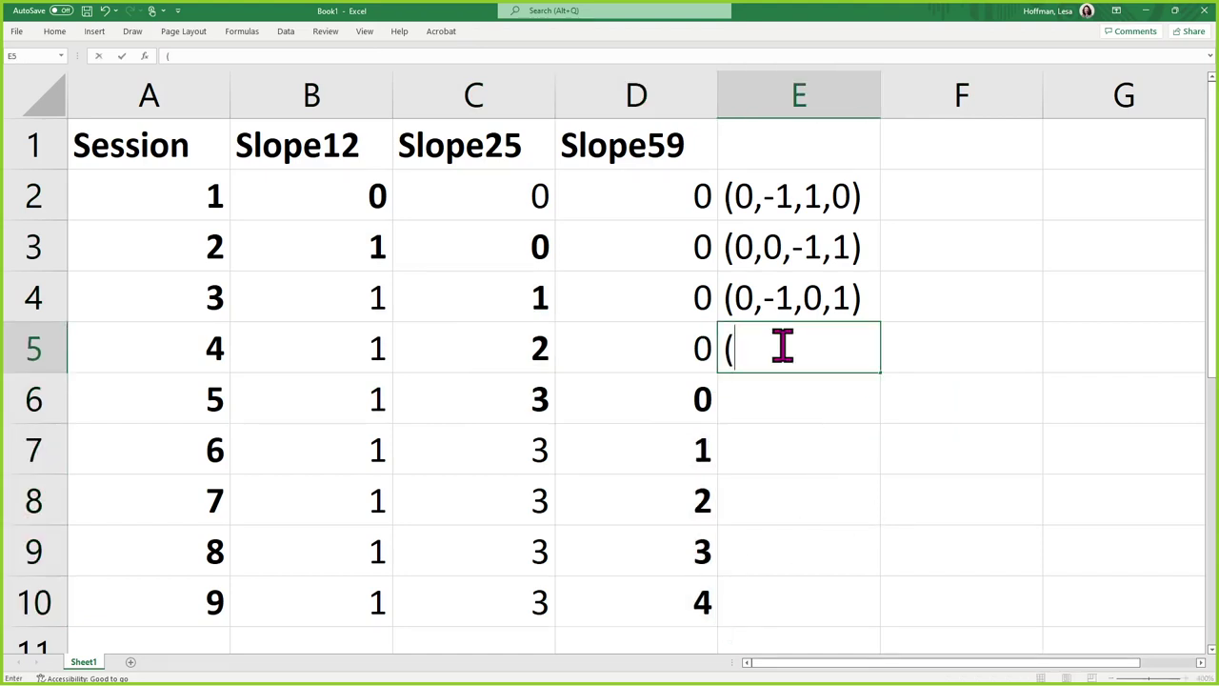
type("0,-.5,.")
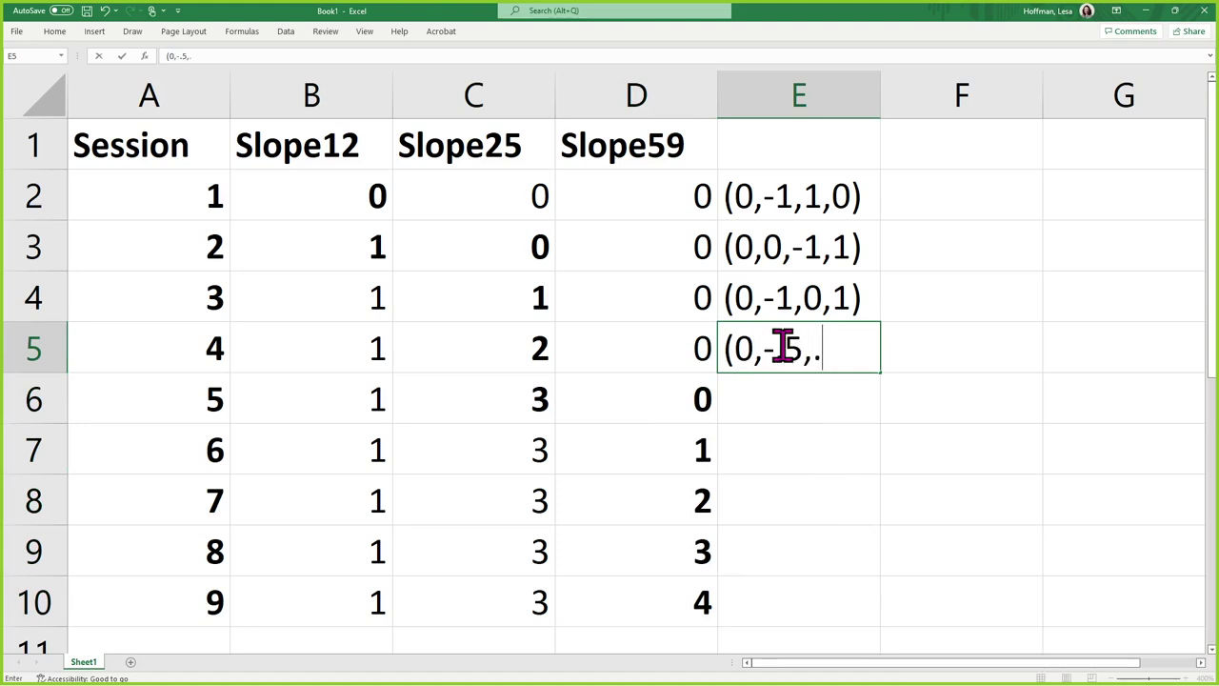
type("5,1")
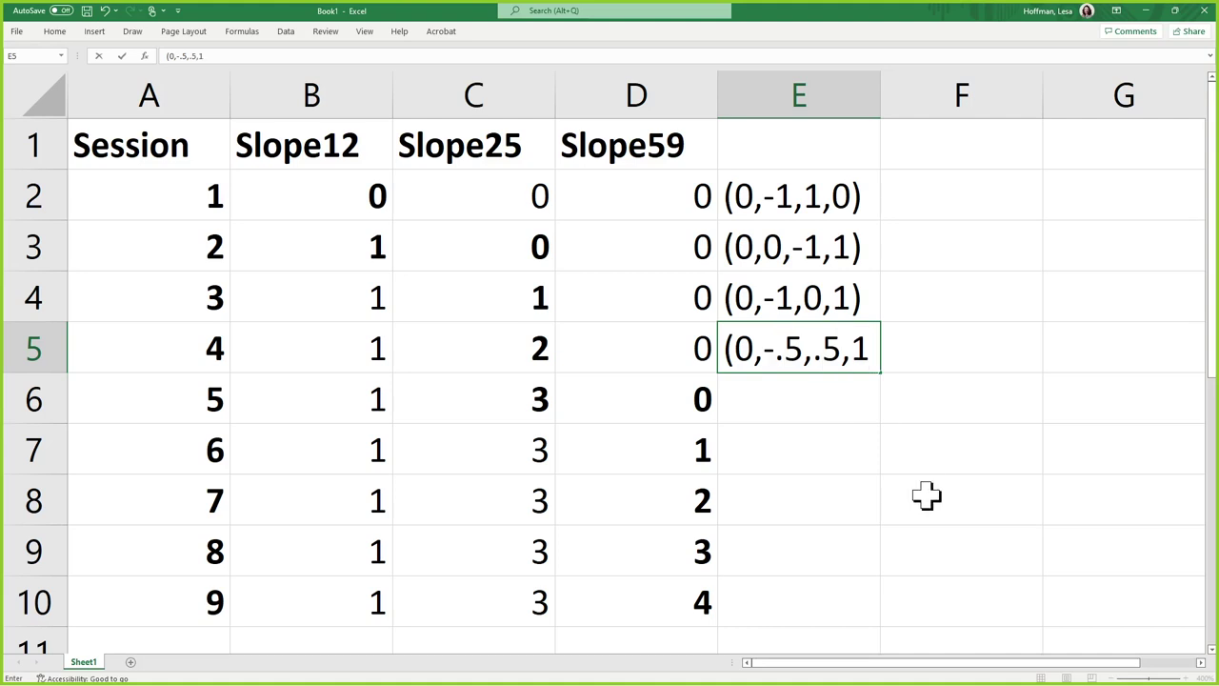
left_click(814, 349)
type("-")
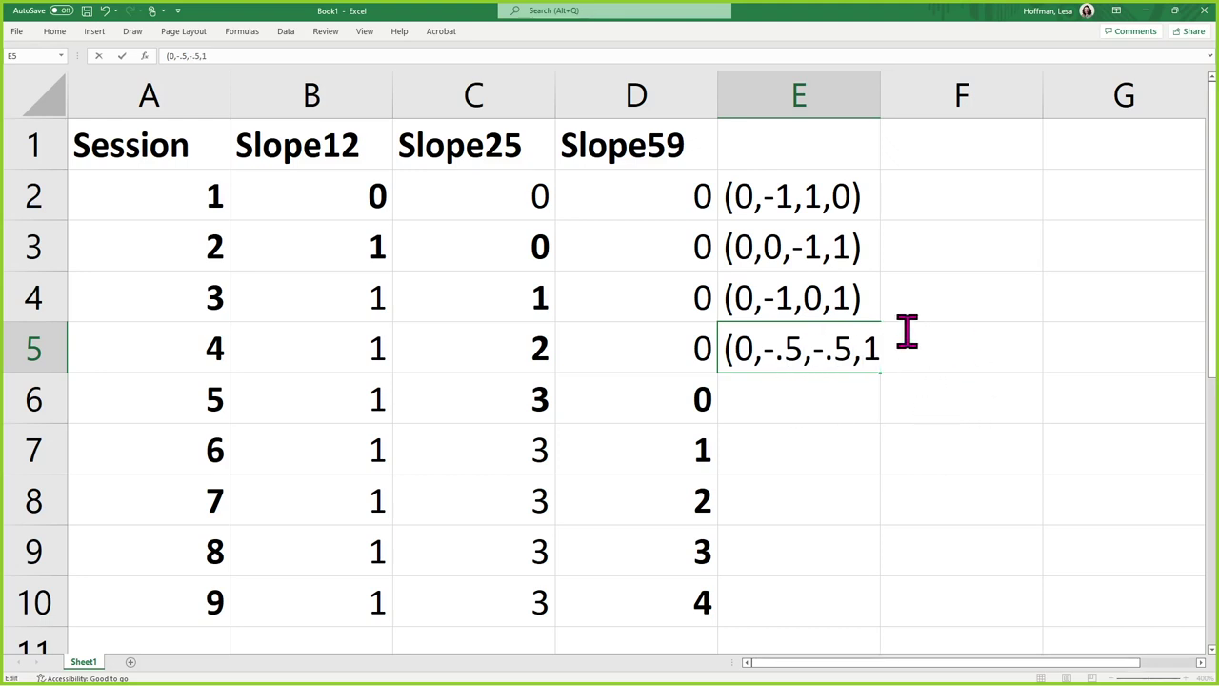
key("End")
type(")")
key("Return")
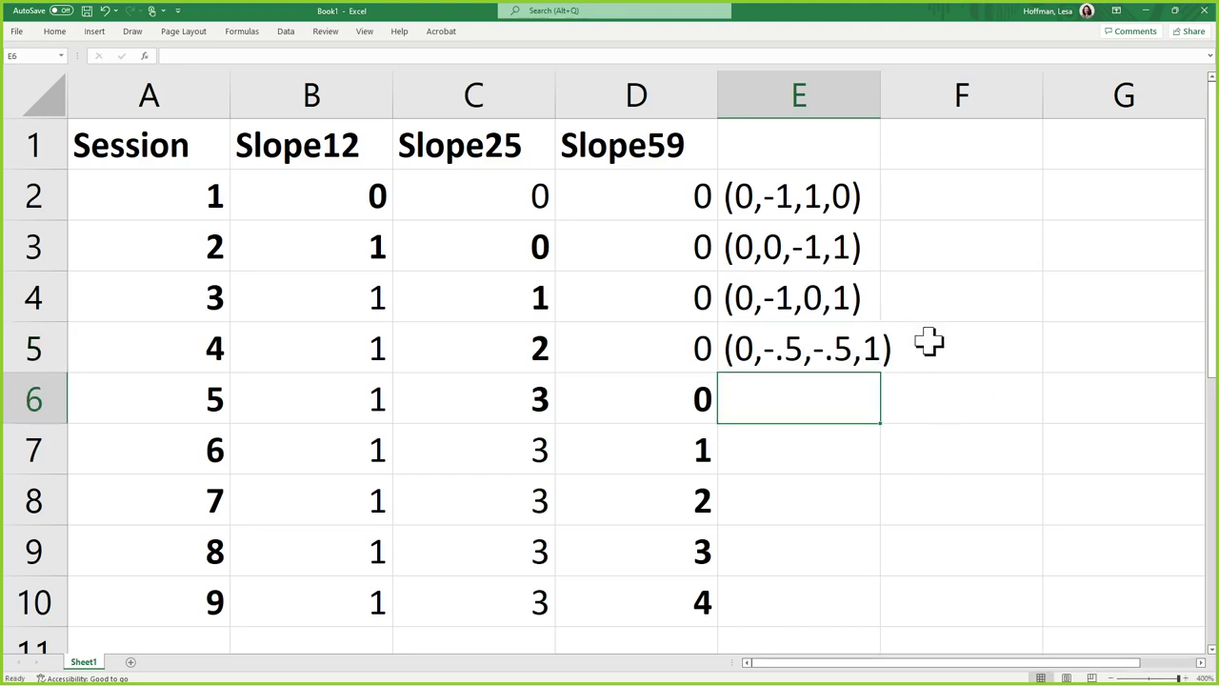
left_click_drag(880, 96, 921, 98)
Step: Try -.33, -1/2 and -1/3 as the Slope12 weight of the contrast in E5, and restore it to -.5
left_click_drag(338, 198, 470, 400)
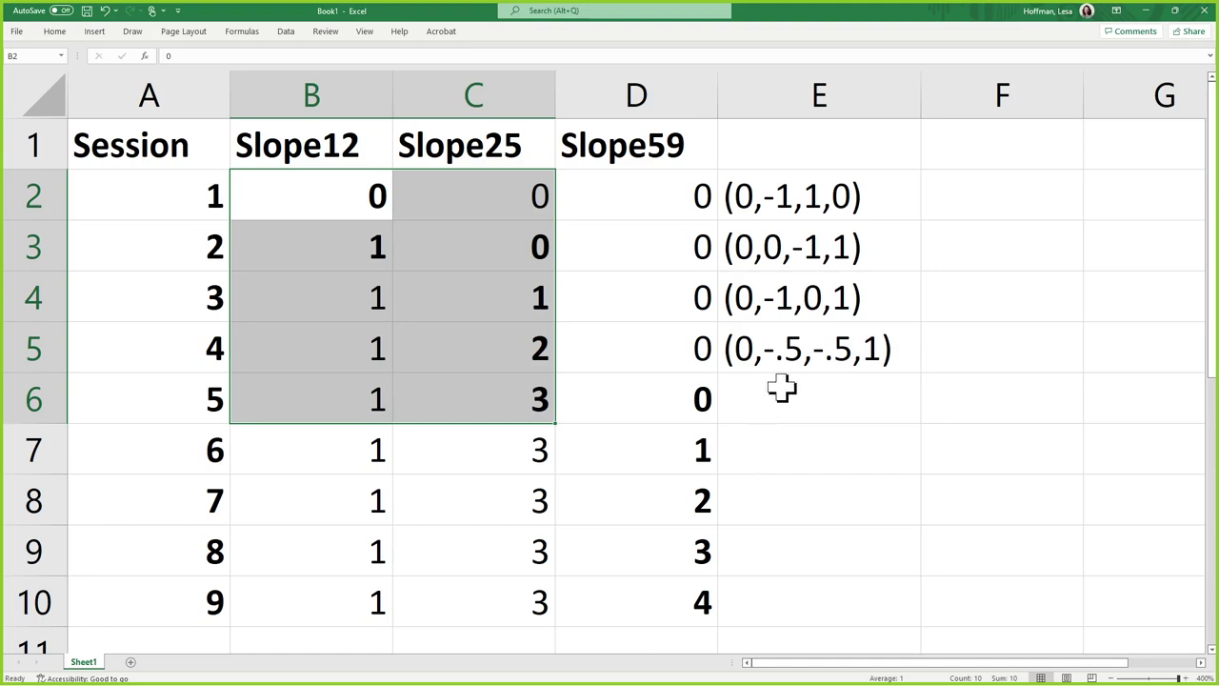
left_click(799, 349)
double_click(798, 348)
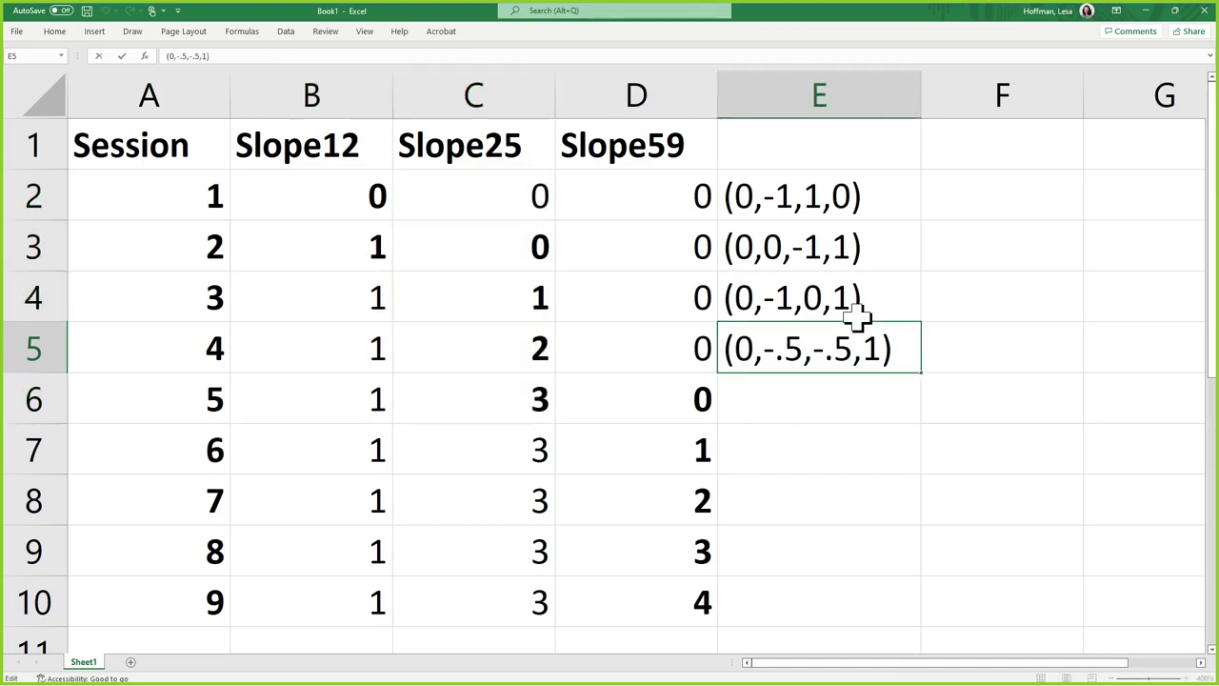
key("BackSpace")
type("33")
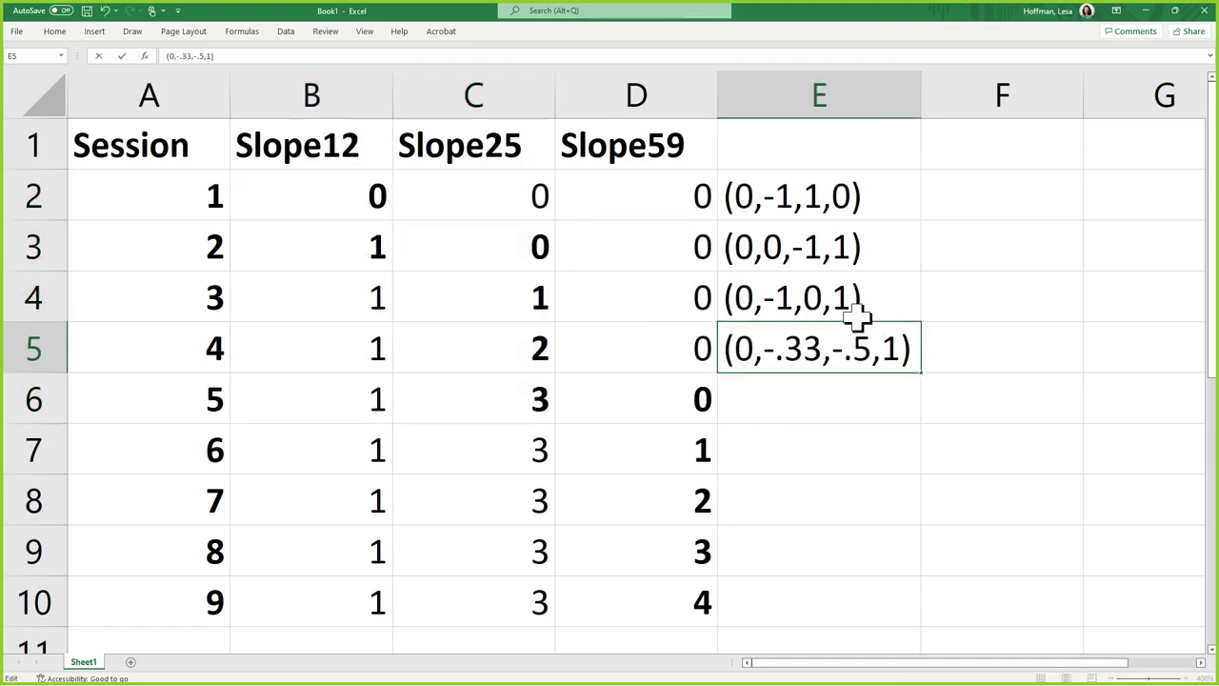
key("BackSpace")
key("BackSpace")
key("BackSpace")
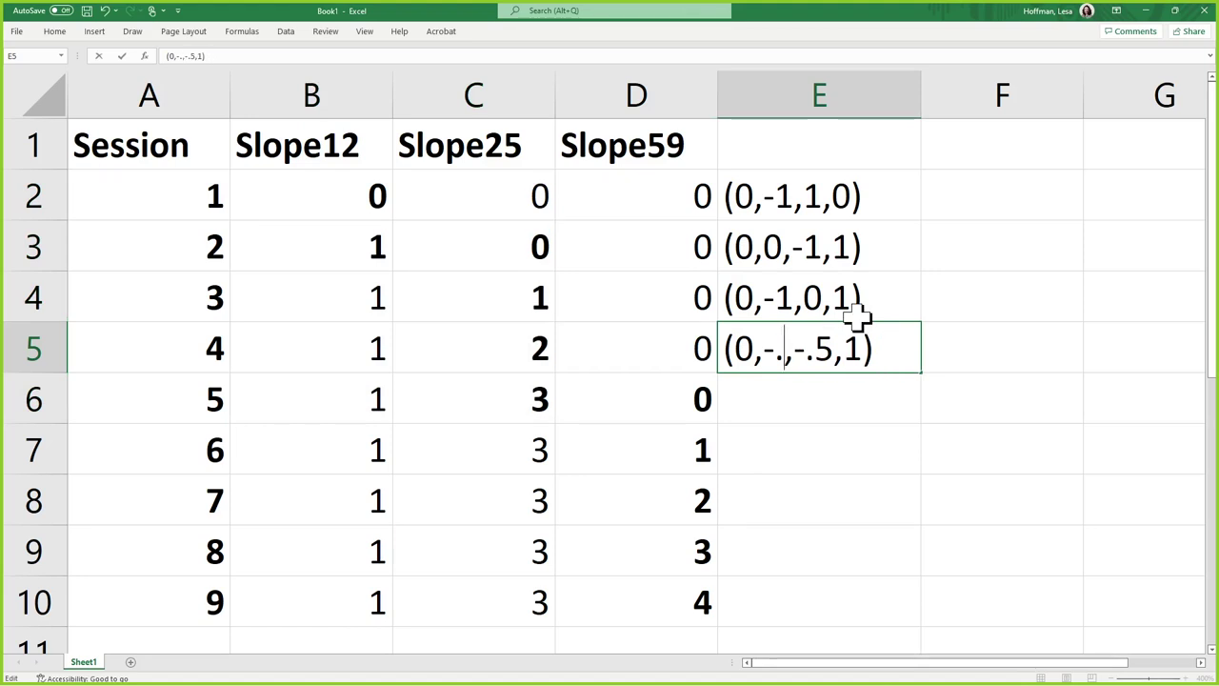
type("1/2")
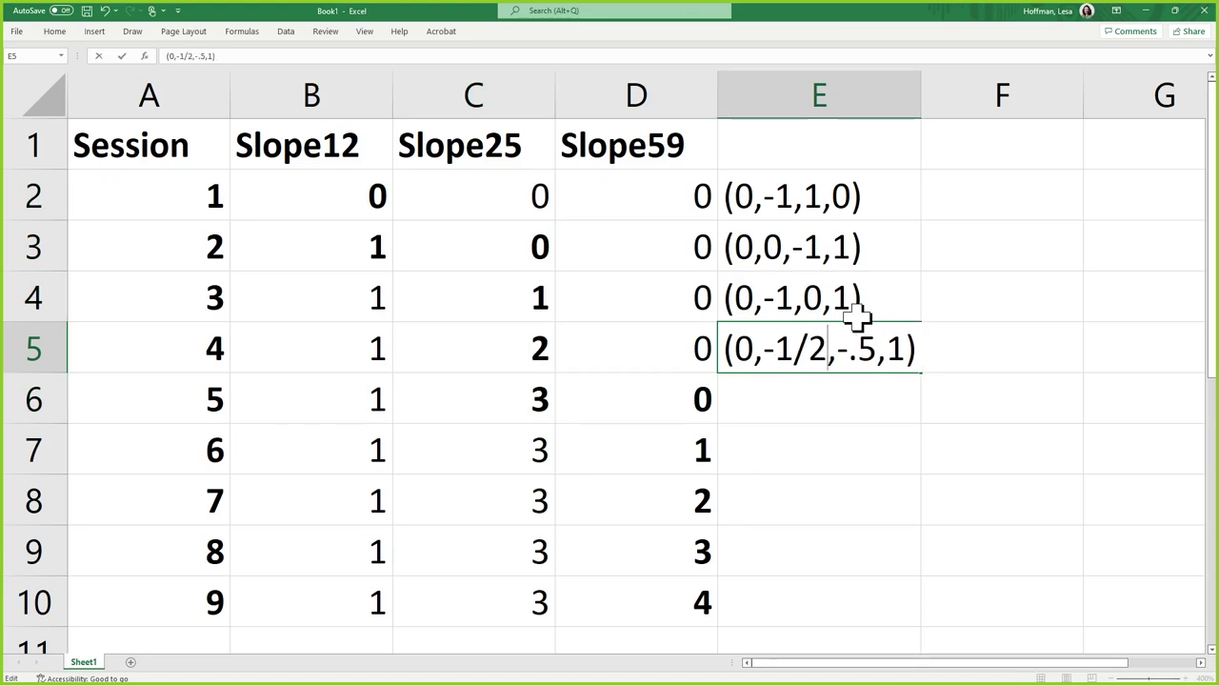
key("BackSpace")
type("3")
key("BackSpace")
key("BackSpace")
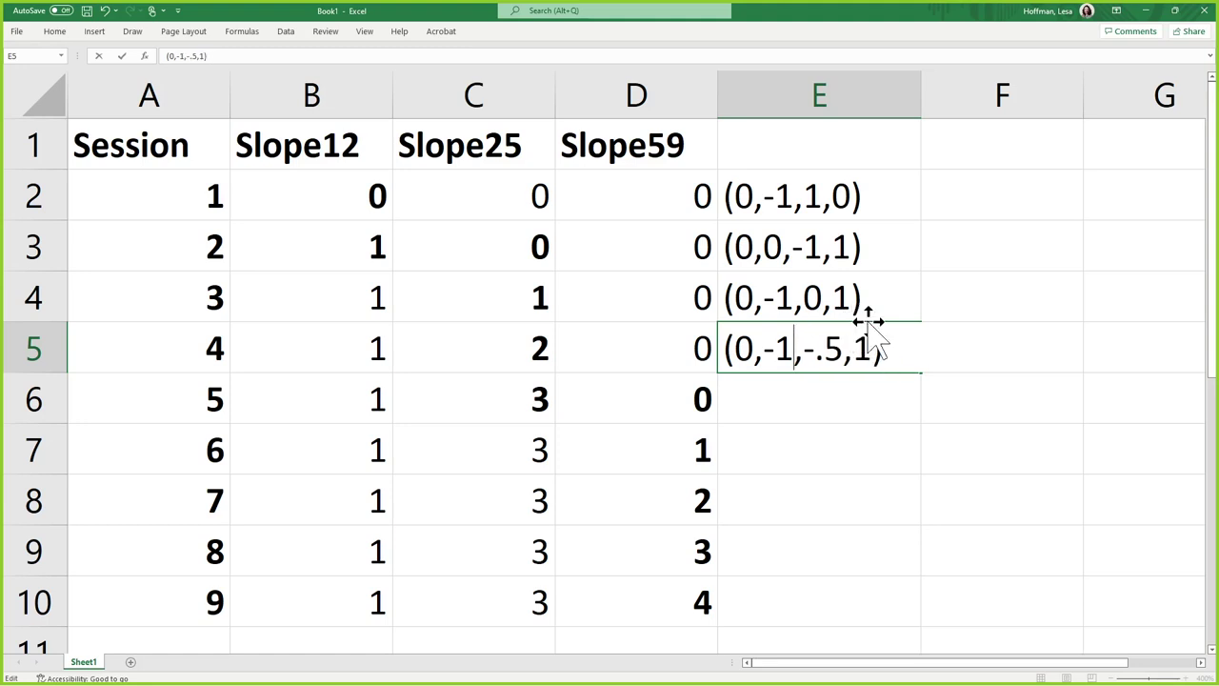
key("BackSpace")
type(".5")
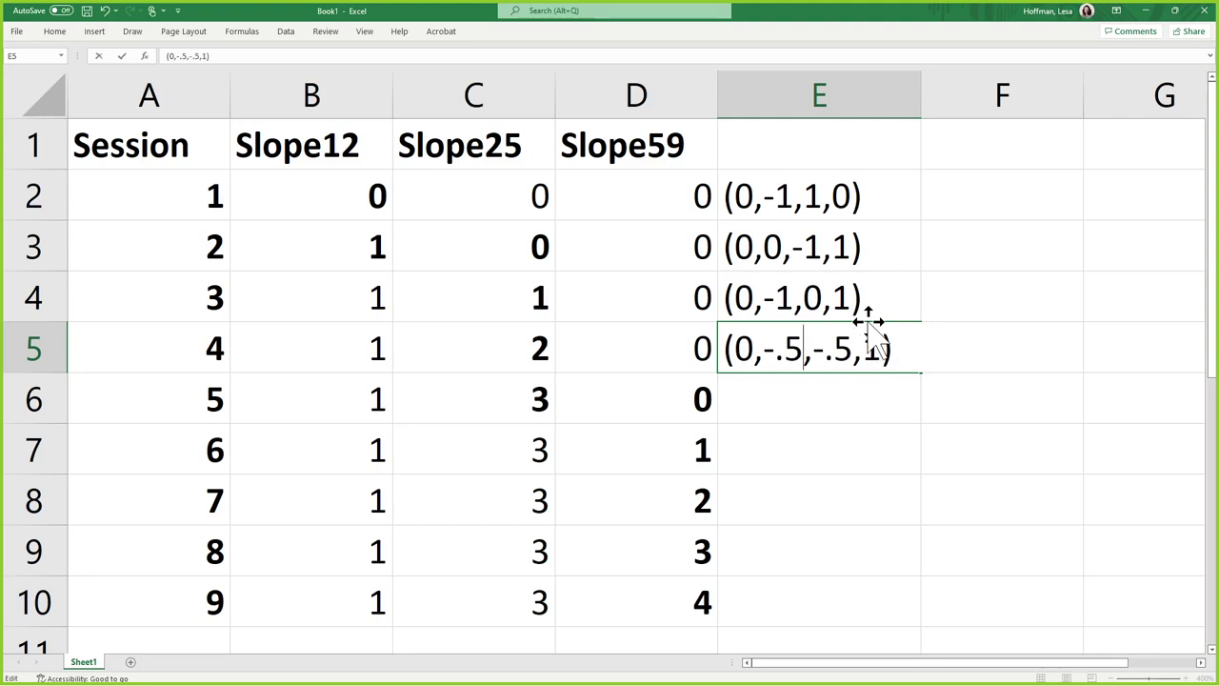
left_click(900, 500)
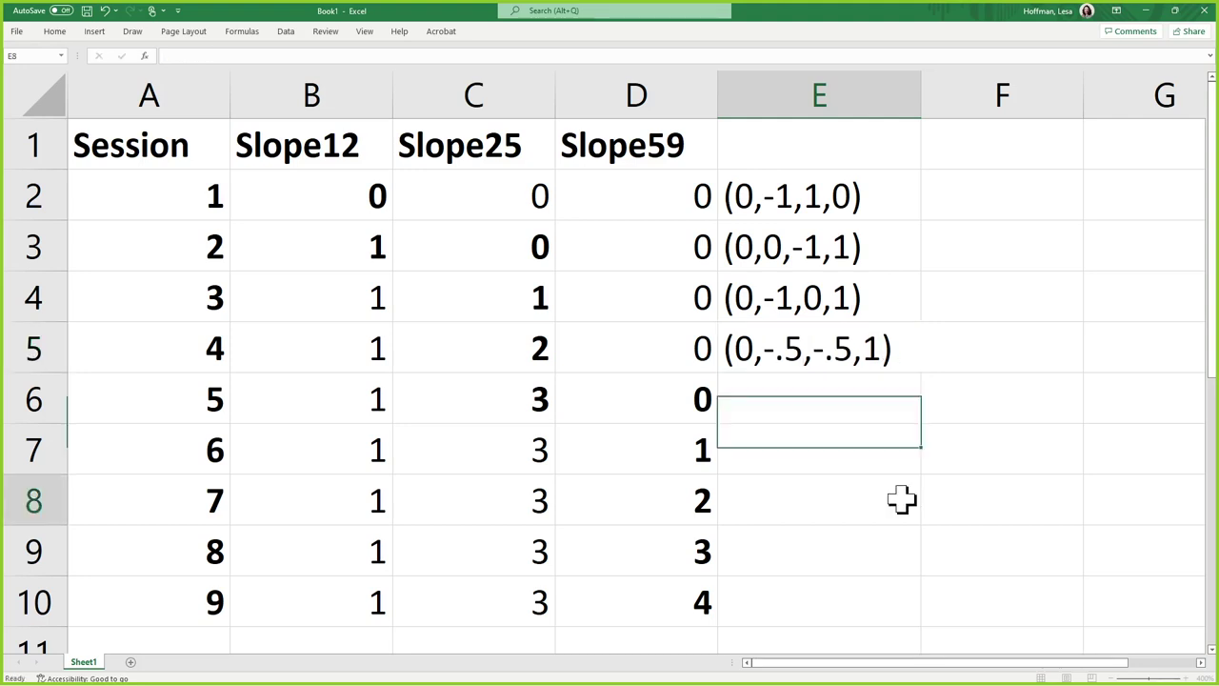
Step: Clear all slope values in cells B2 to D10, keeping the headers and the contrasts in column E
left_click(350, 193)
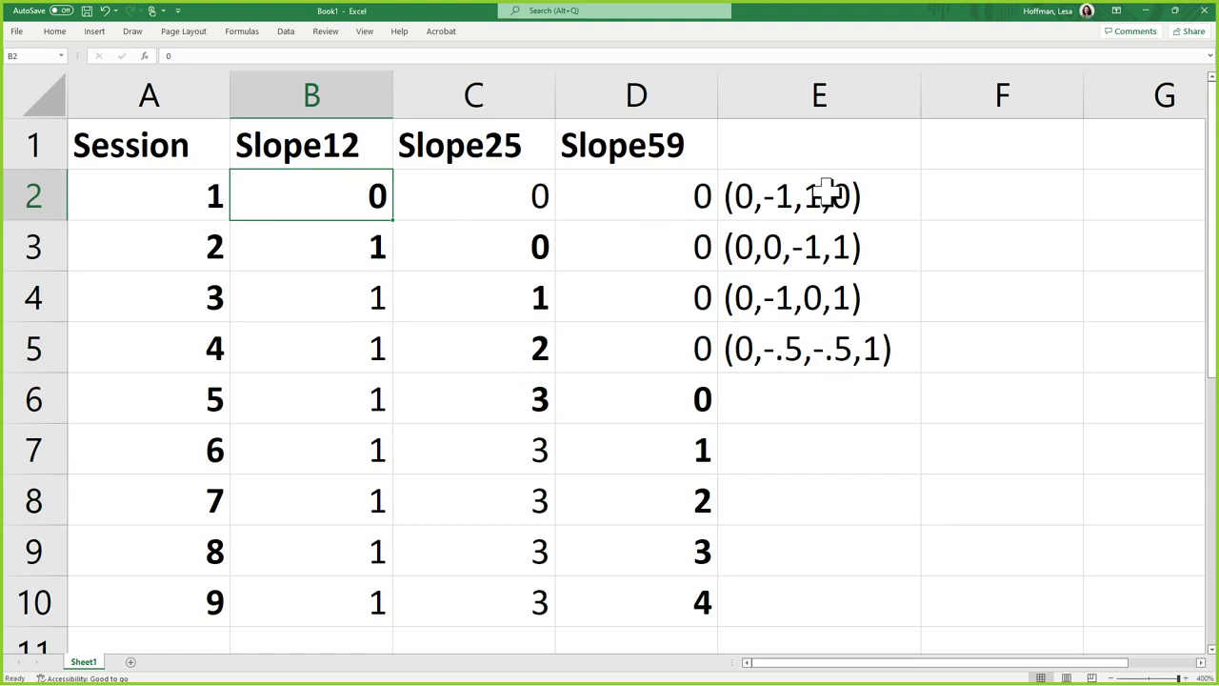
left_click_drag(830, 194, 851, 346)
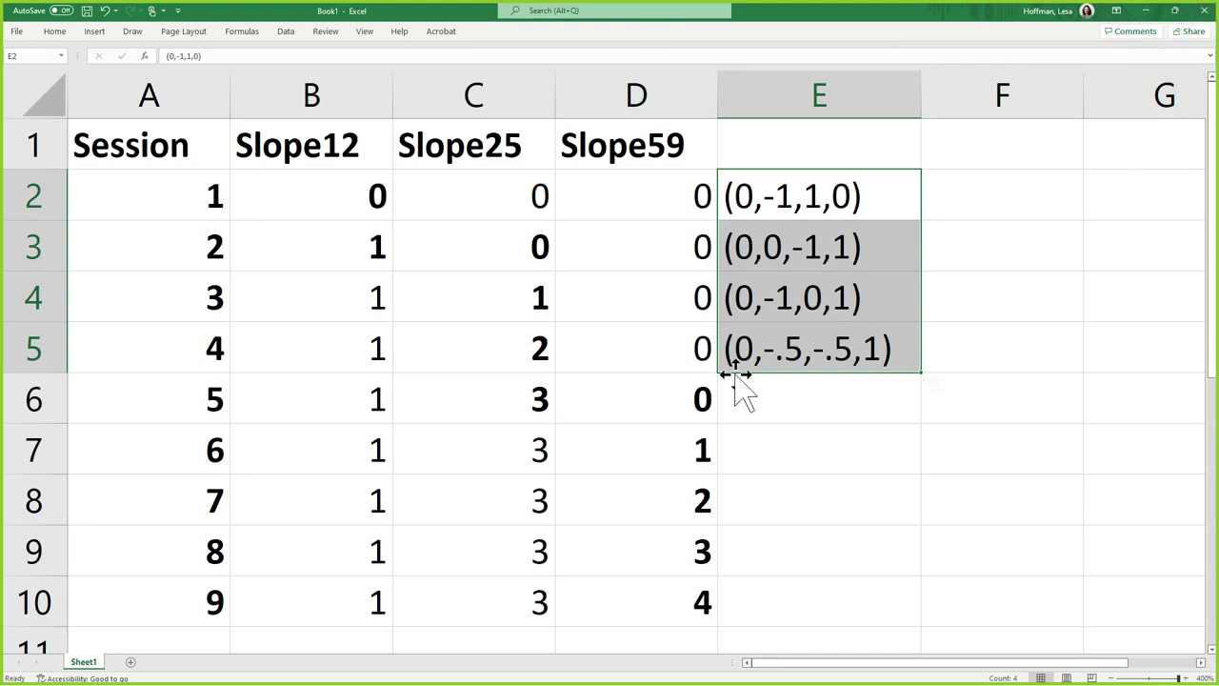
left_click_drag(362, 204, 659, 596)
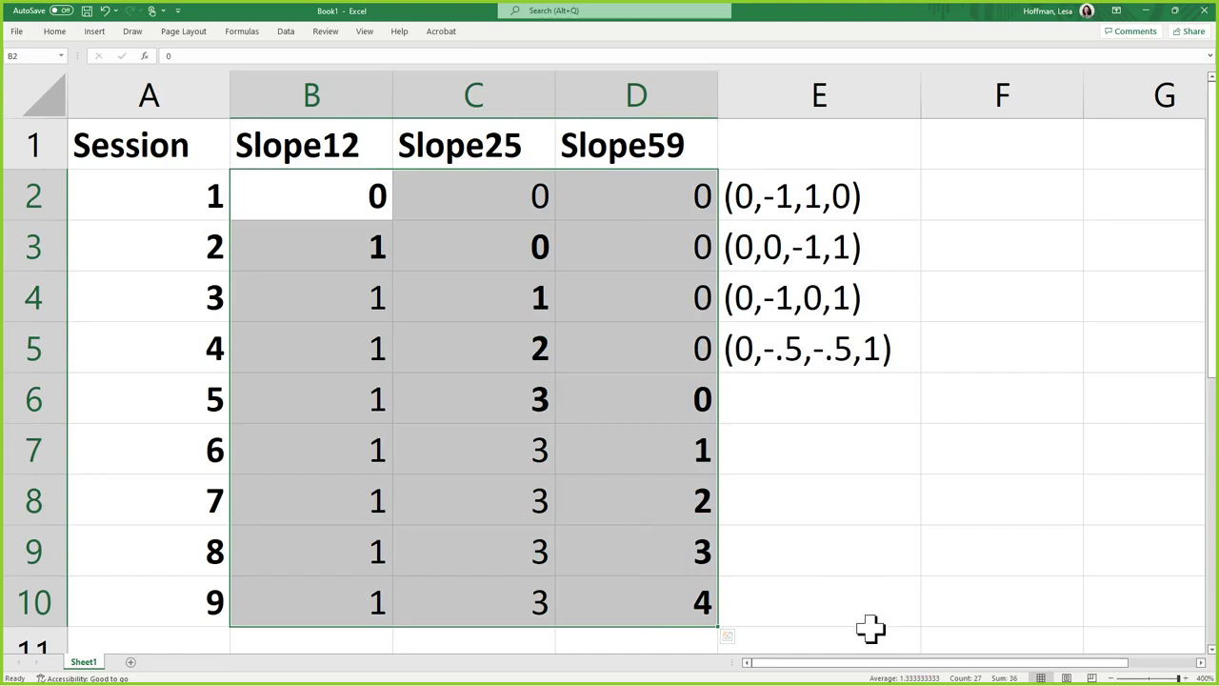
key("Delete")
Step: Enter 0 for Slope12, Slope25 and Slope59 at session 5, cells B6 to D6
left_click(373, 402)
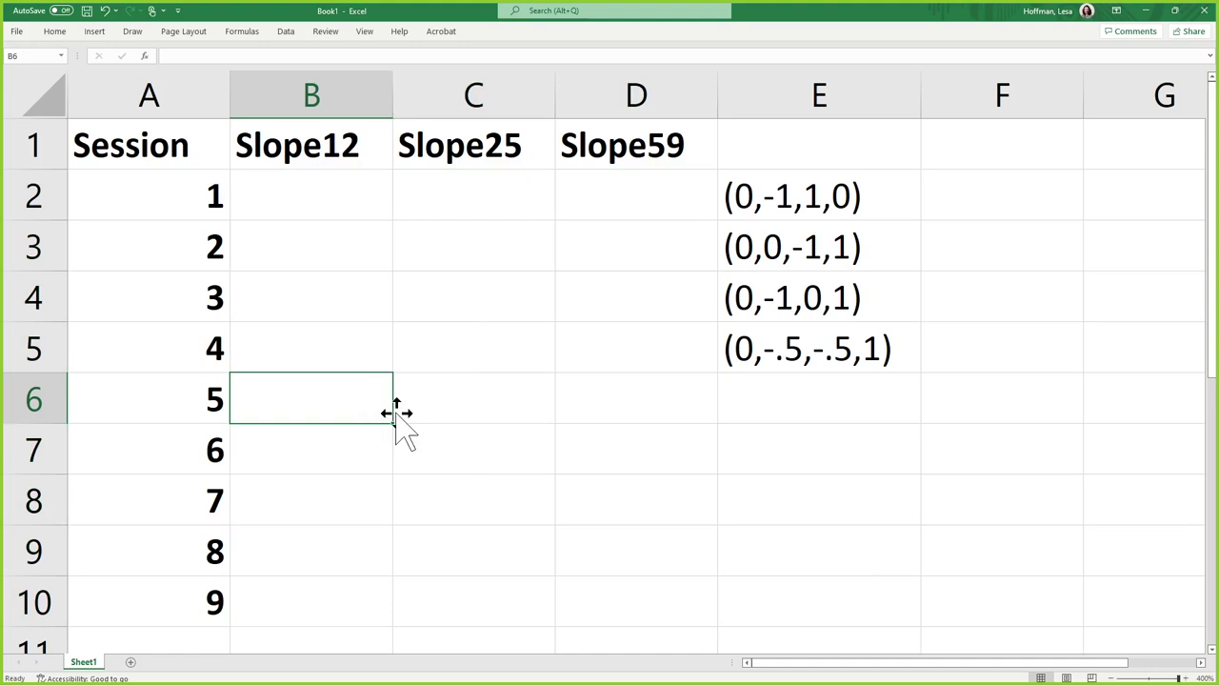
type("0")
key("Tab")
type("0")
key("Tab")
type("0")
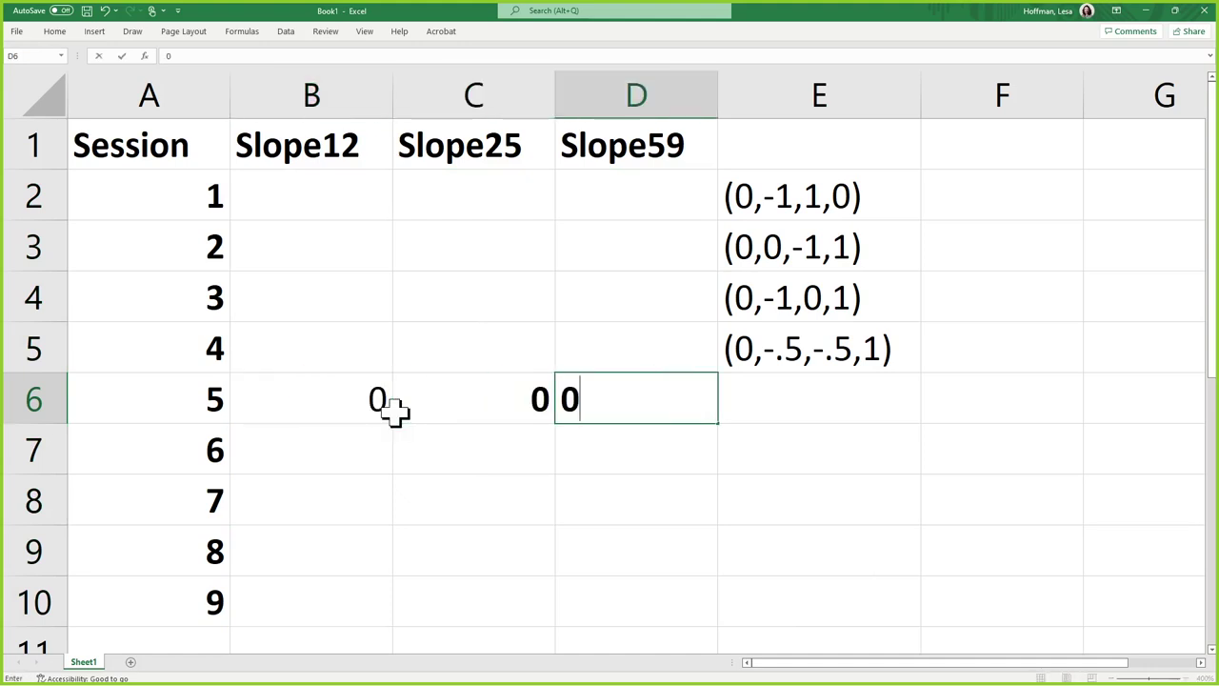
key("Tab")
left_click(36, 392)
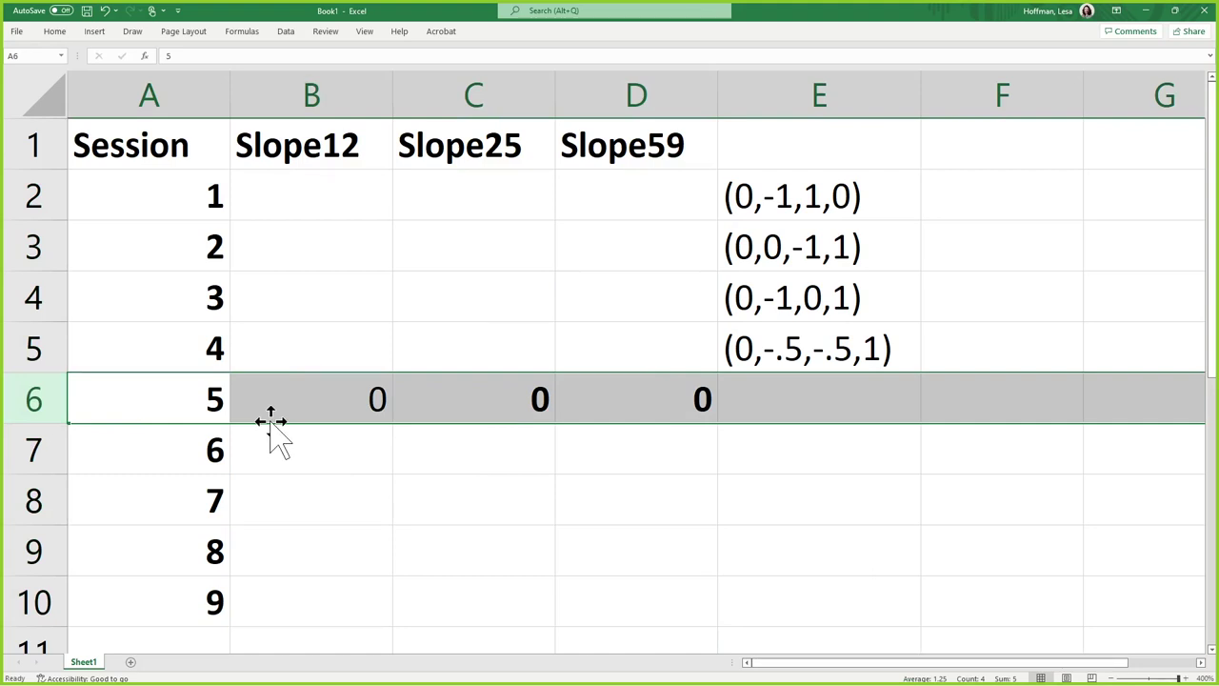
Step: Enter 0 for Slope12 at sessions 4 and 3, cells B5 and B4
left_click(335, 357)
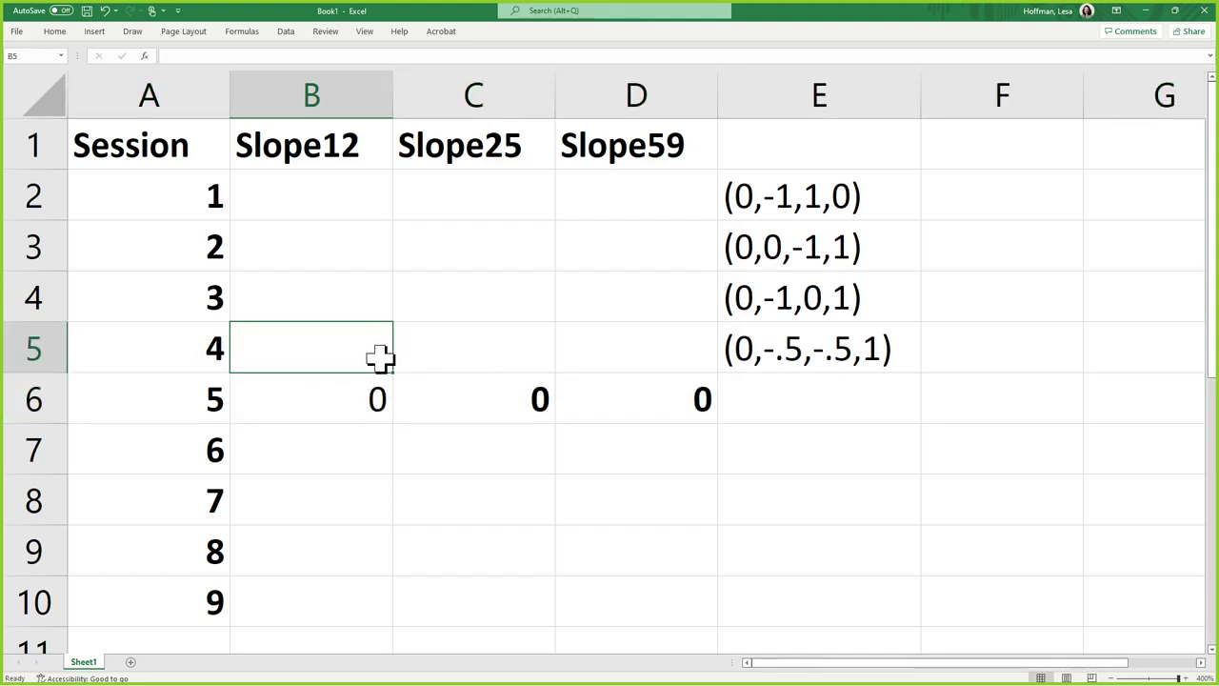
type("0")
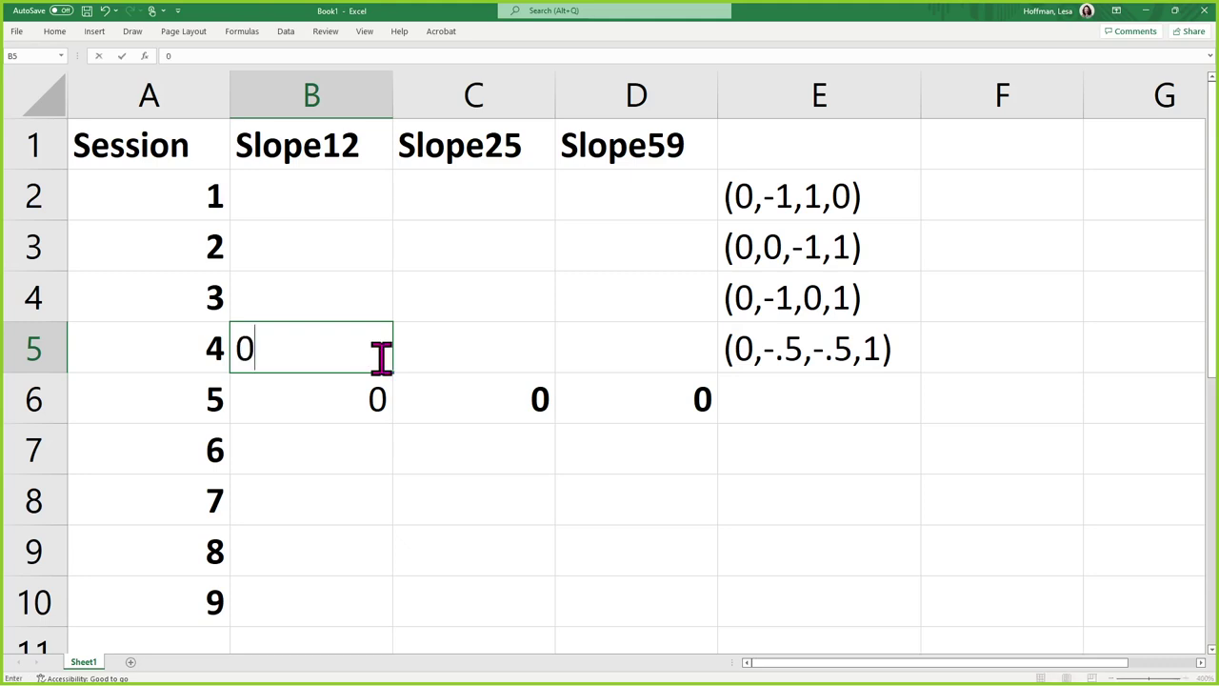
key("Left")
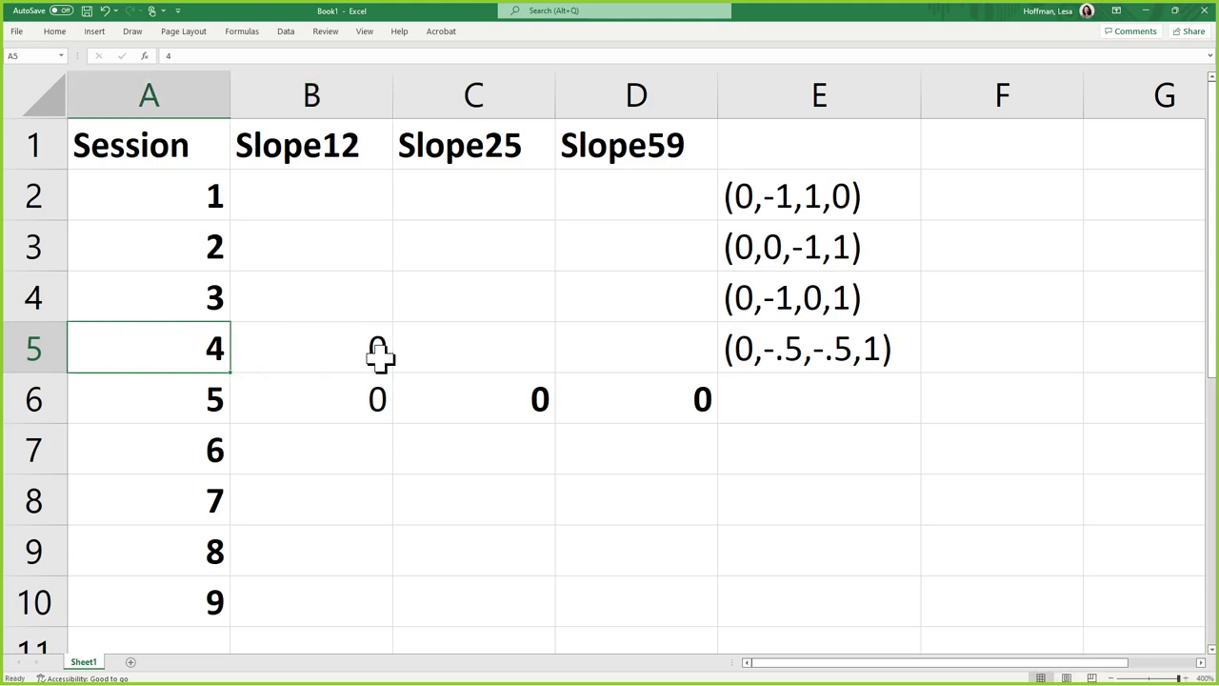
key("Up")
key("Right")
type("0")
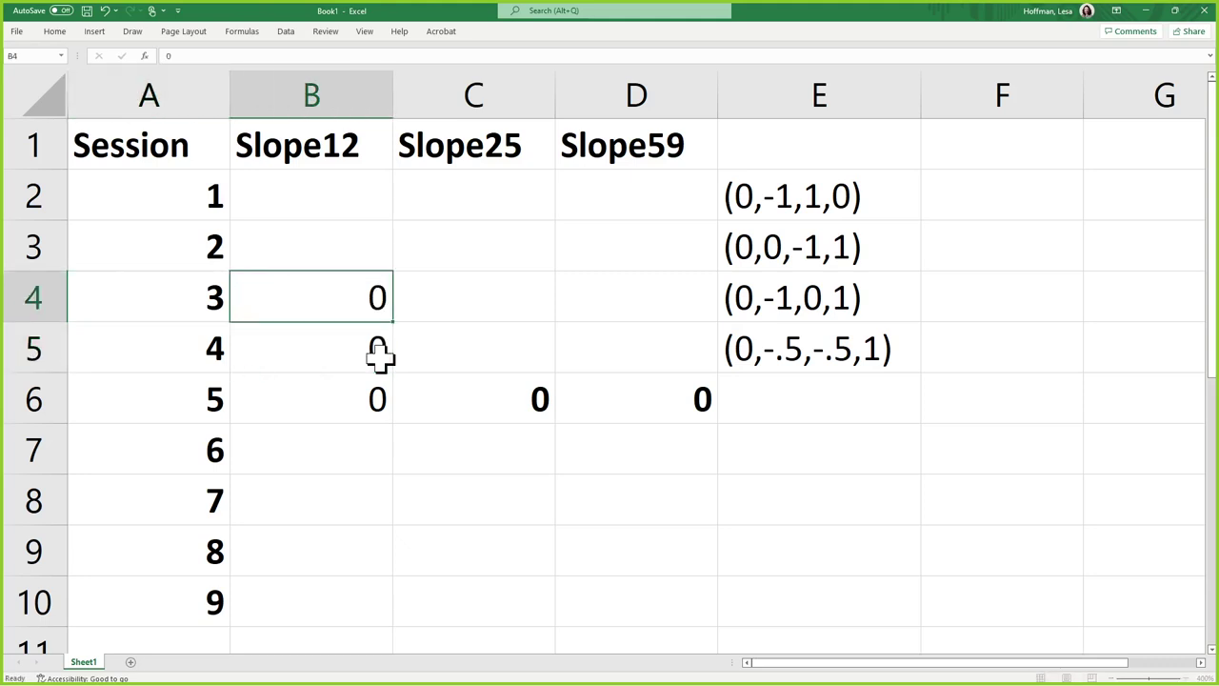
key("Up")
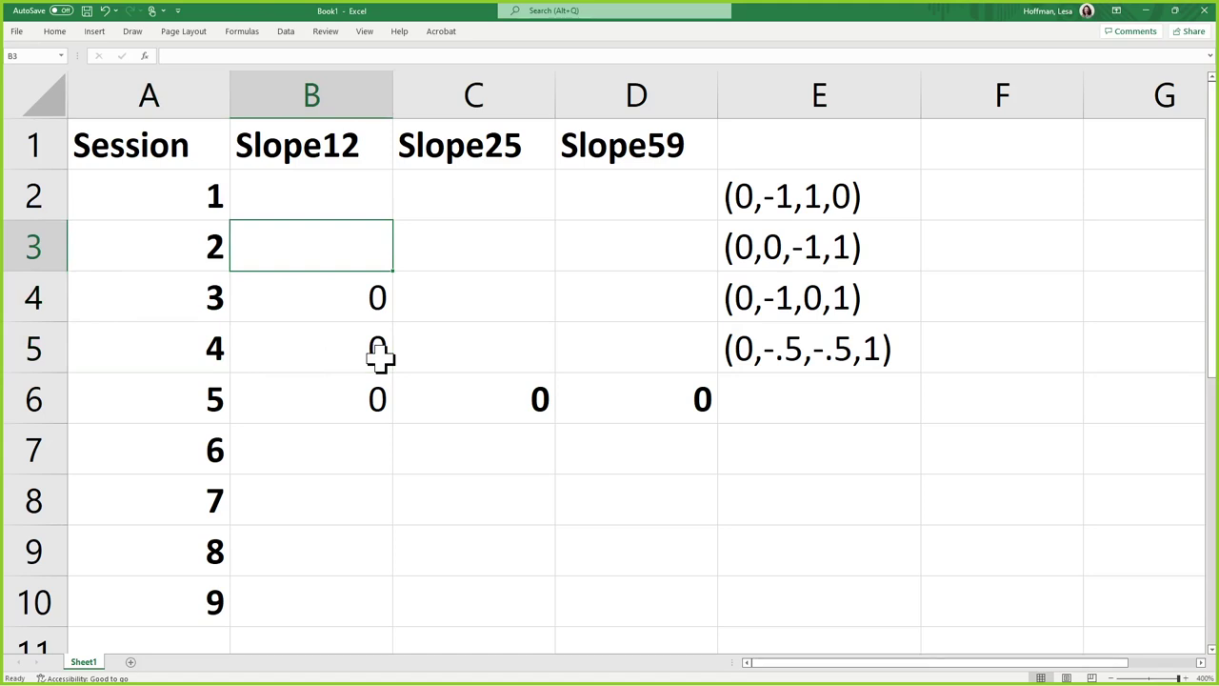
Step: Enter -4 and -3 for Slope12 at sessions 1 and 2, cells B2 and B3
key("Up")
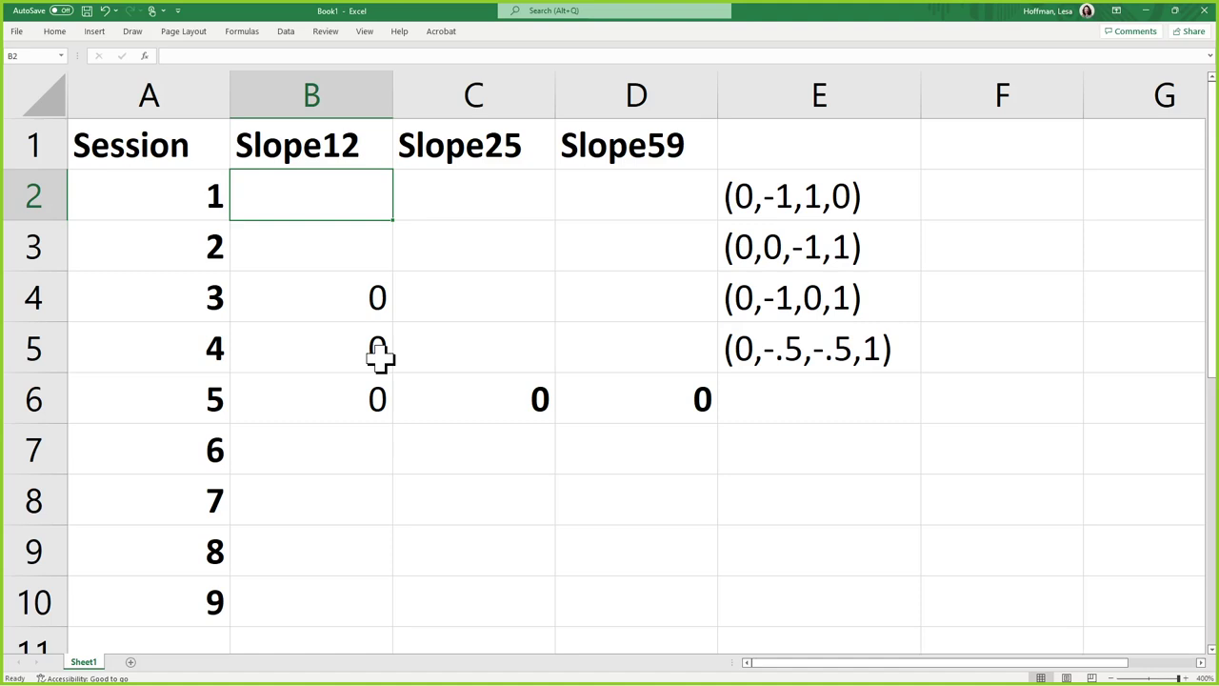
type("-4")
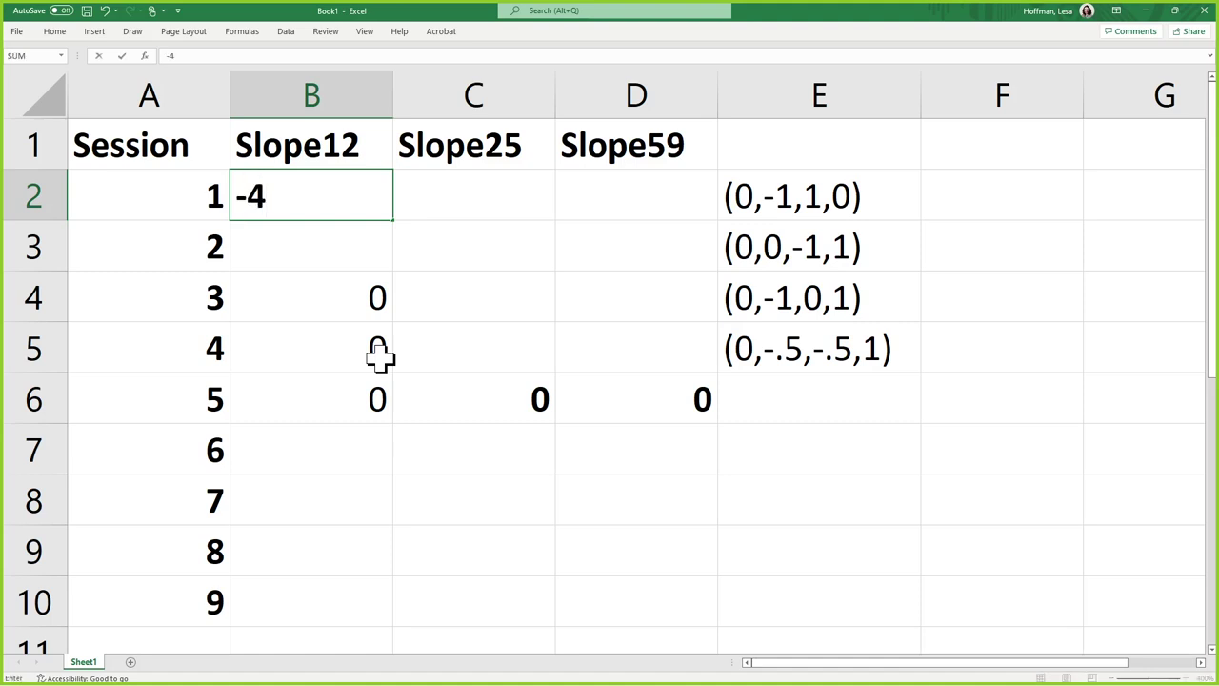
key("Return")
type("-3")
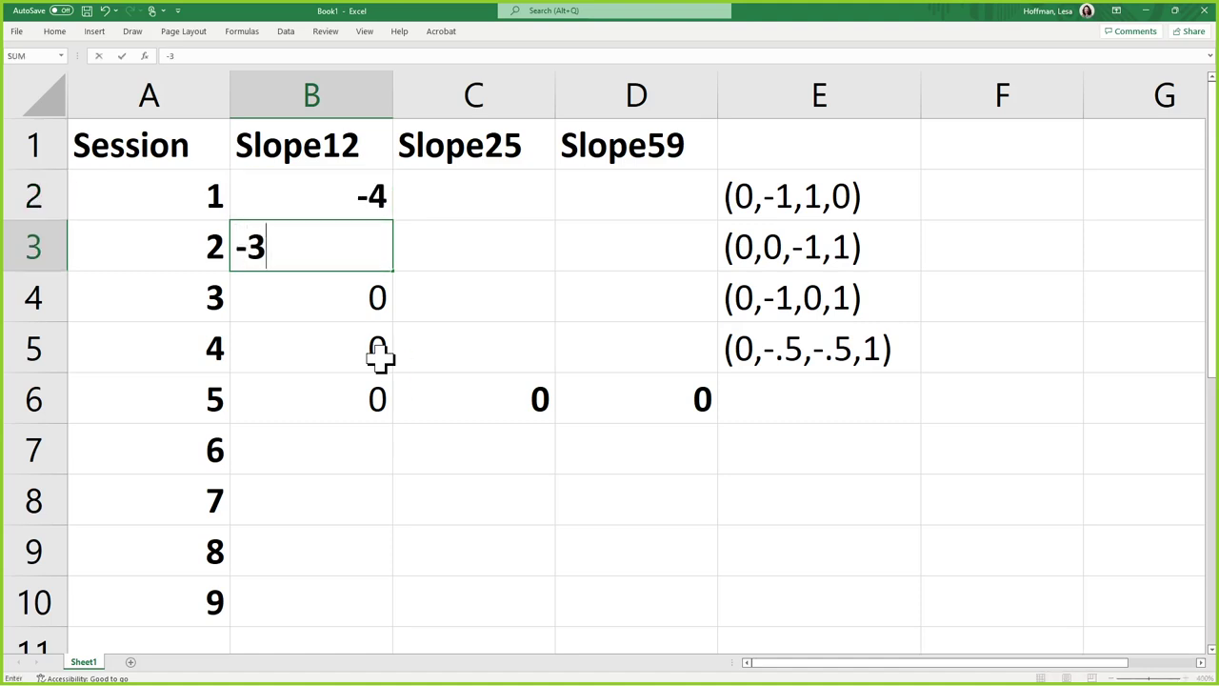
key("Return")
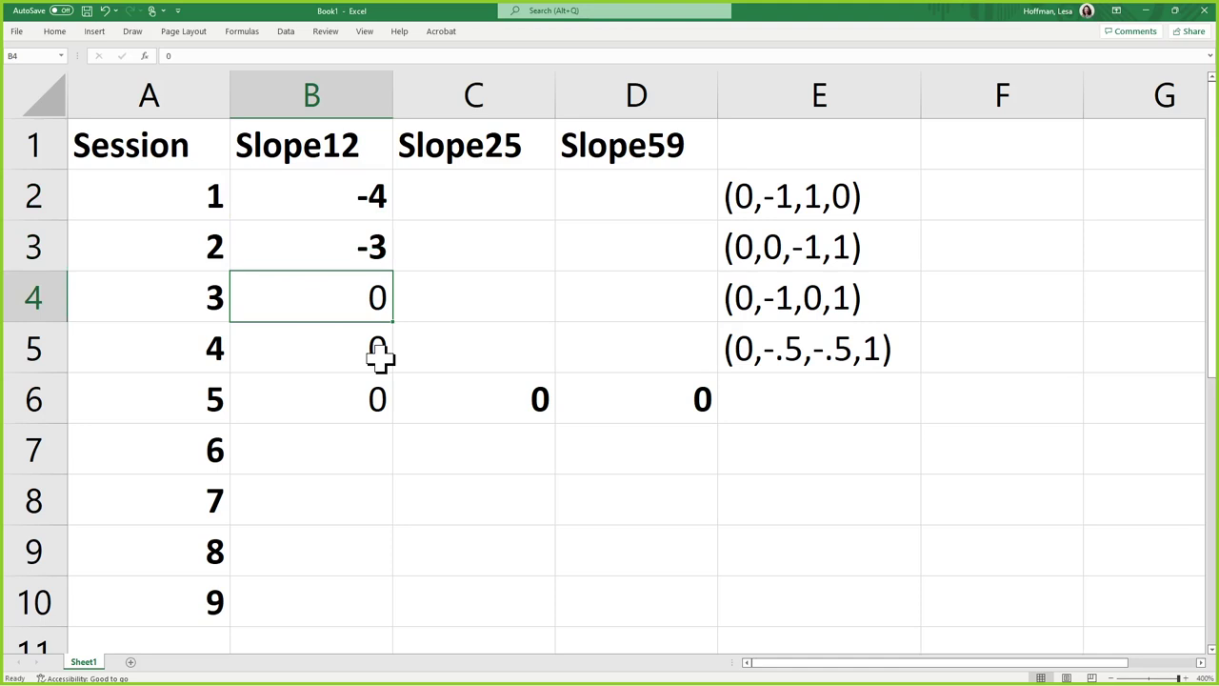
Step: Change the Slope12 value at session 2, cell B3, to -1
key("Up")
key("Up")
key("Down")
key("Down")
key("Down")
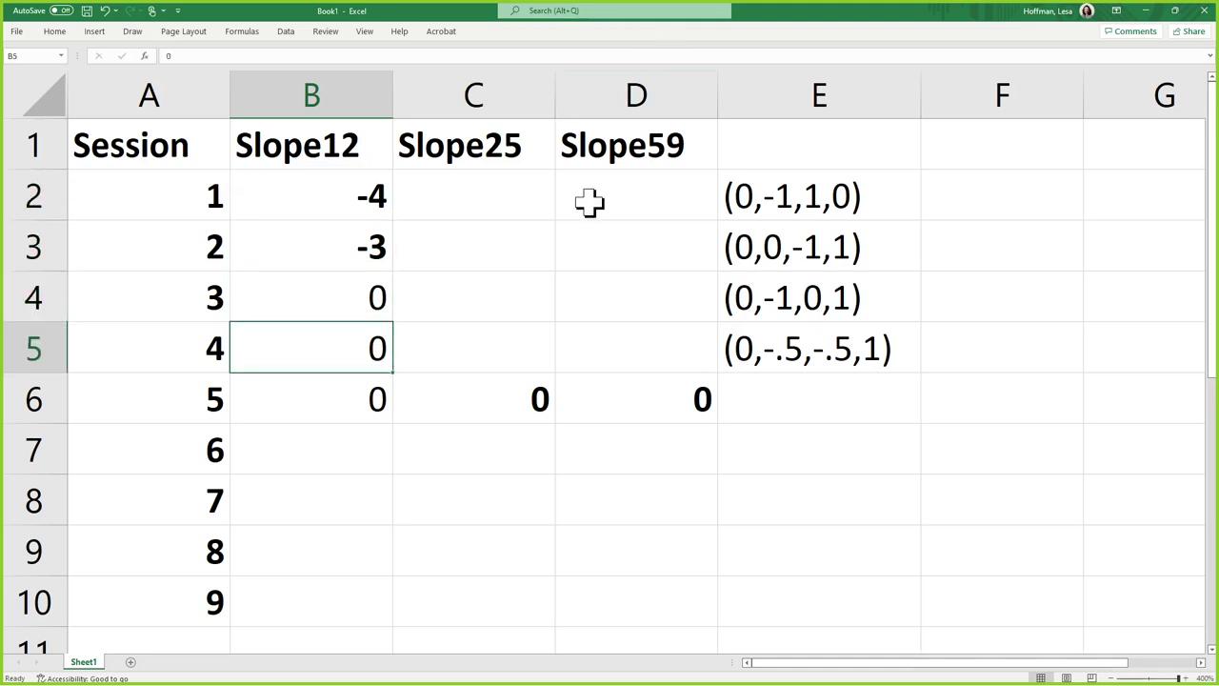
key("Up")
key("Up")
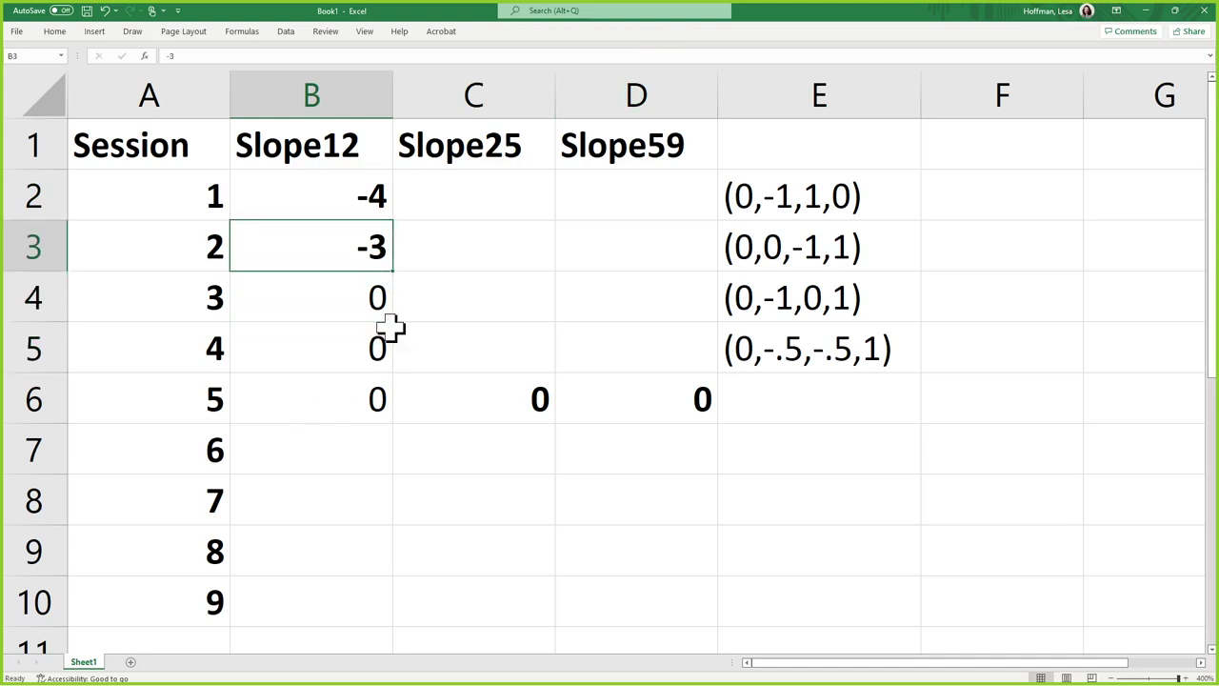
type("-1")
key("Up")
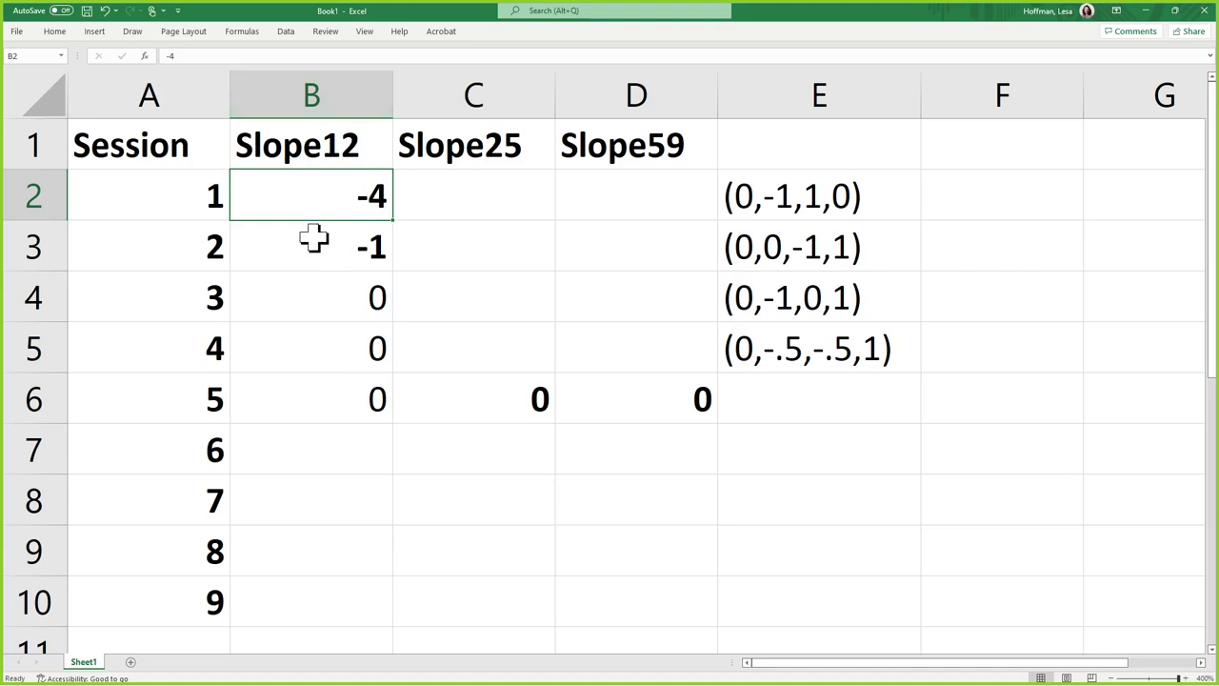
Step: Examine the Slope12 codes for sessions 1 and 2 against the session 5 zeros and the Slope59 range
left_click_drag(326, 419, 632, 413)
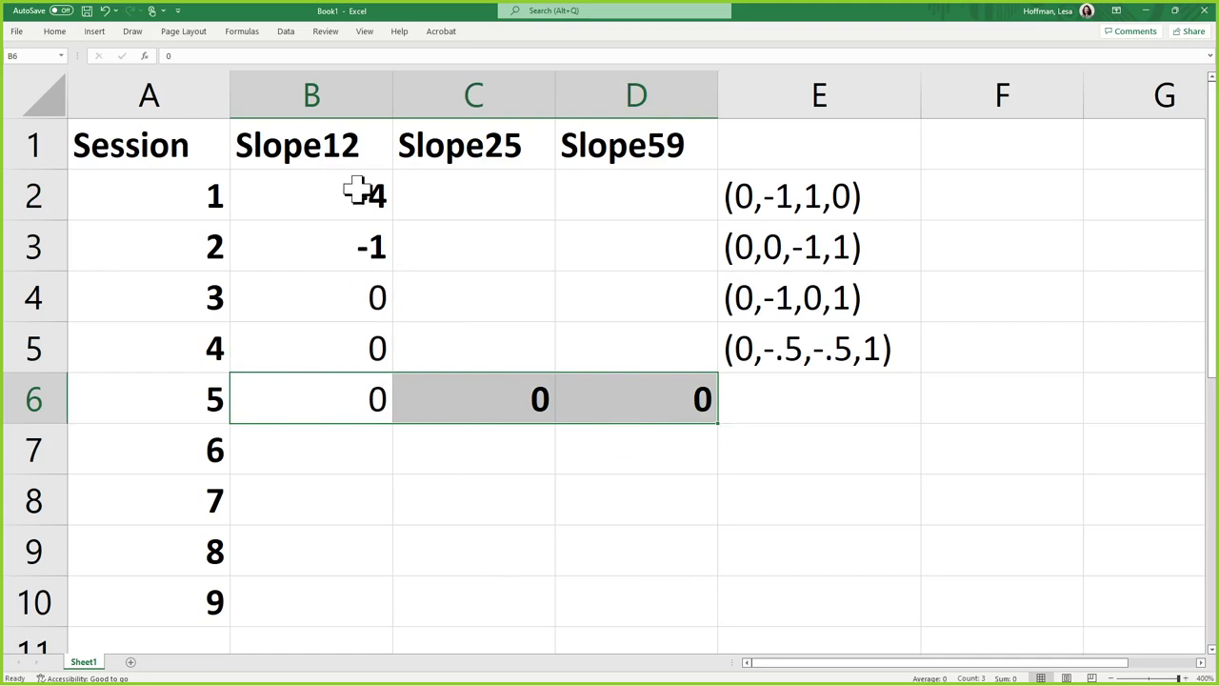
left_click(638, 492)
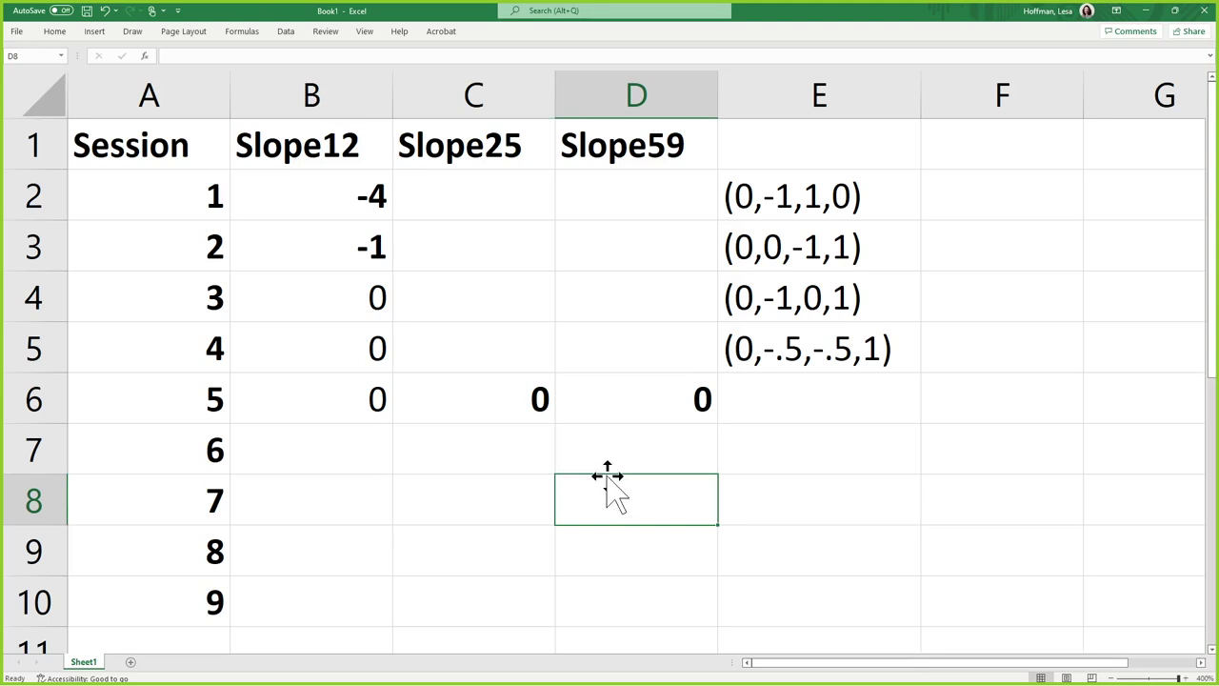
left_click_drag(376, 196, 375, 229)
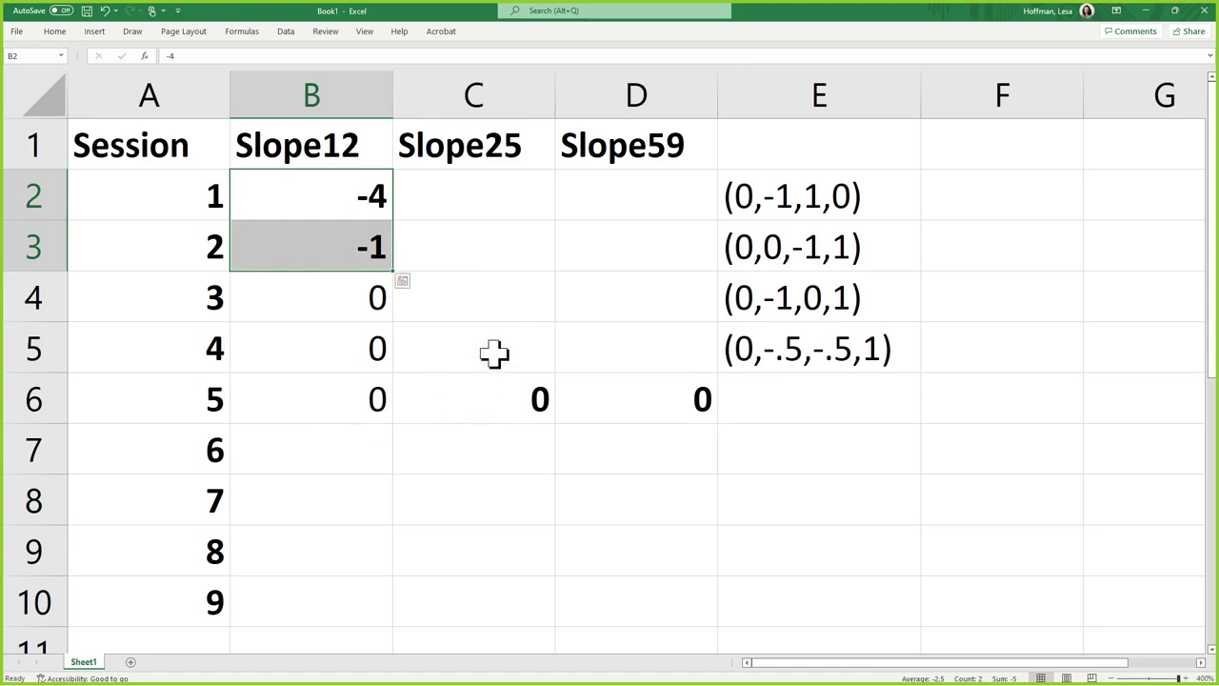
left_click(335, 444)
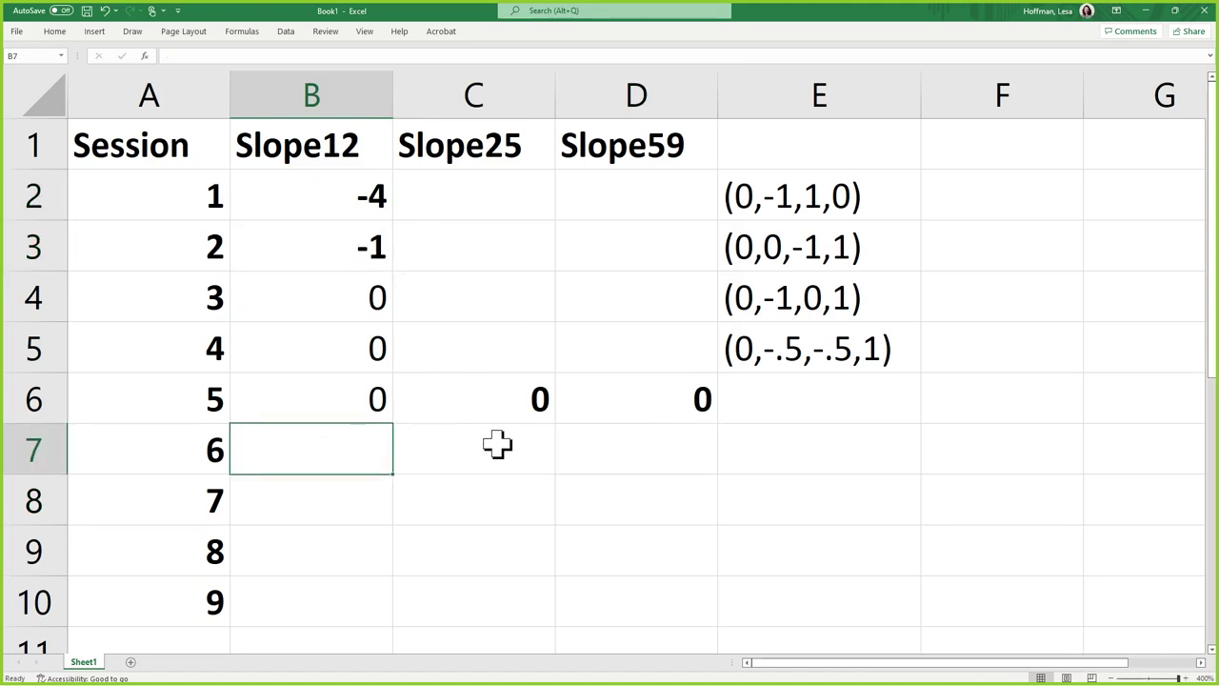
left_click(310, 402)
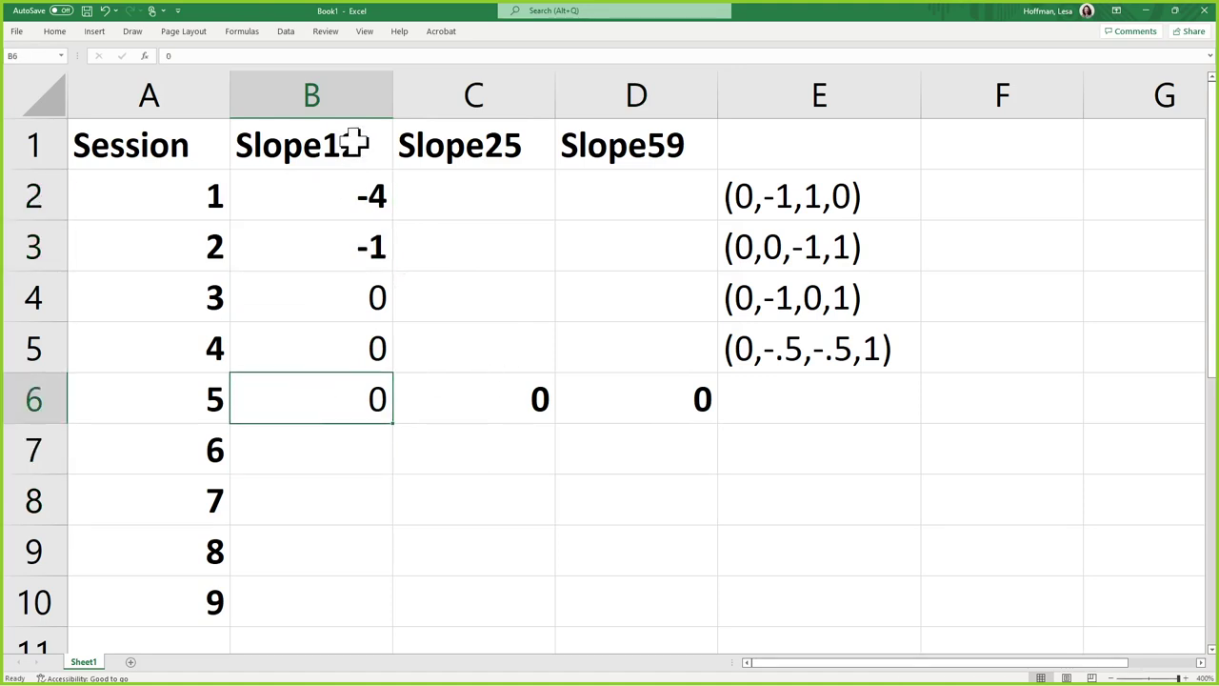
left_click_drag(357, 181, 359, 244)
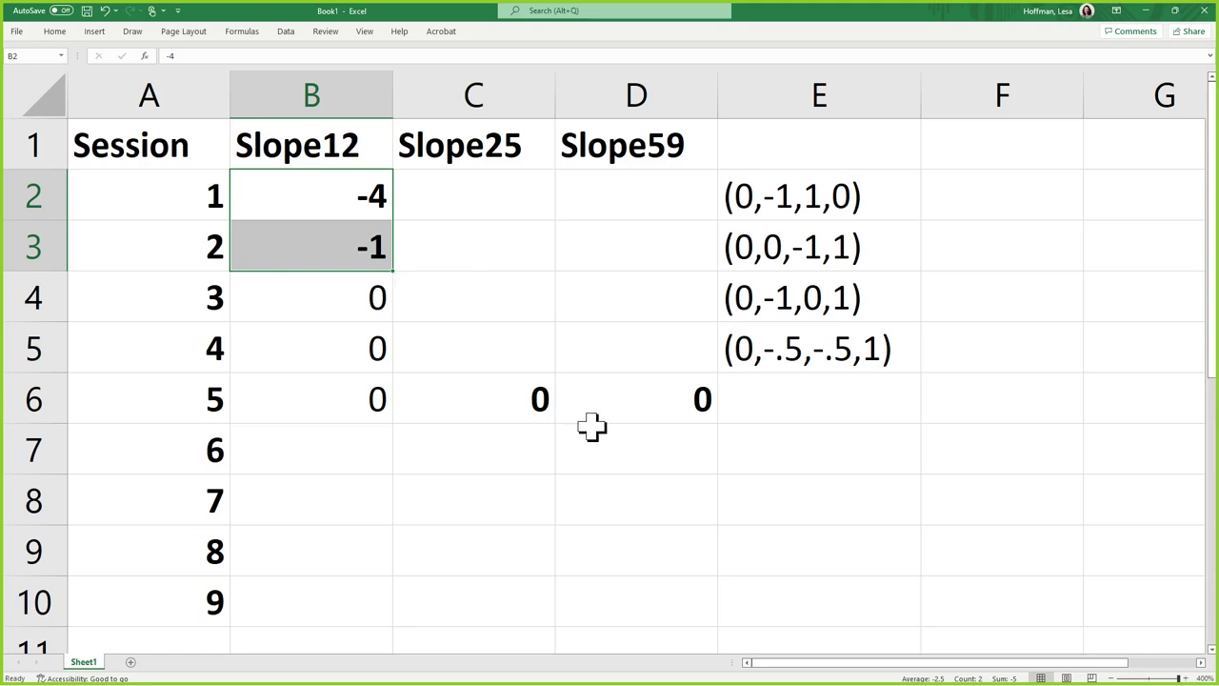
left_click_drag(638, 408, 658, 594)
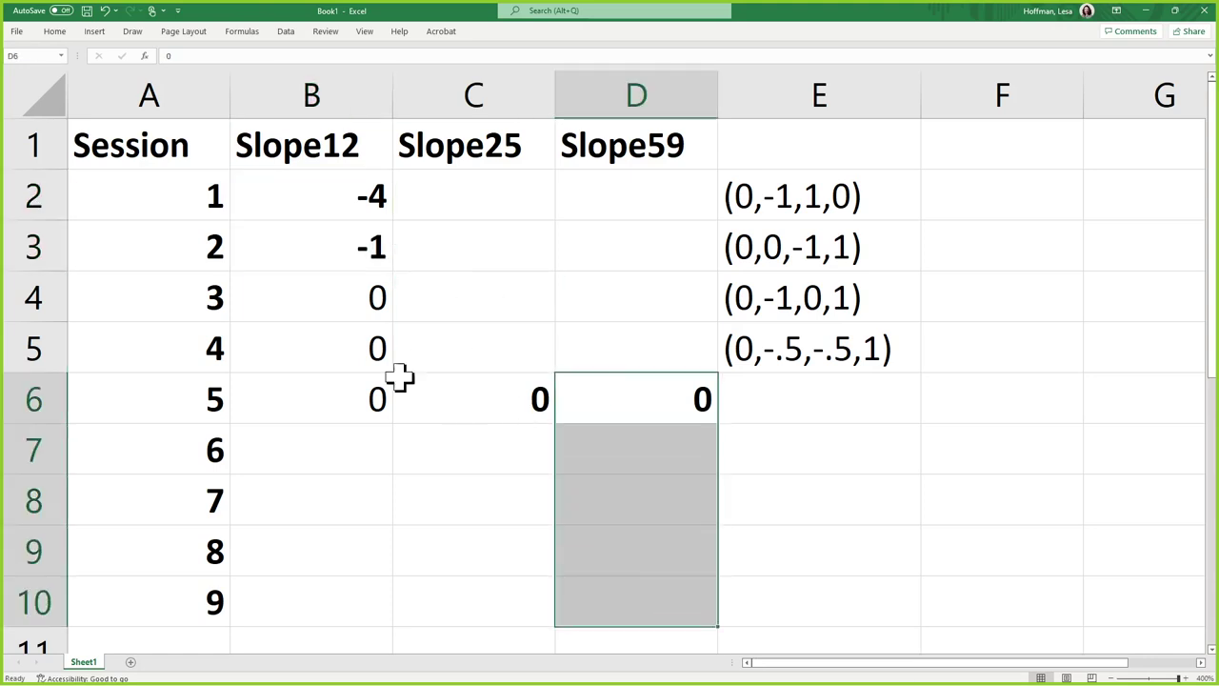
left_click_drag(400, 378, 375, 228)
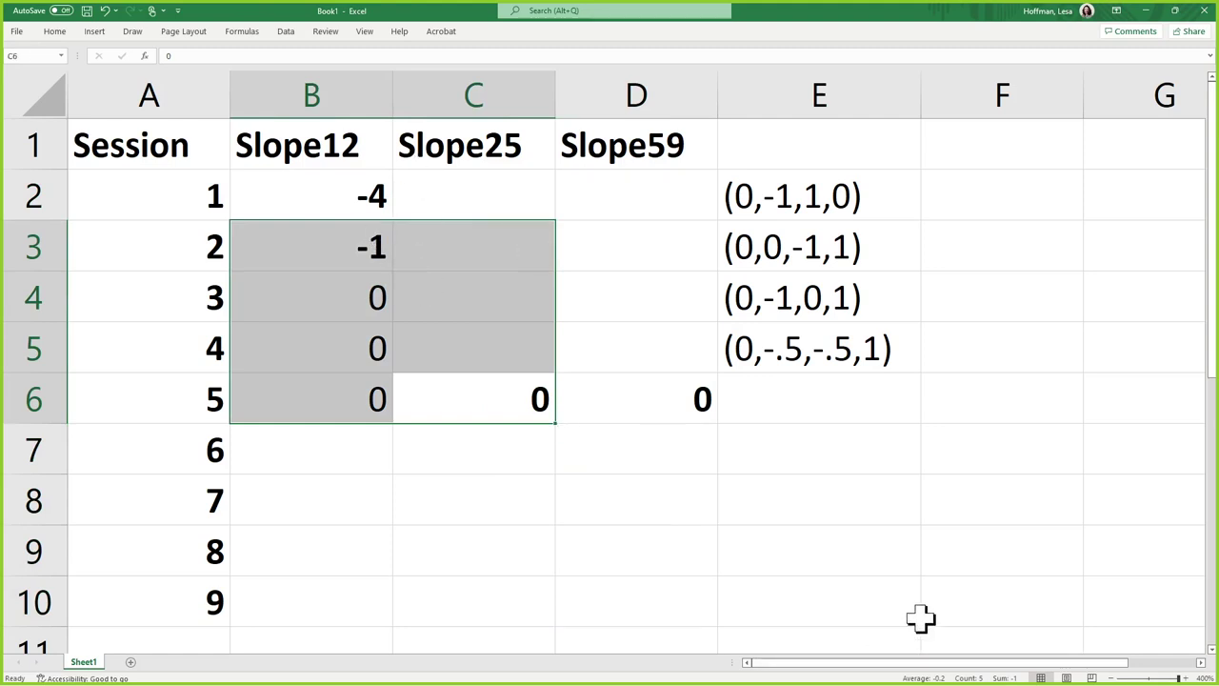
Step: Undo the session 5 recoding and the clearing to restore the original slope values in cells B2 to D10
left_click(914, 515)
key("ctrl+z")
key("ctrl+z")
key("ctrl+z")
key("ctrl+z")
key("ctrl+z")
key("ctrl+z")
key("ctrl+z")
key("ctrl+z")
key("ctrl+z")
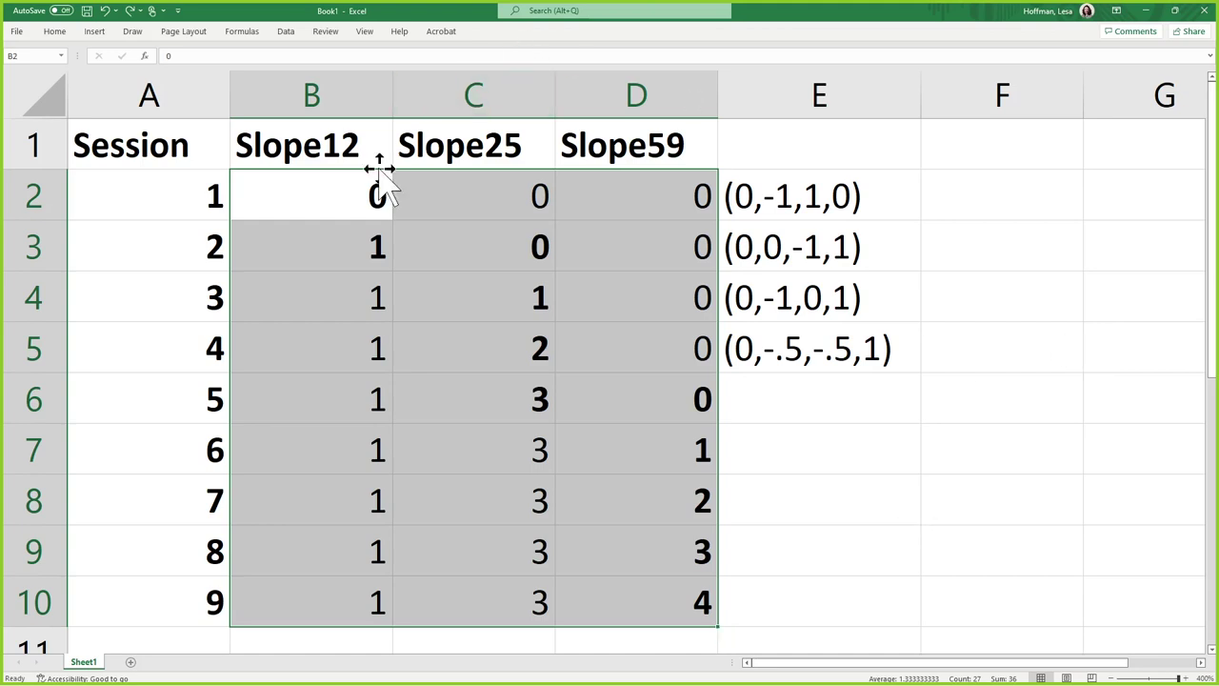
Step: Compare the slope codes for session 1 in row 2 with those for session 5 in row 6
left_click_drag(327, 196, 562, 200)
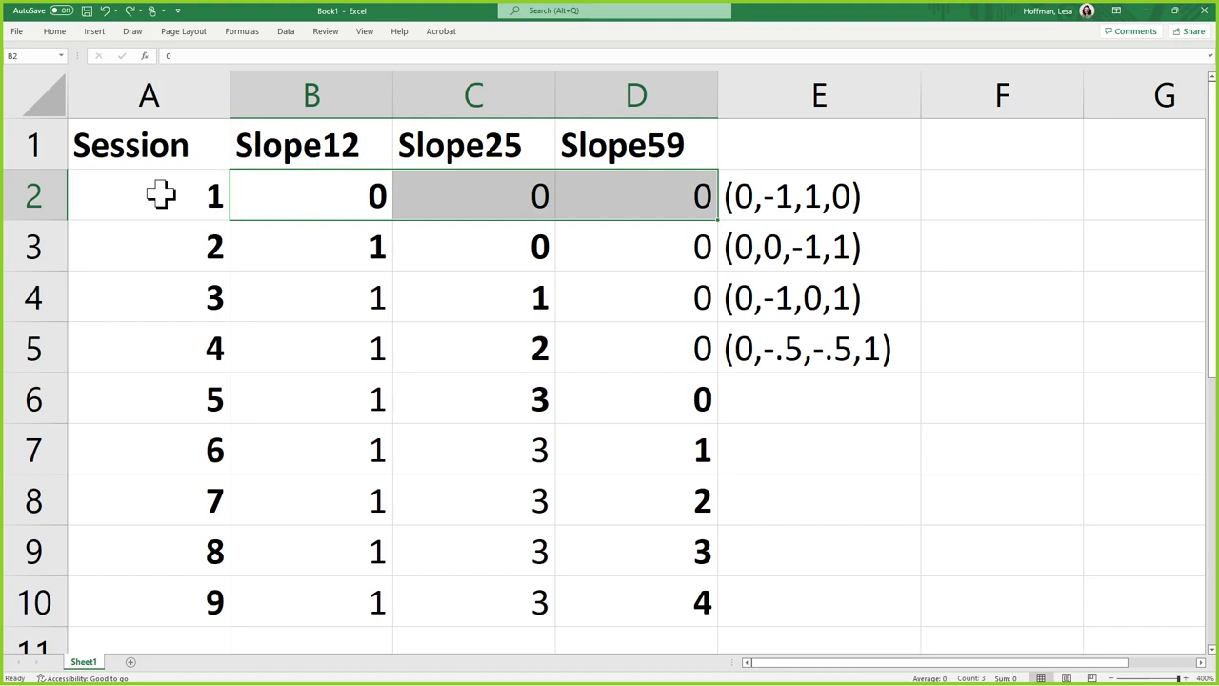
left_click_drag(160, 195, 608, 200)
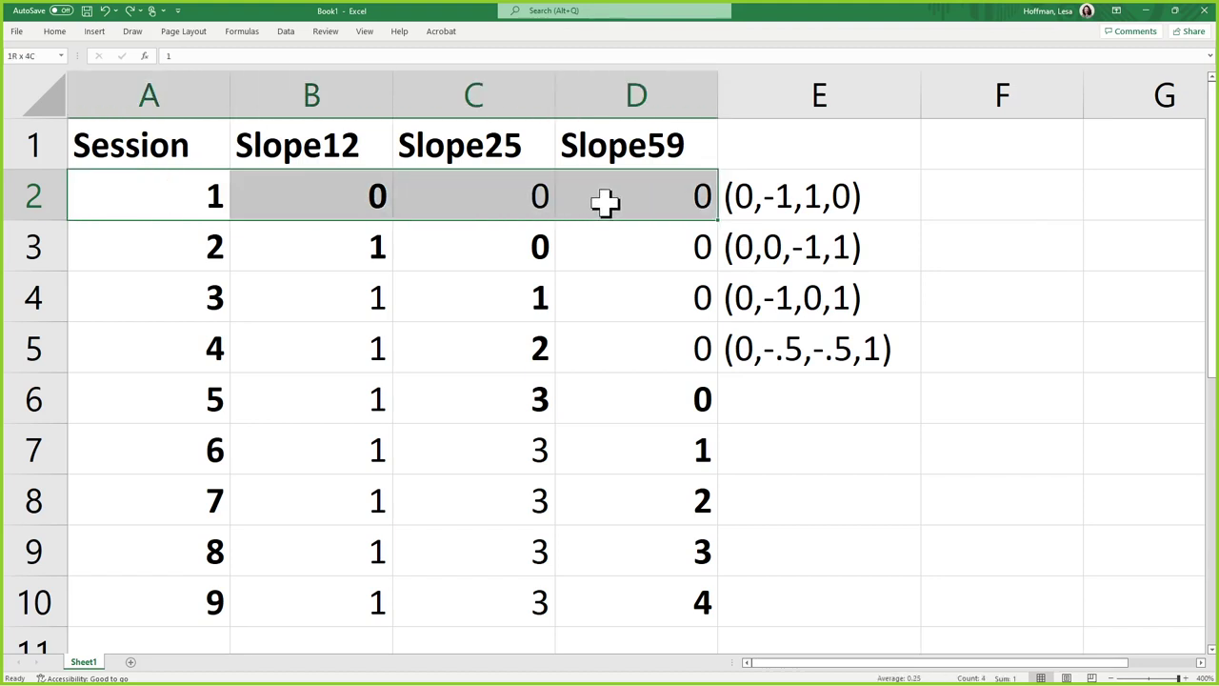
left_click_drag(605, 202, 604, 202)
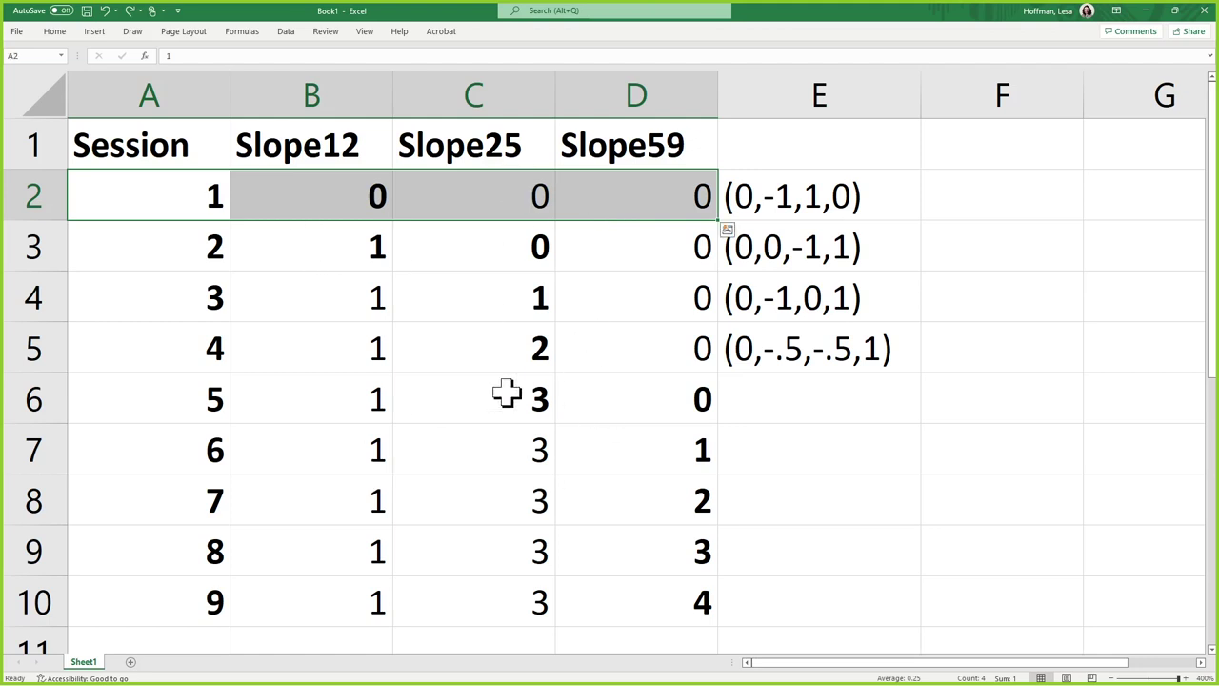
left_click_drag(291, 411, 703, 391)
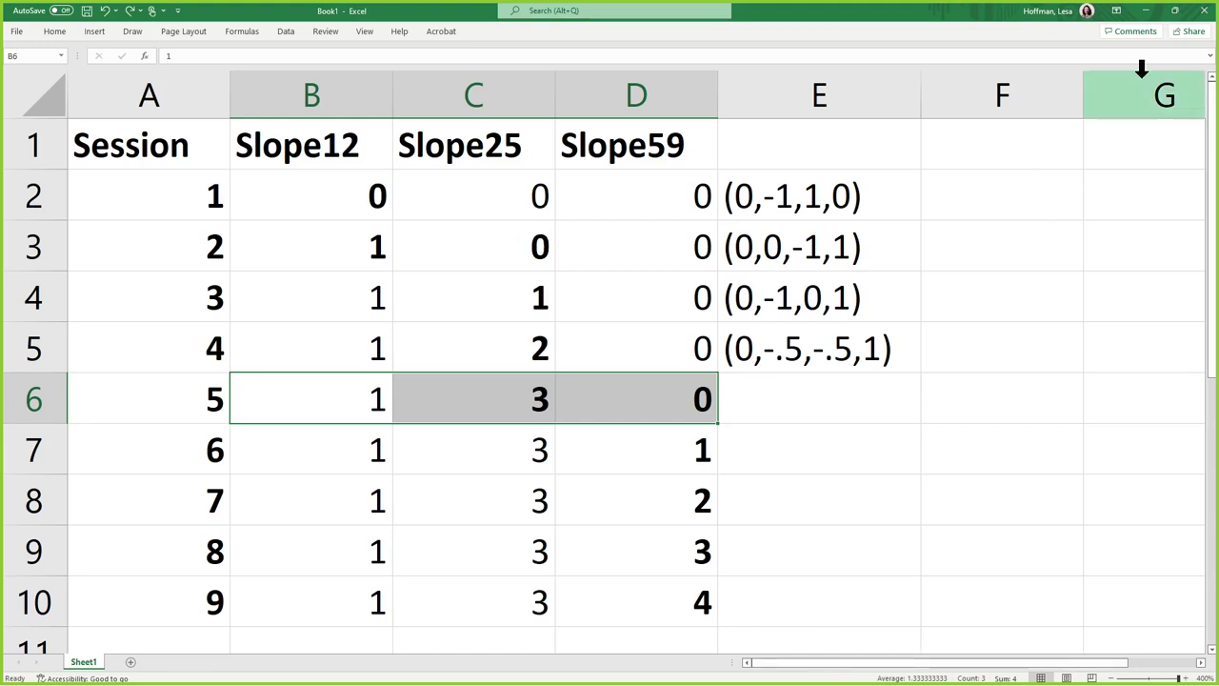
Step: Minimize the workbook and slide show, and go up to the Dropbox folder in File Explorer before minimizing that window too
left_click(1146, 11)
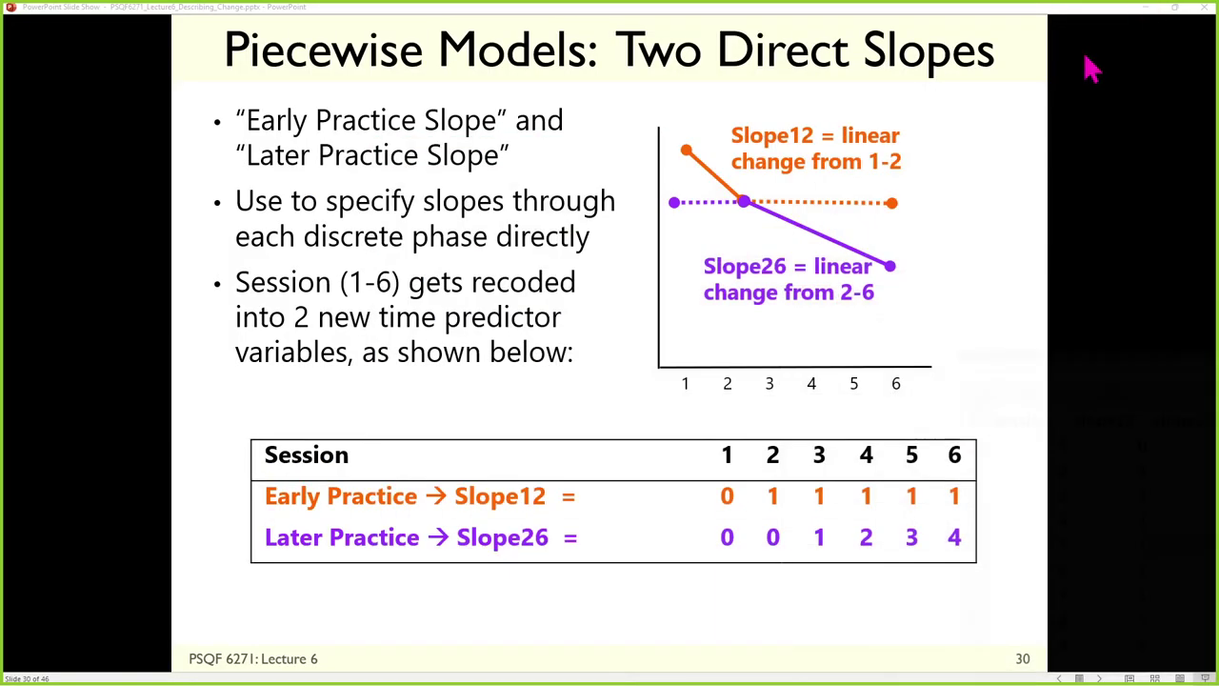
left_click(1148, 9)
key("alt+Tab")
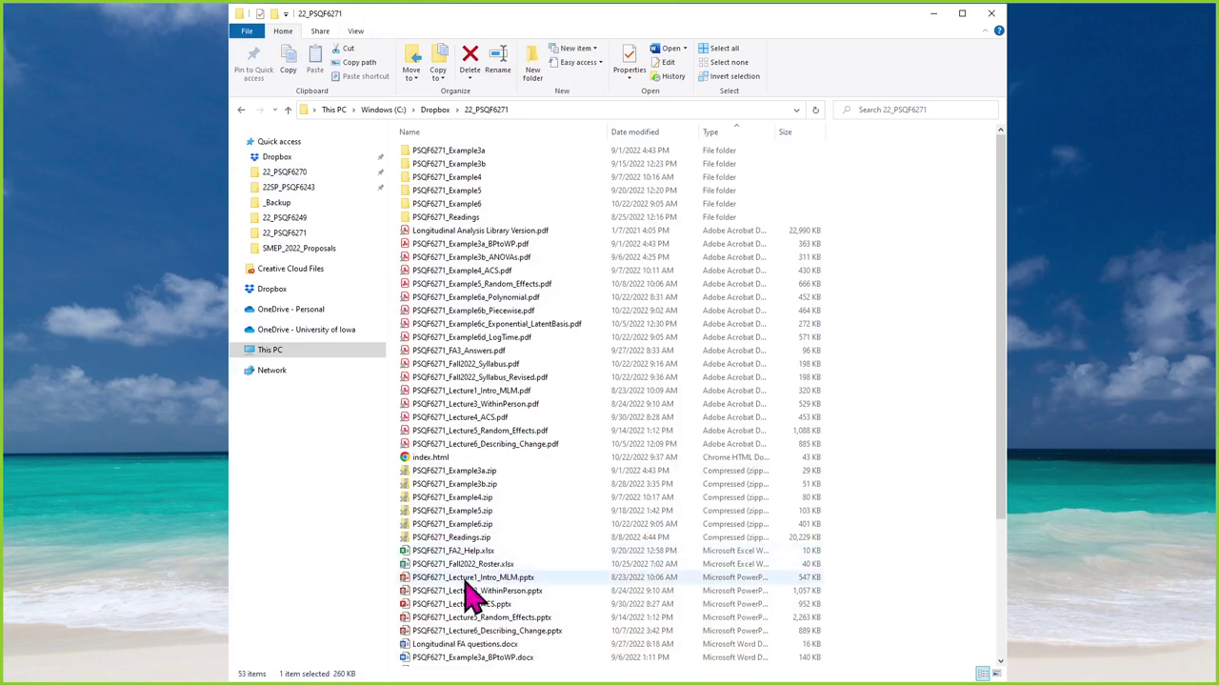
left_click(434, 110)
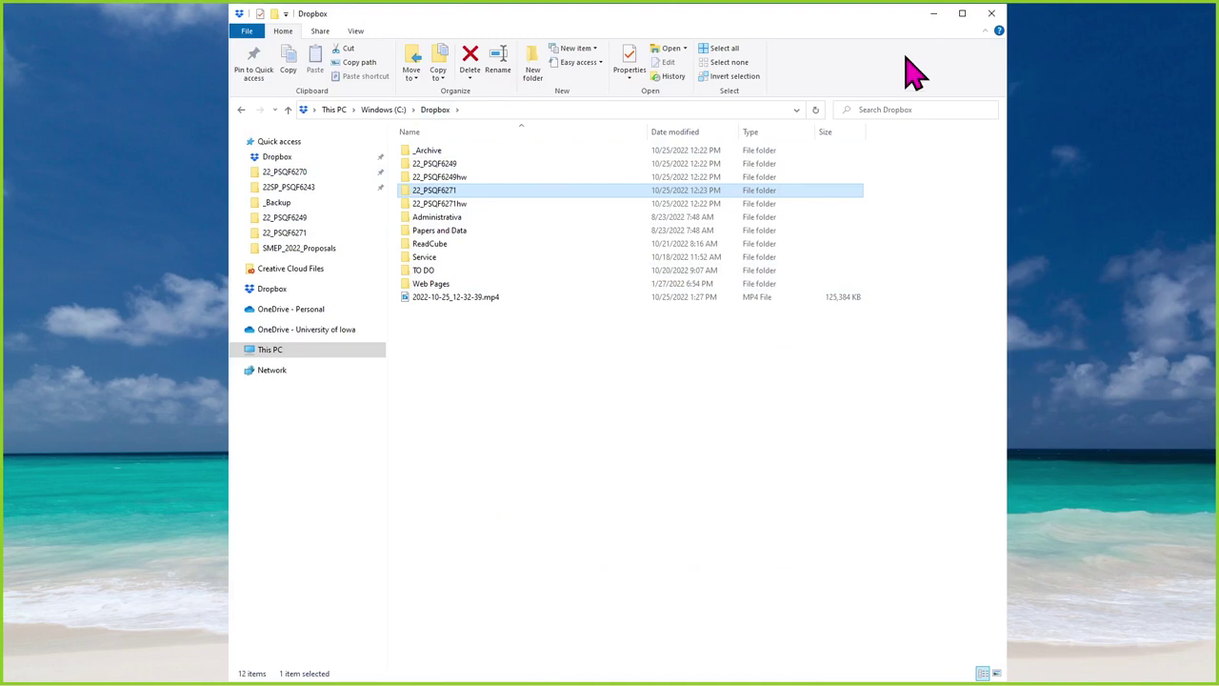
left_click(934, 13)
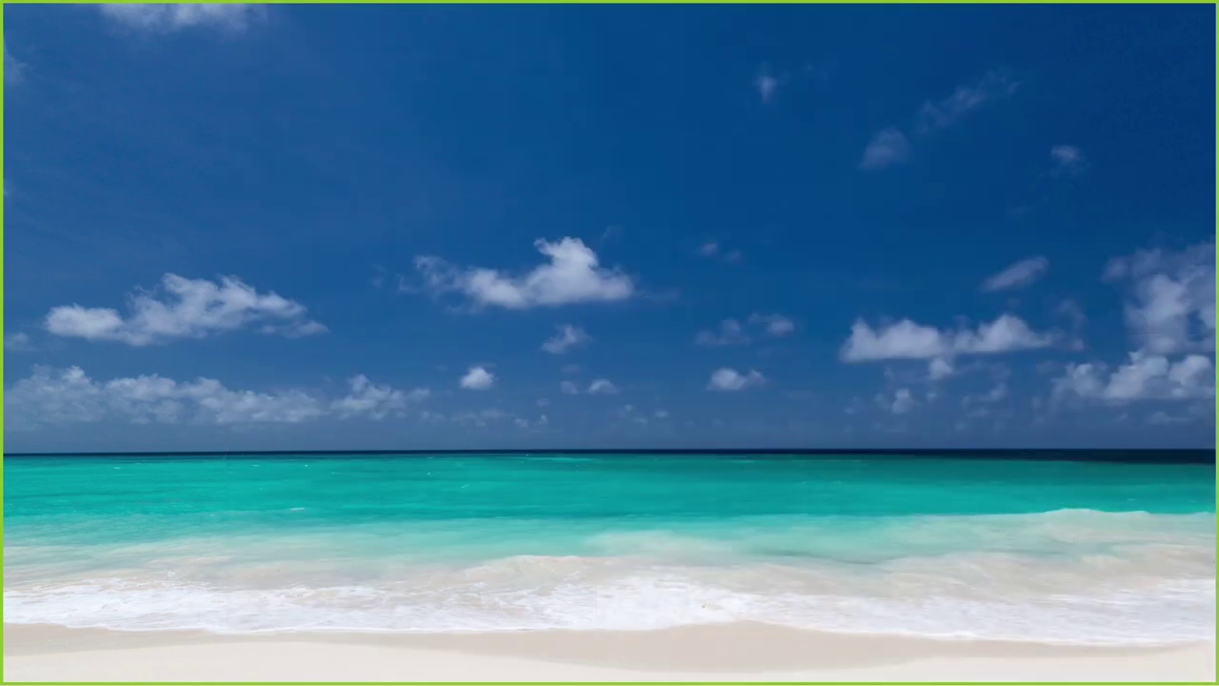